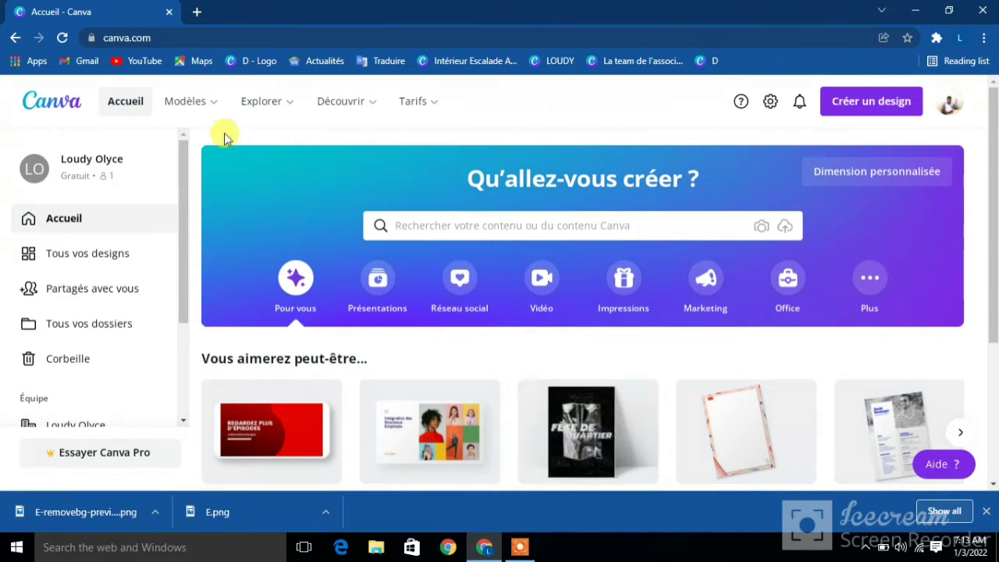
Step: Create a blank poster design from the black poster suggestion on the home page
mouse_move(196, 110)
mouse_move(266, 103)
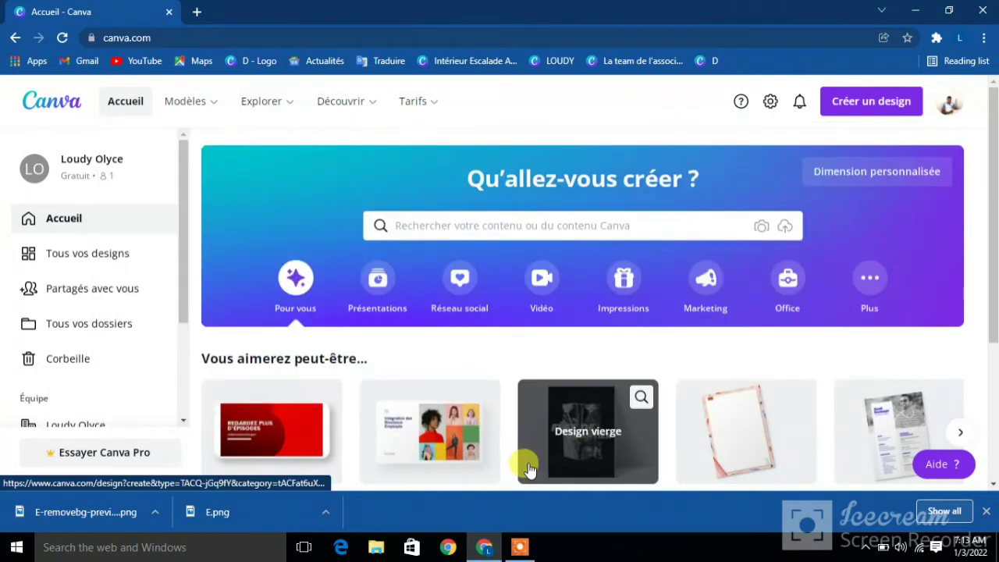
click(570, 422)
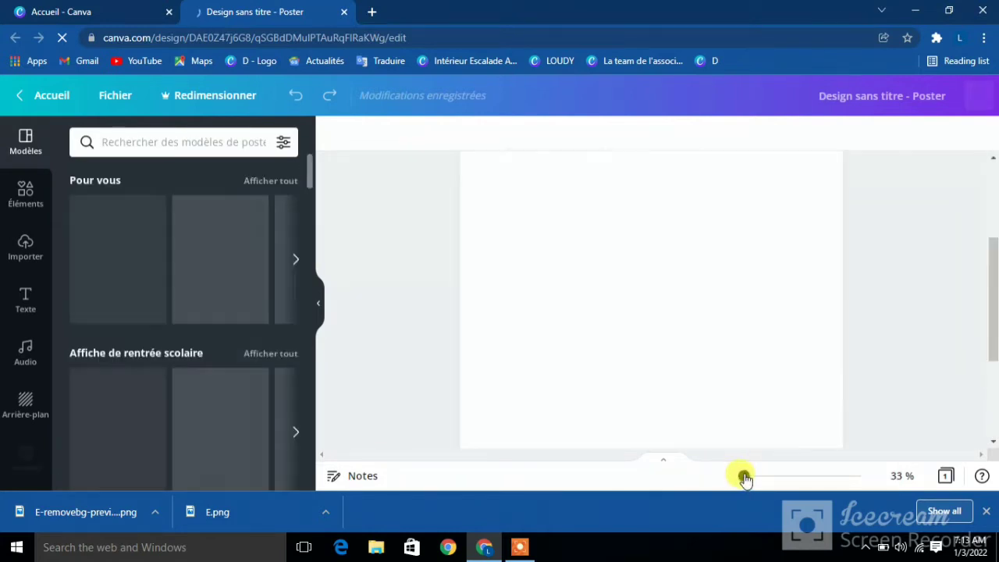
click(745, 477)
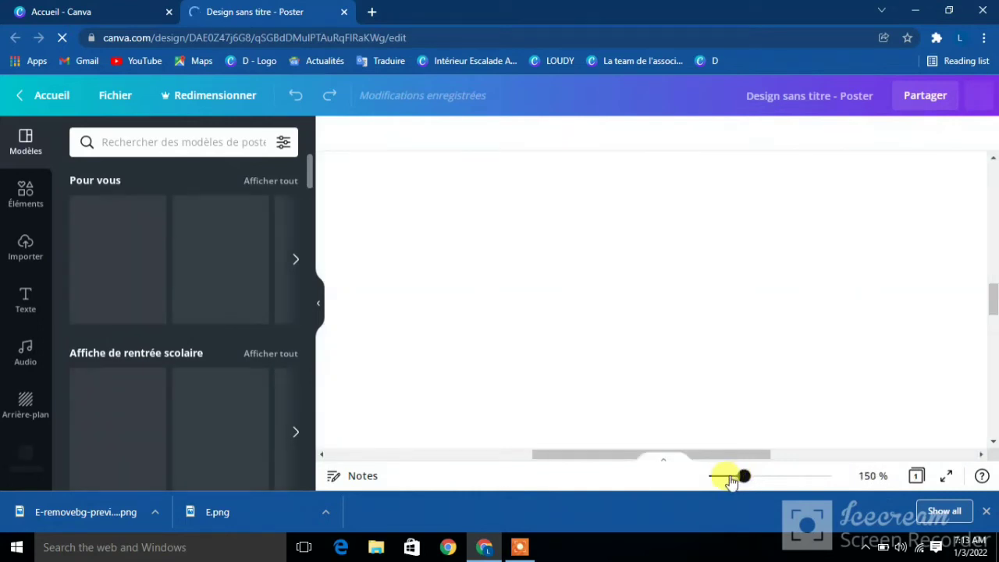
click(729, 477)
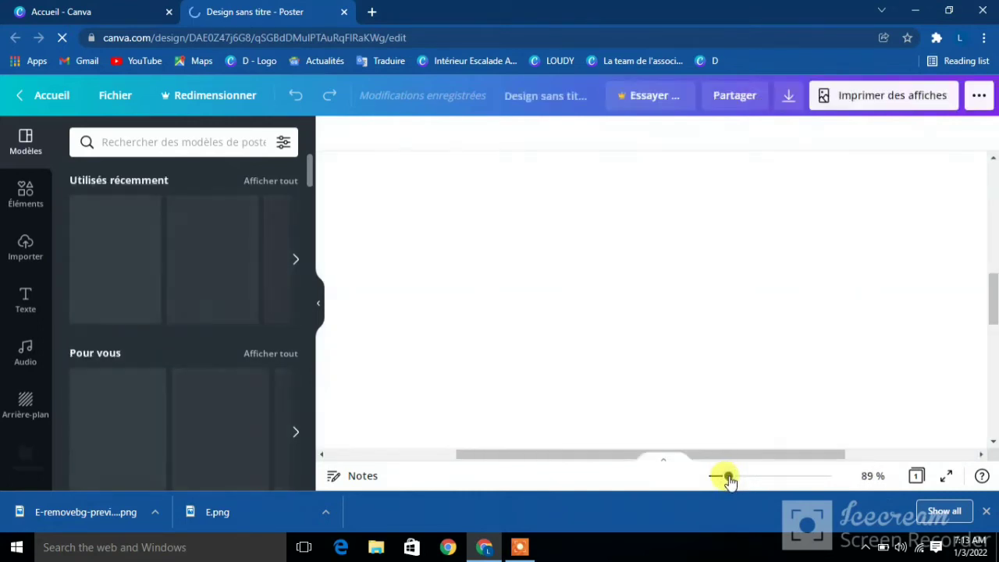
drag(727, 479, 711, 482)
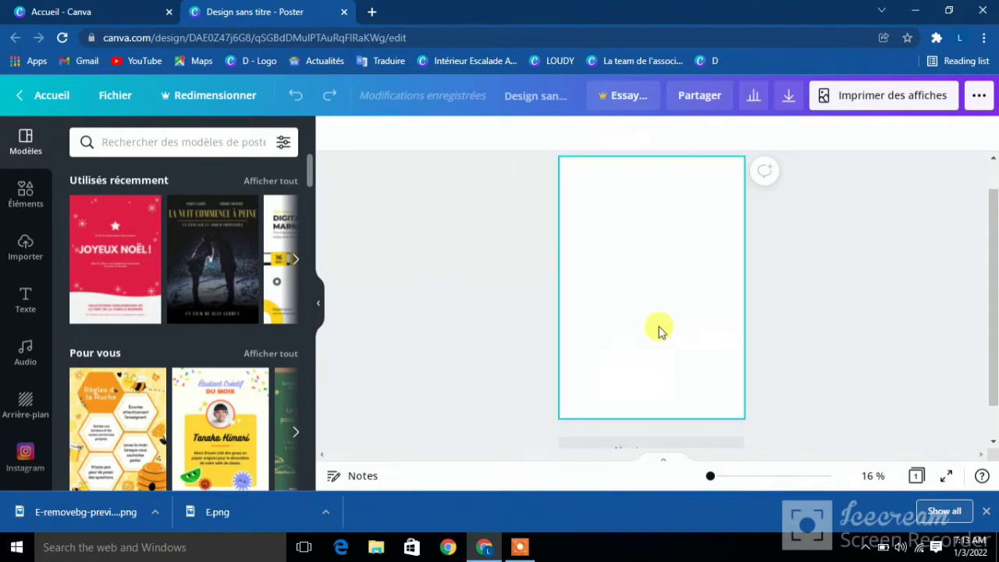
Step: Search the elements for "forme" and add the right-angled triangle to the poster
click(25, 192)
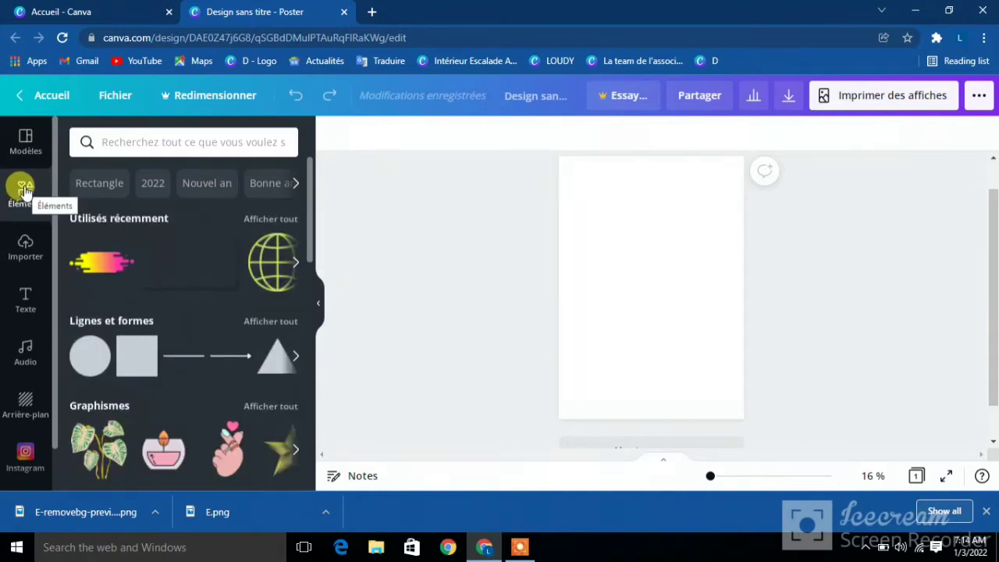
click(150, 143)
text(f)
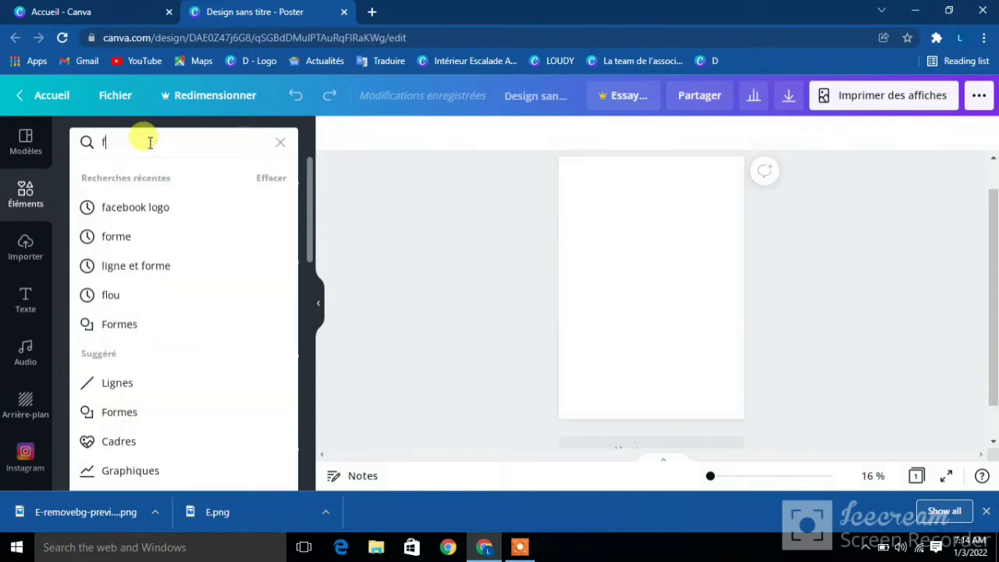
text(orme)
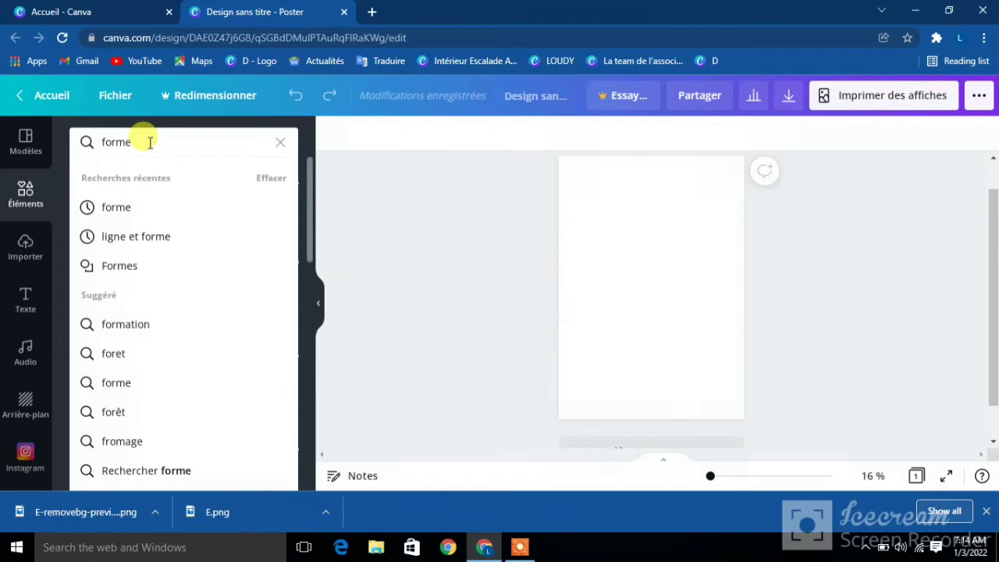
key(Return)
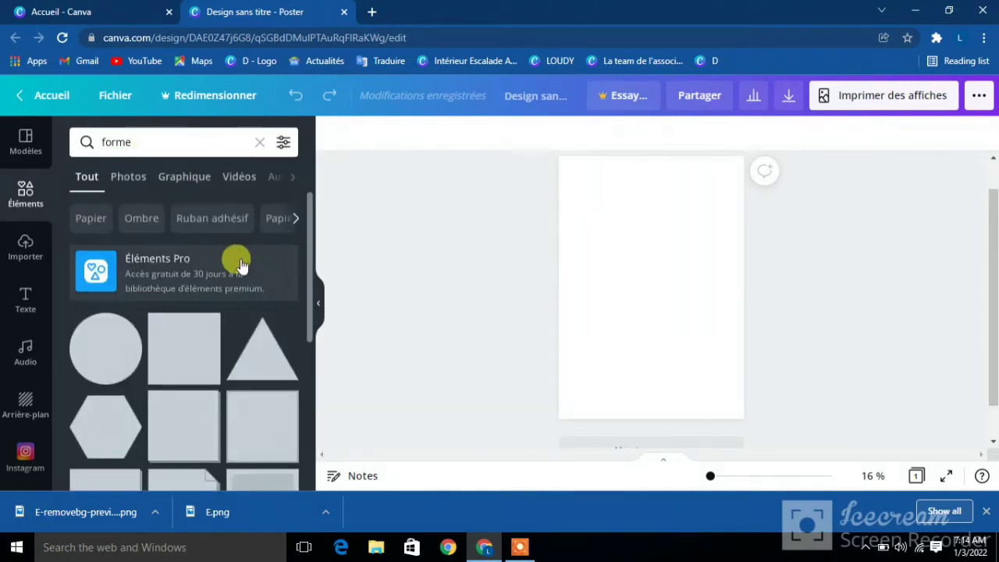
drag(308, 245, 304, 387)
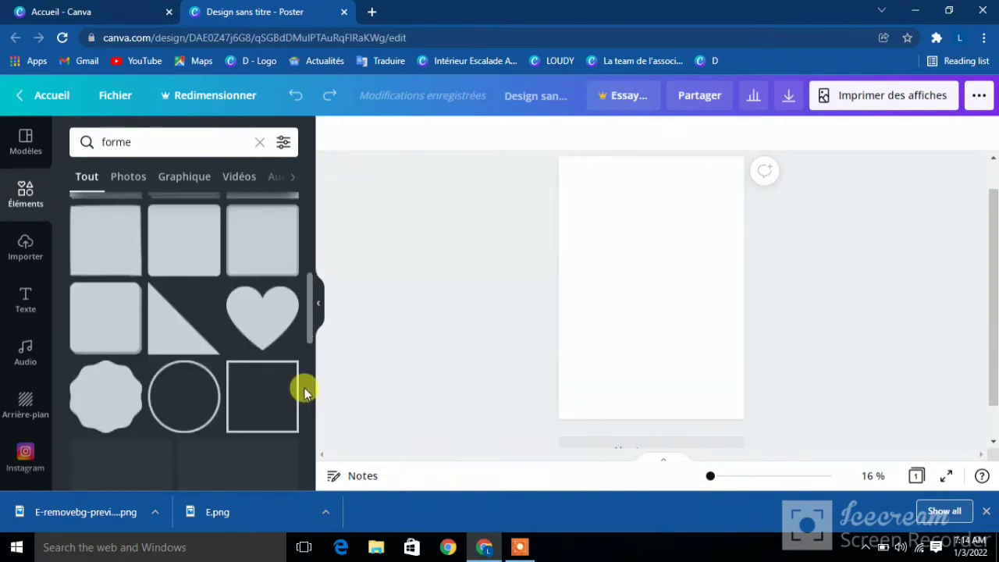
click(166, 336)
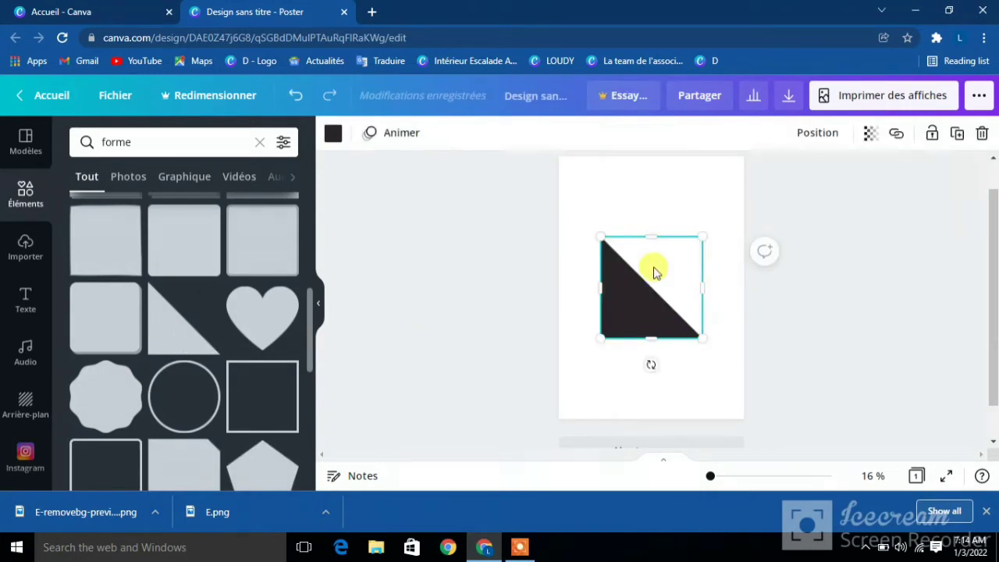
Step: Enlarge the black triangle well past the page edges and rotate it slightly clockwise
drag(599, 235, 572, 161)
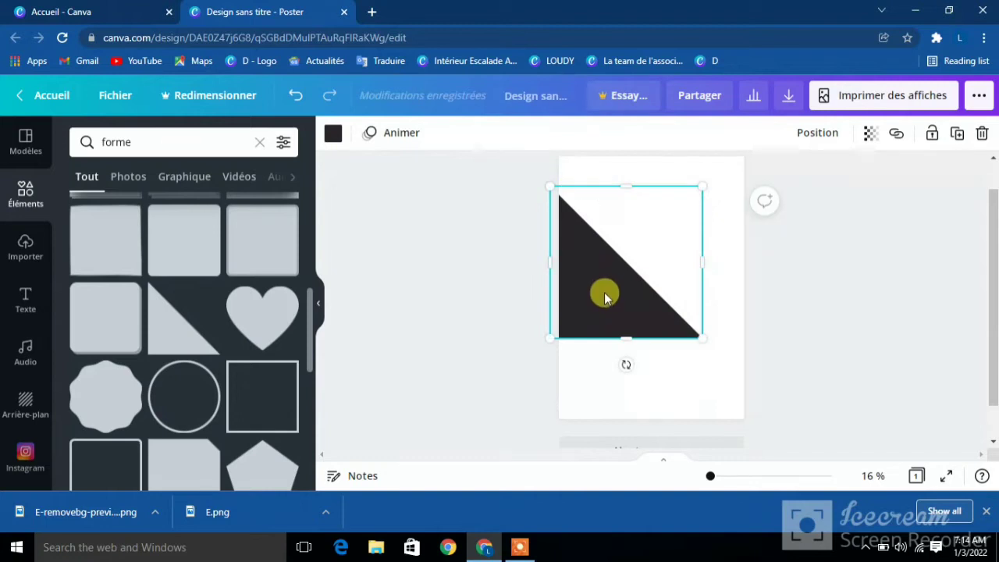
drag(703, 339, 770, 421)
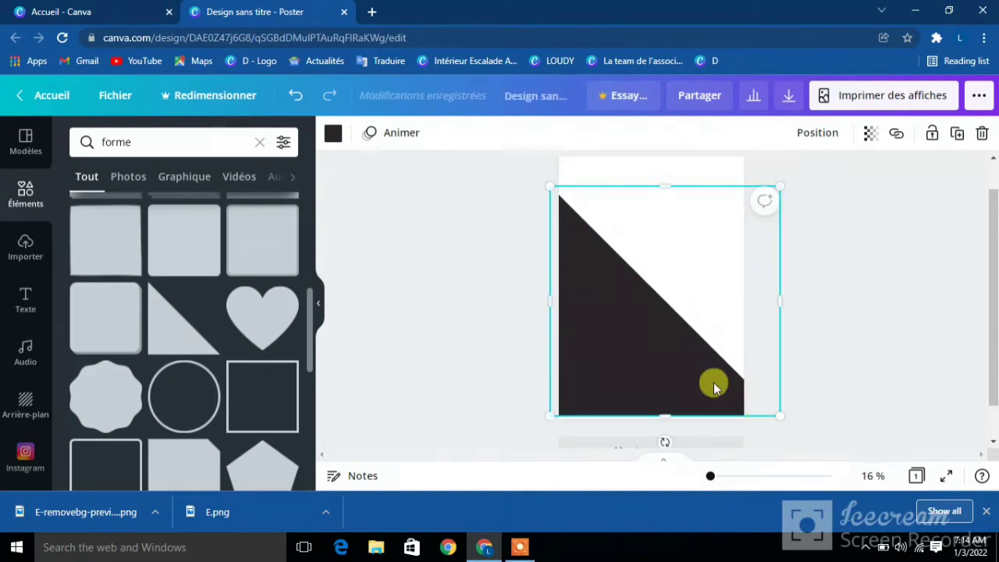
drag(537, 167, 511, 130)
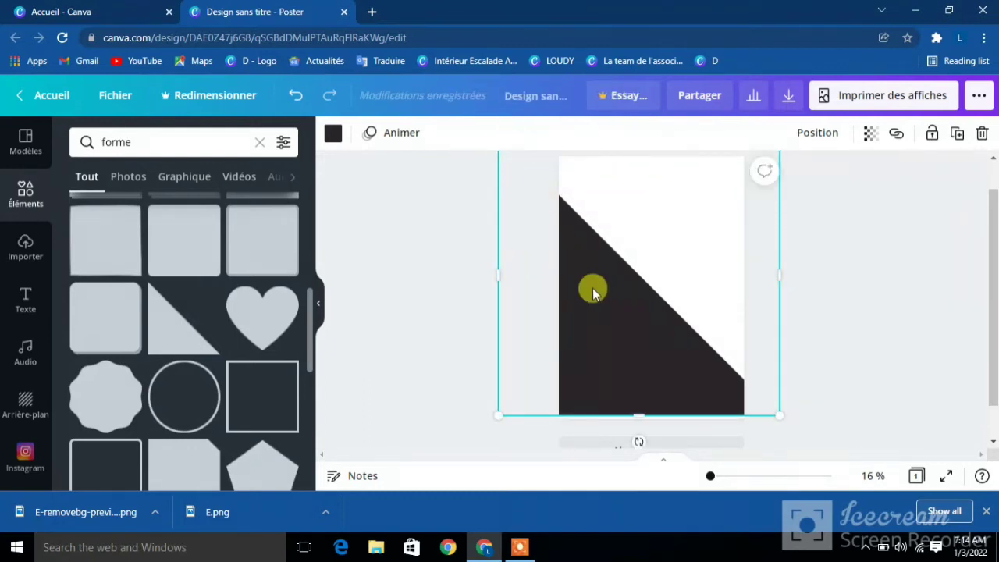
drag(600, 300, 616, 271)
drag(512, 390, 478, 433)
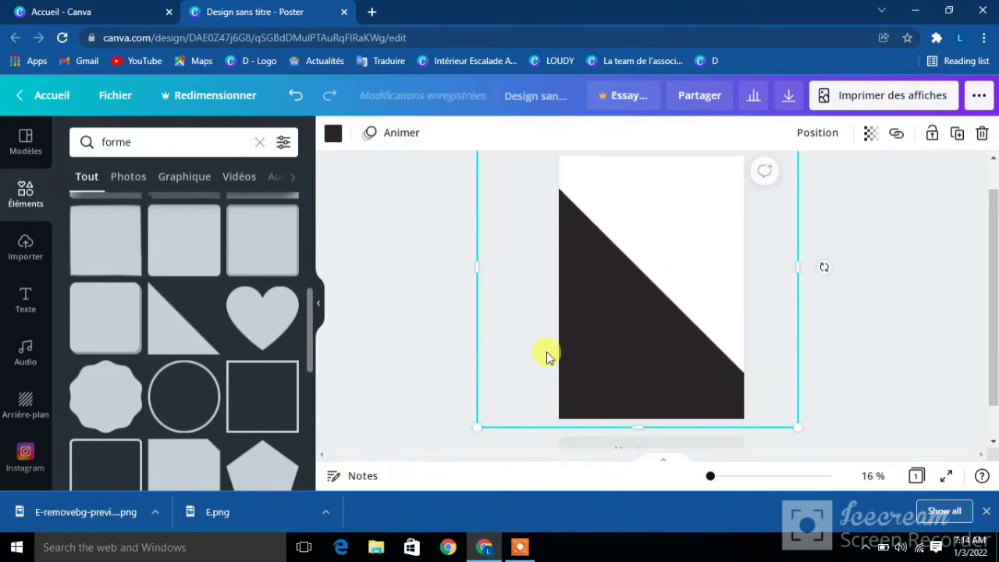
drag(578, 350, 584, 307)
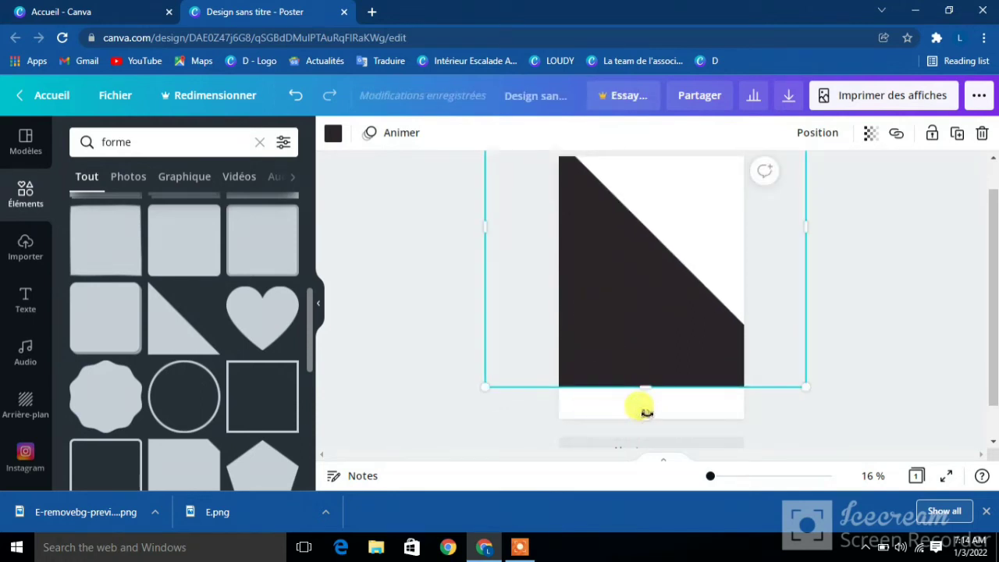
drag(645, 412, 585, 398)
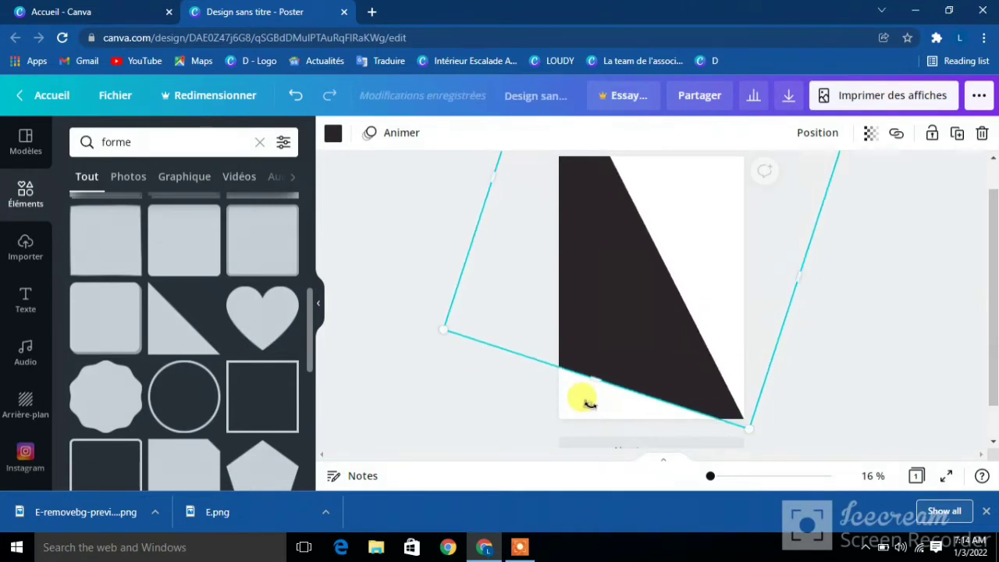
click(518, 545)
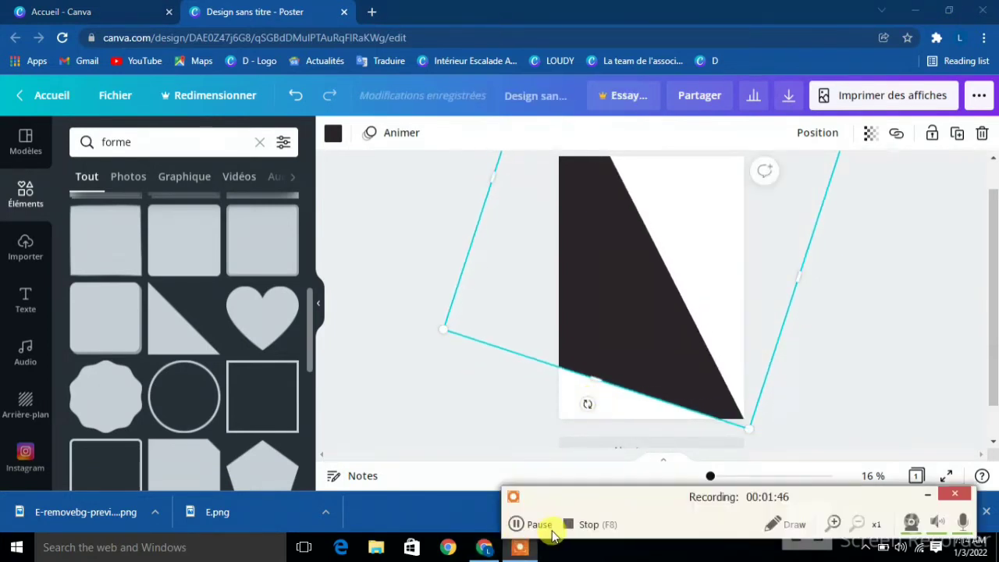
click(521, 525)
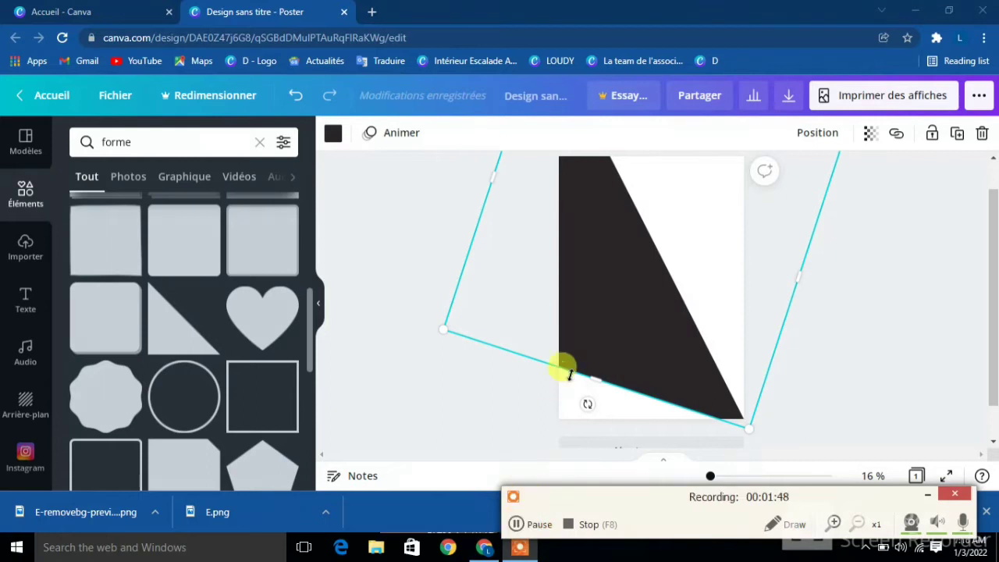
Step: Enlarge, rotate and reposition the black triangle so its long edge follows the page diagonal from the upper-left to the lower-right corner
drag(614, 296, 610, 312)
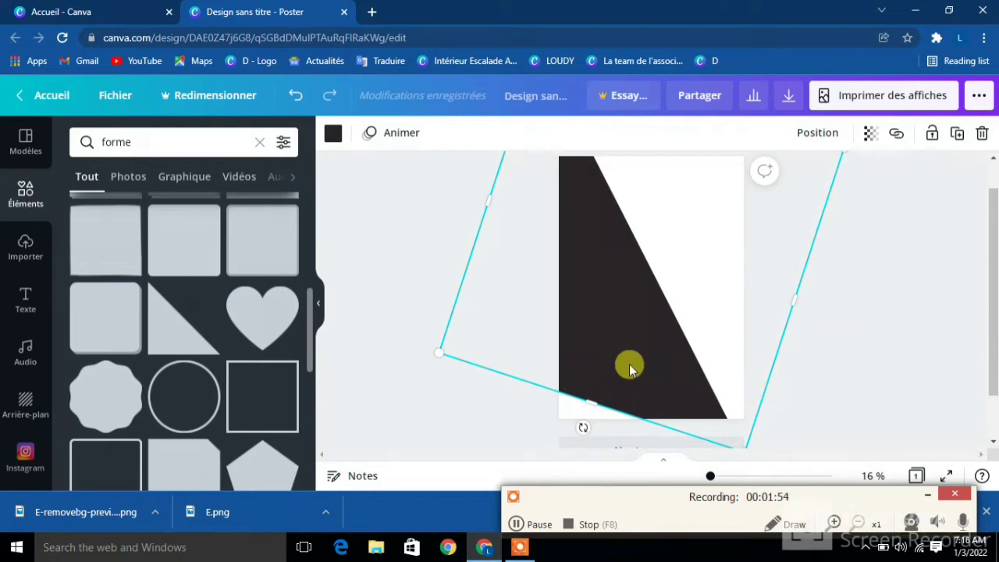
drag(632, 366, 673, 350)
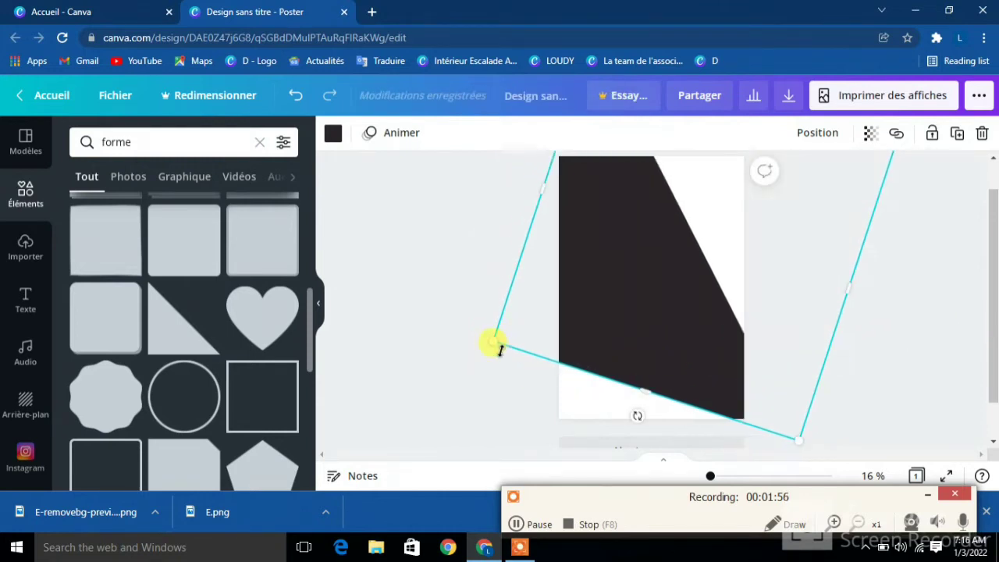
drag(493, 340, 434, 367)
mouse_move(635, 312)
mouse_down()
mouse_move(627, 305)
mouse_move(614, 317)
mouse_move(627, 310)
mouse_move(623, 320)
mouse_up()
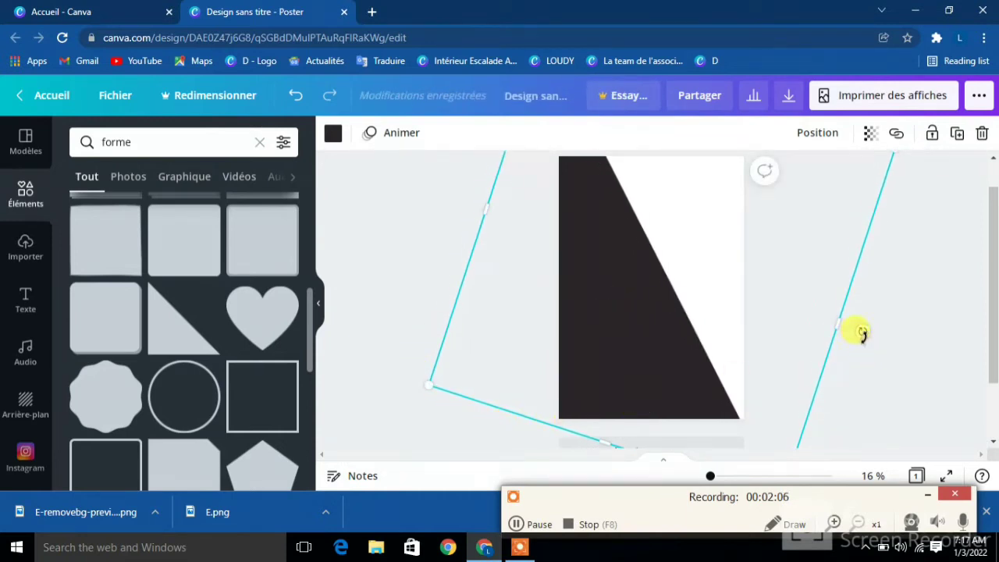
drag(863, 333, 868, 309)
drag(625, 316, 603, 325)
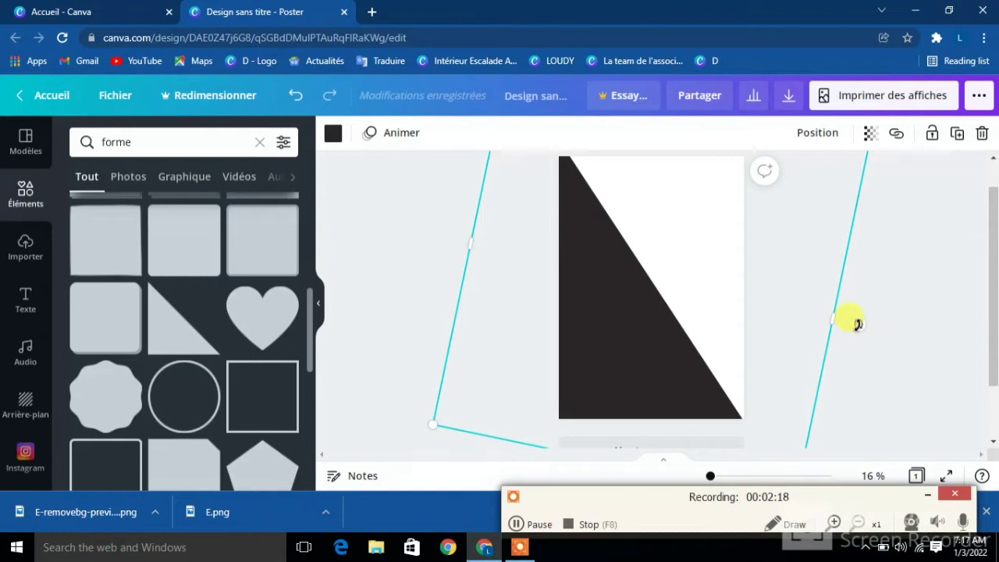
drag(859, 323, 861, 315)
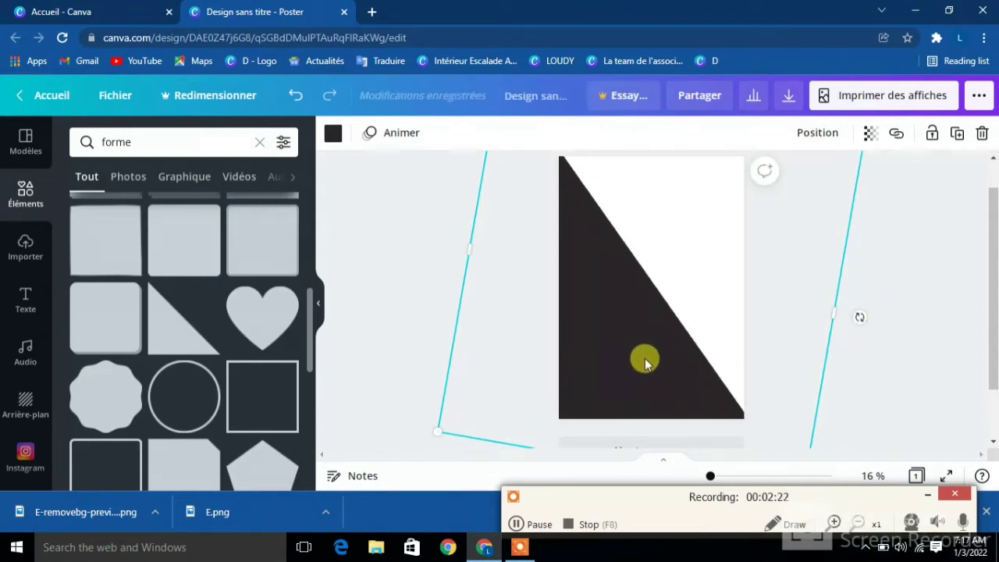
drag(643, 363, 642, 360)
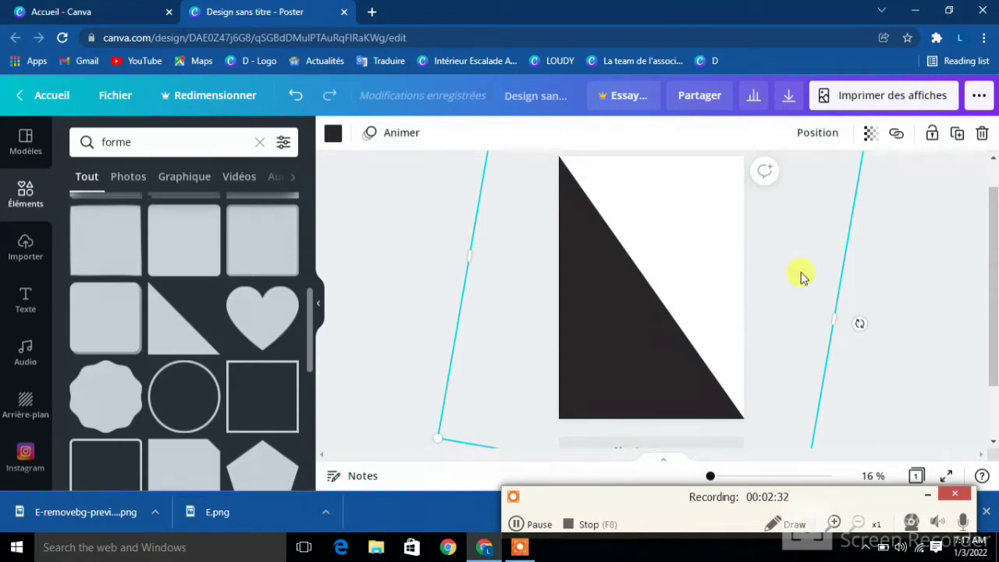
Step: Duplicate the black triangle, then rotate and position the copy to cover the upper-right half of the page
click(957, 135)
drag(579, 330, 631, 267)
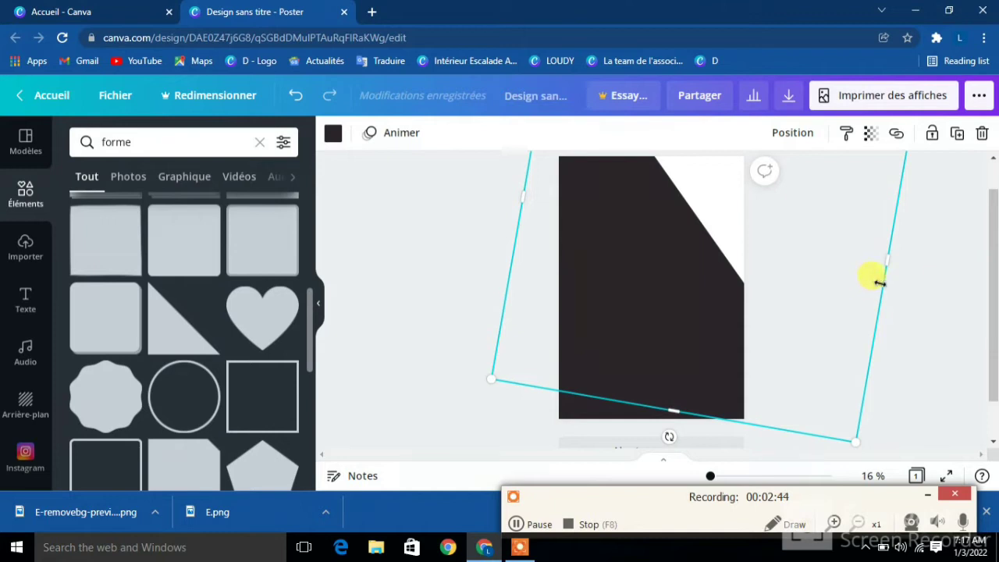
drag(694, 339, 656, 293)
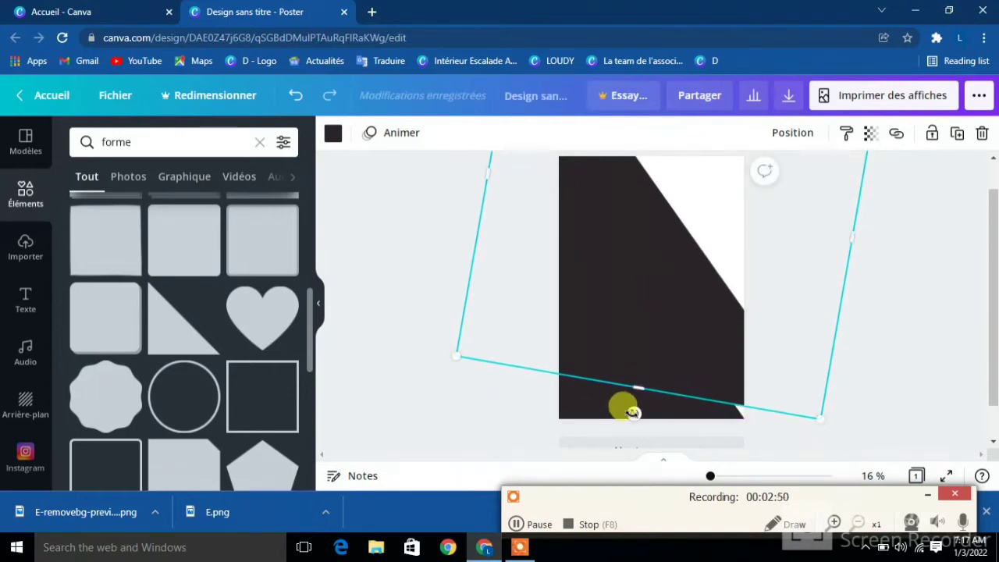
drag(632, 412, 671, 236)
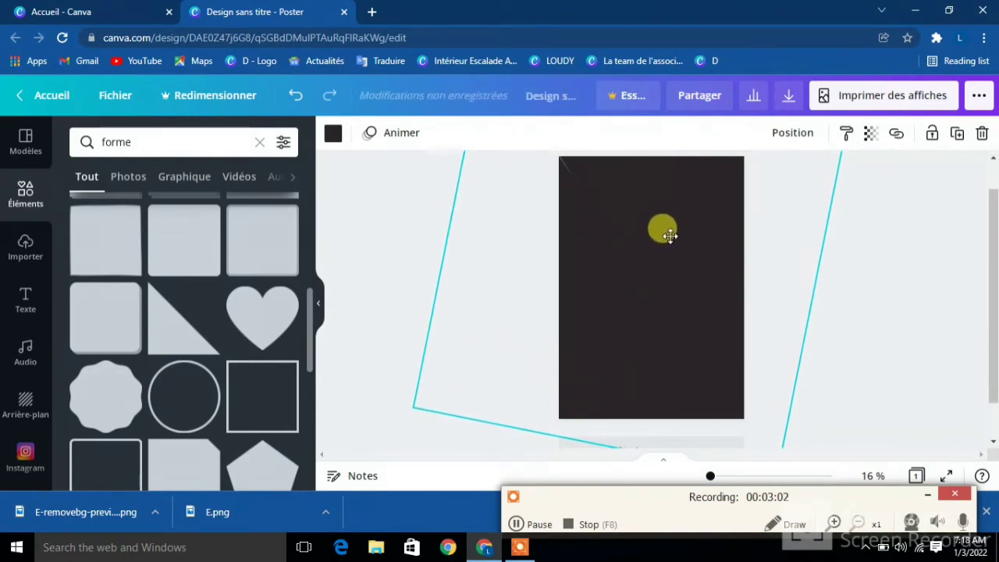
drag(669, 236, 669, 235)
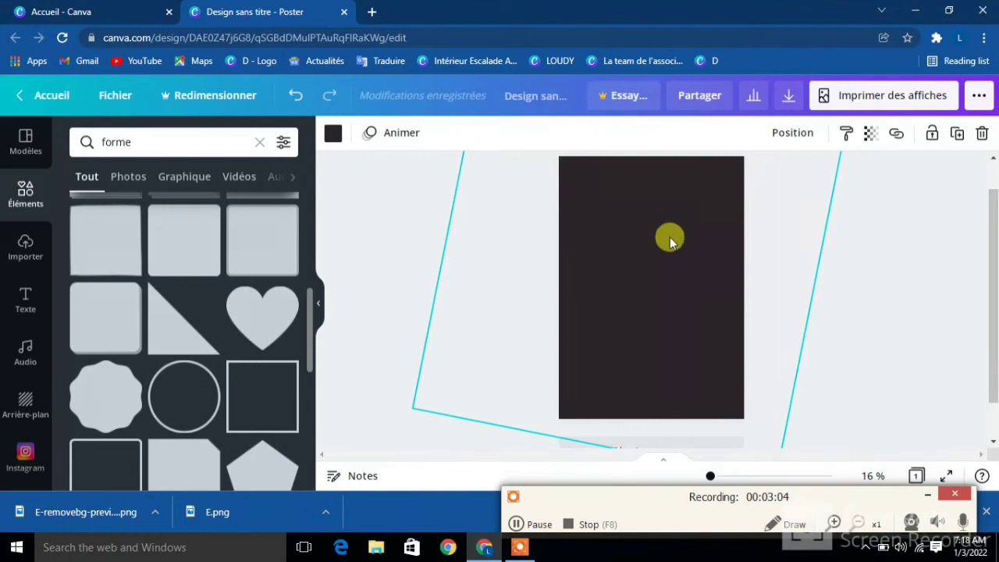
Step: Recolour the upper-right triangle with the custom yellow #FABC00
click(333, 134)
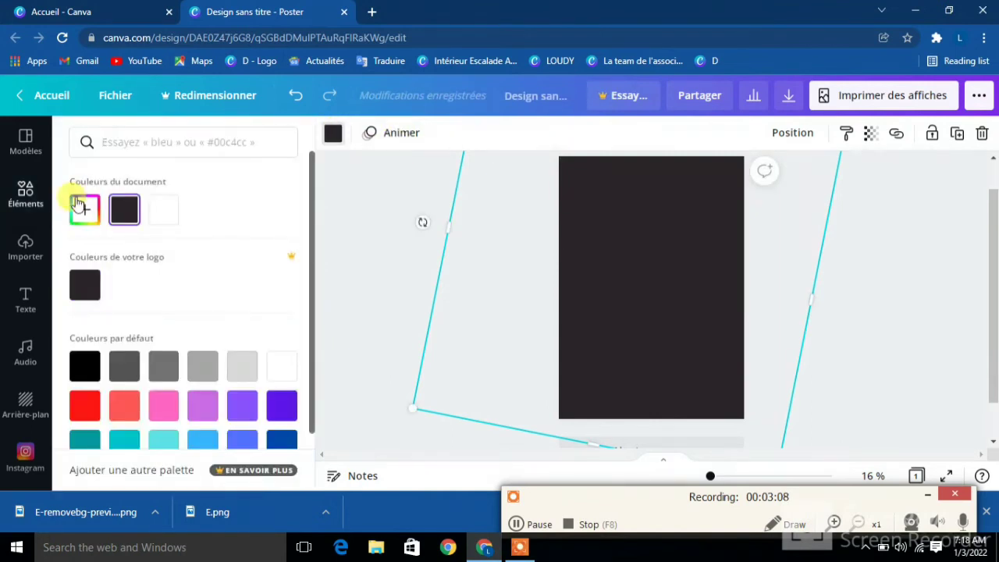
click(81, 205)
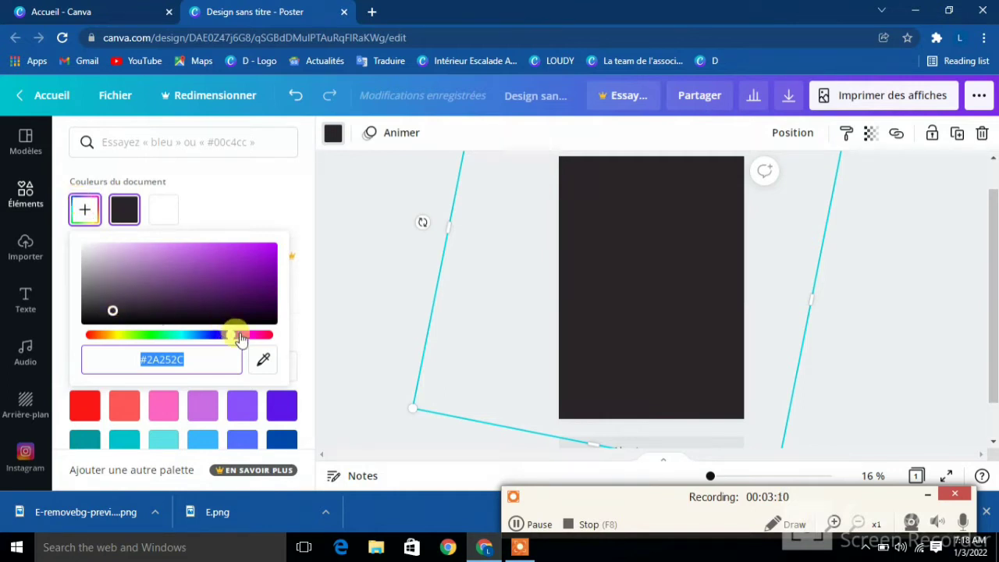
drag(233, 336, 286, 250)
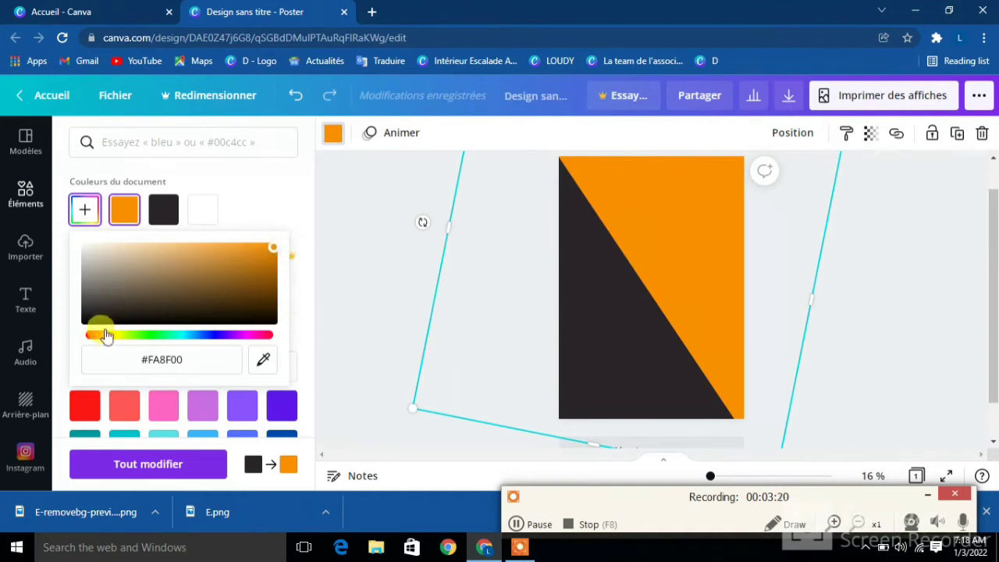
drag(107, 337, 113, 337)
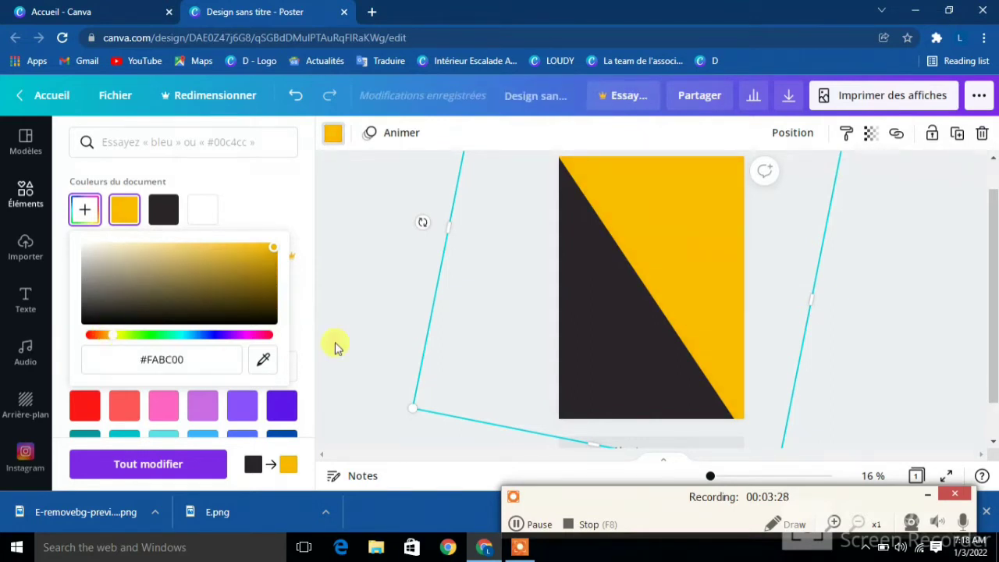
click(611, 355)
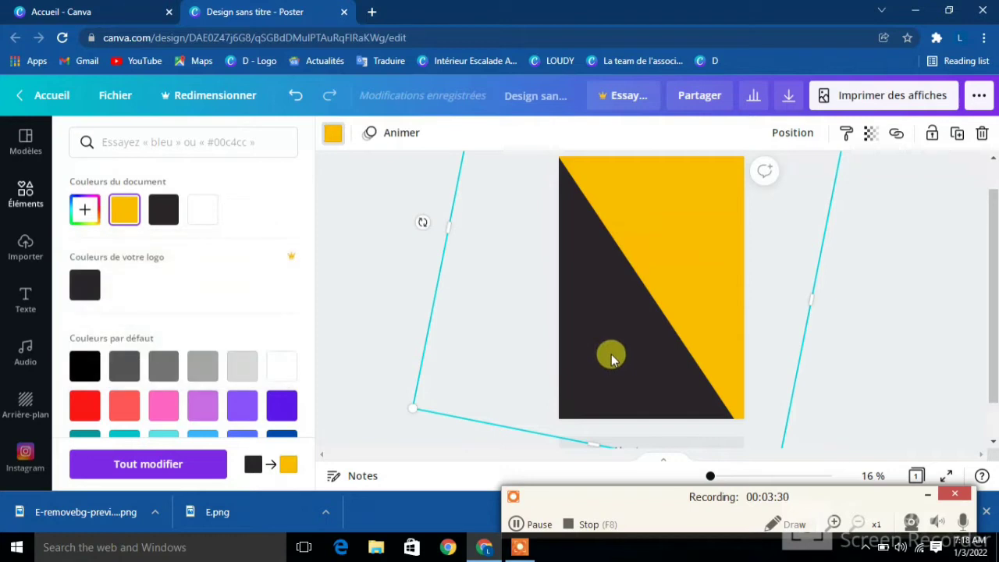
key(Escape)
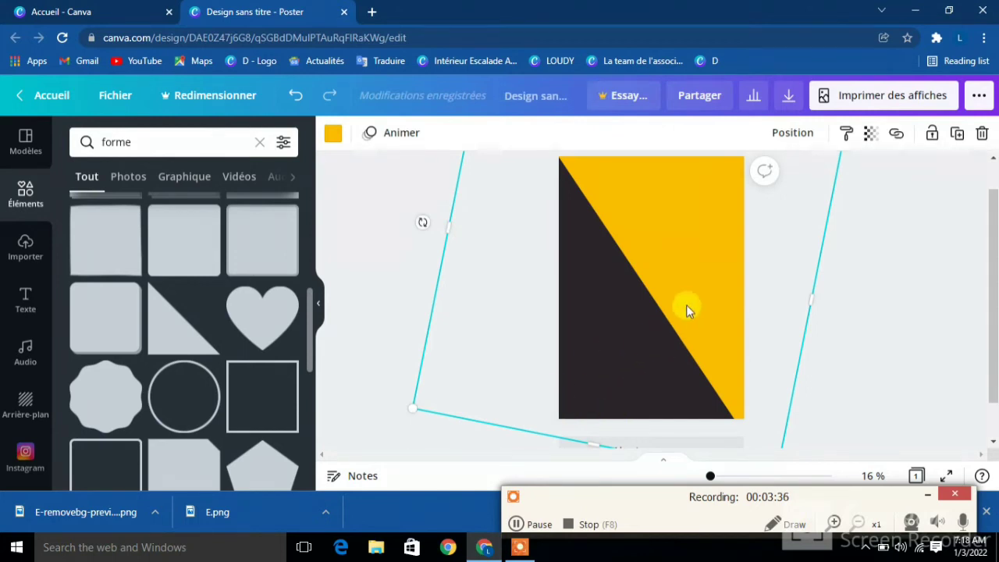
Step: Move the yellow triangle toward the page's upper-right corner, clear of the black triangle
drag(686, 279, 700, 270)
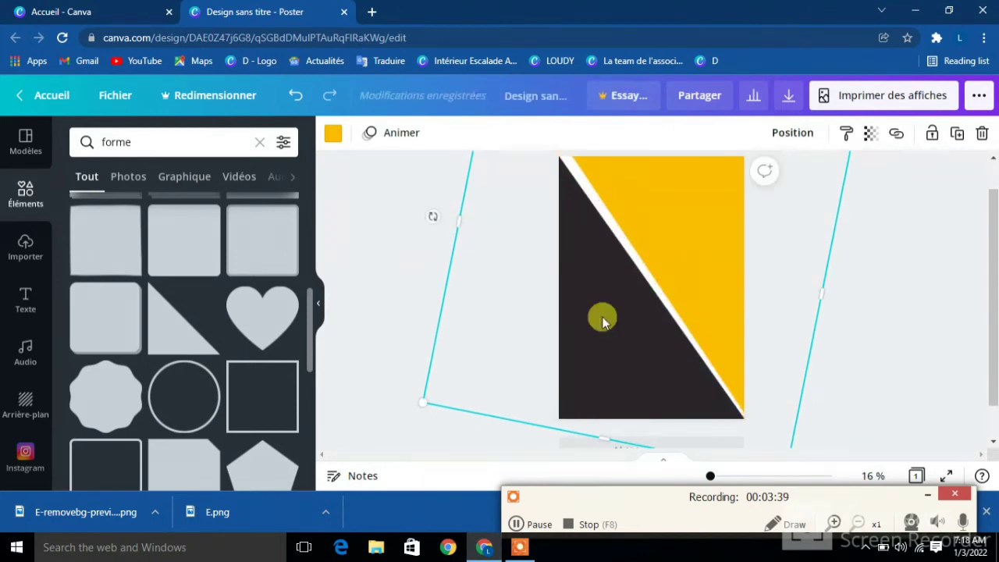
click(360, 356)
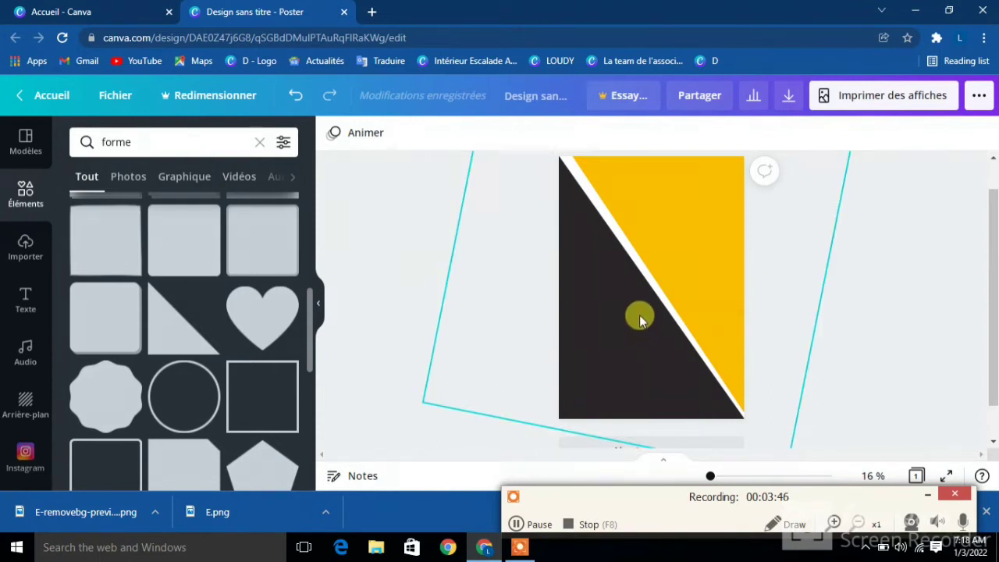
drag(718, 263, 791, 241)
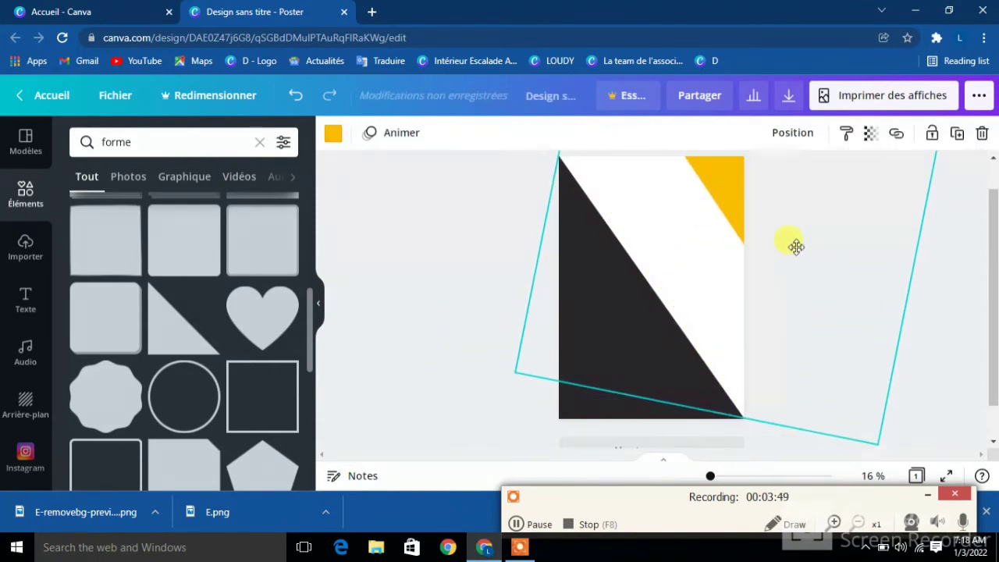
Step: Recolour the black lower-left triangle with the custom dark maroon #3D0707
click(569, 409)
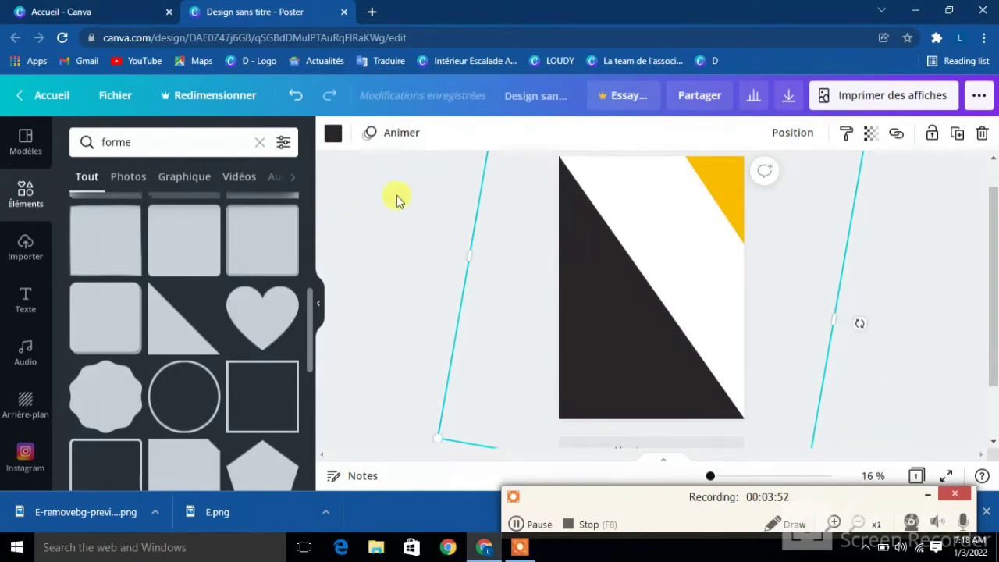
click(332, 135)
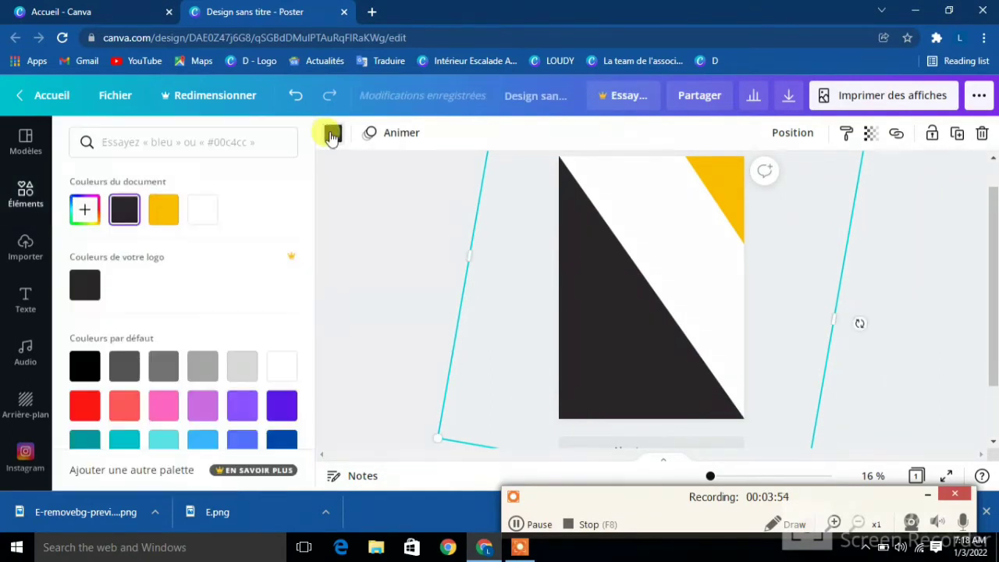
click(86, 210)
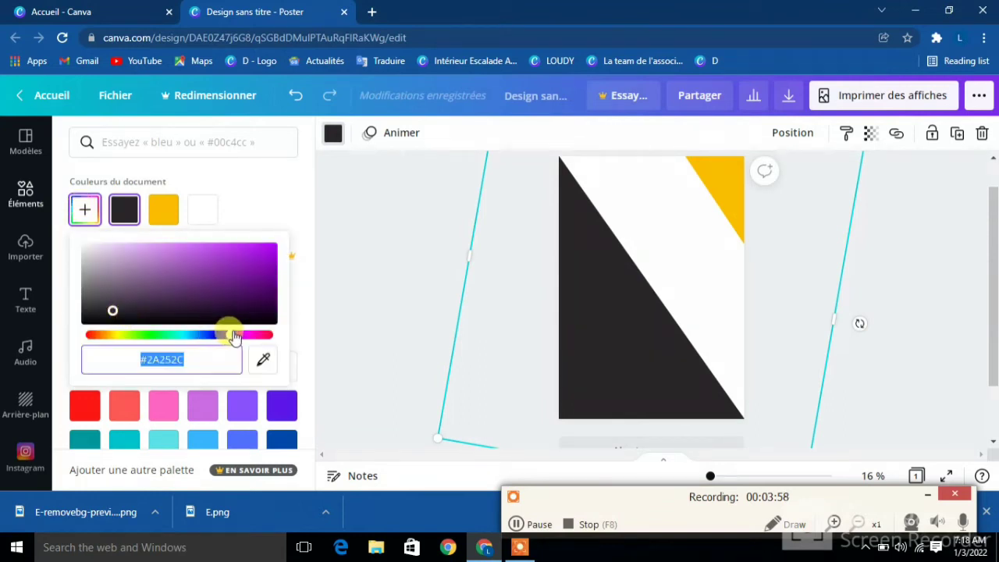
drag(226, 333, 283, 367)
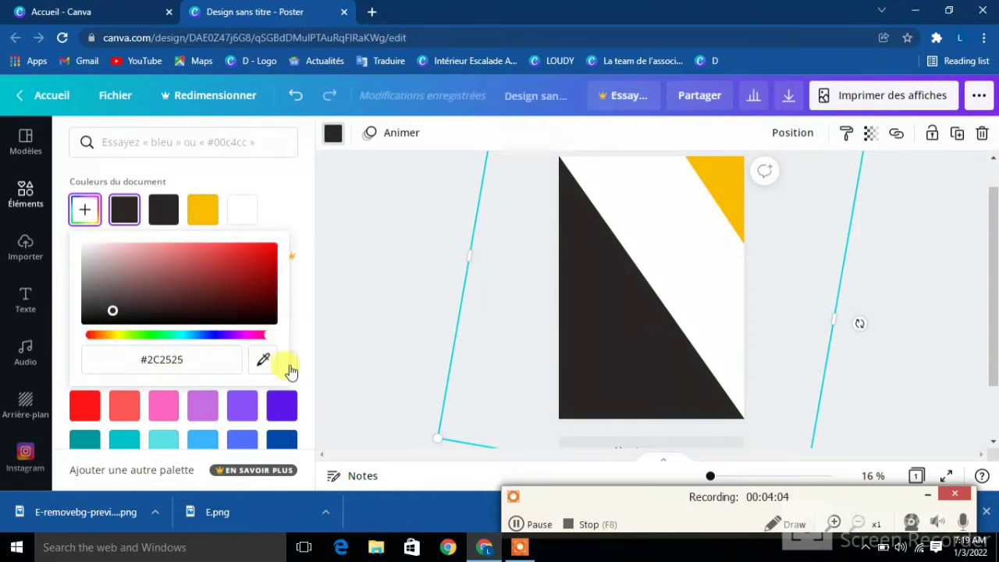
drag(112, 311, 254, 306)
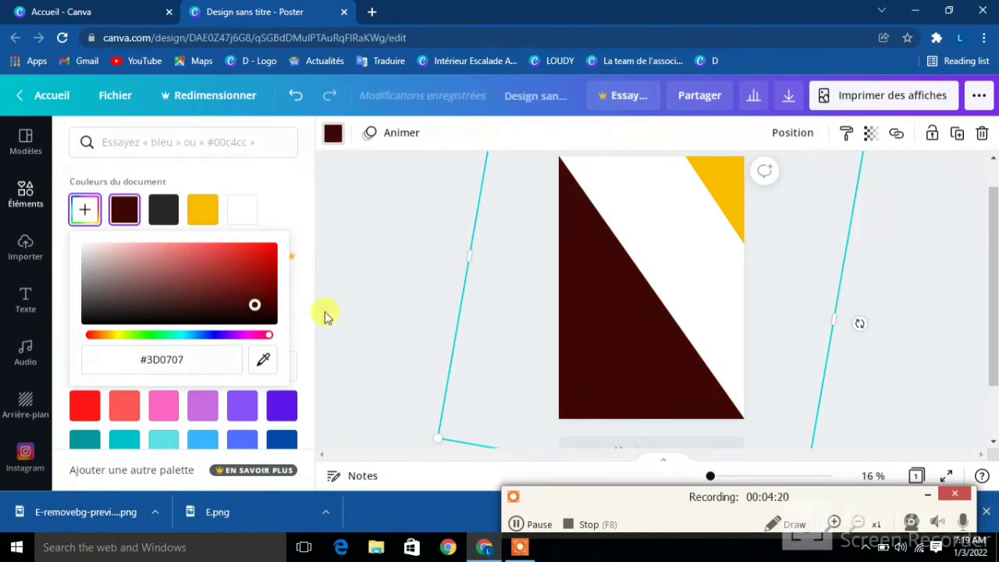
key(Escape)
key(Escape)
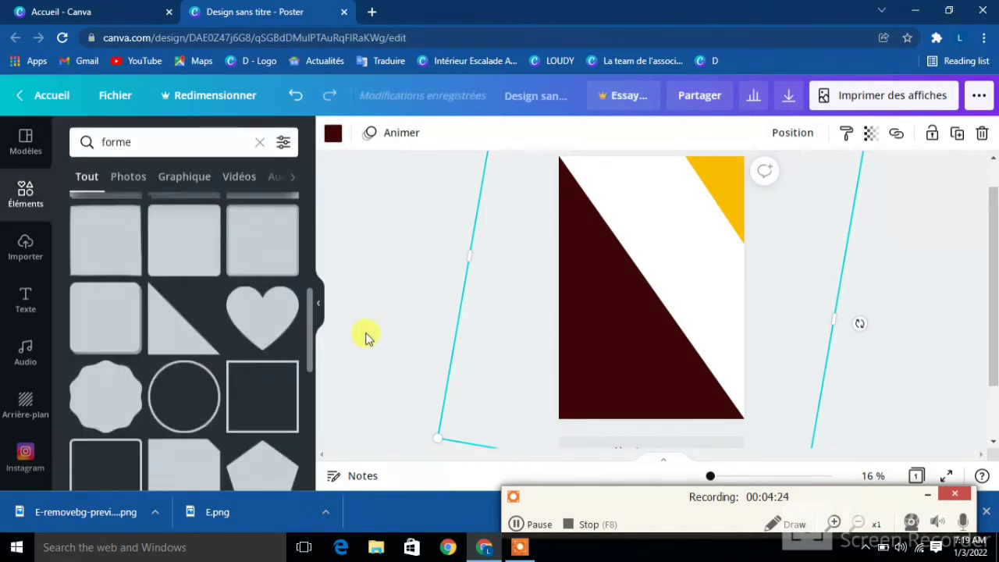
Step: Move the yellow triangle back so its long edge meets the maroon triangle along the page diagonal
key(Escape)
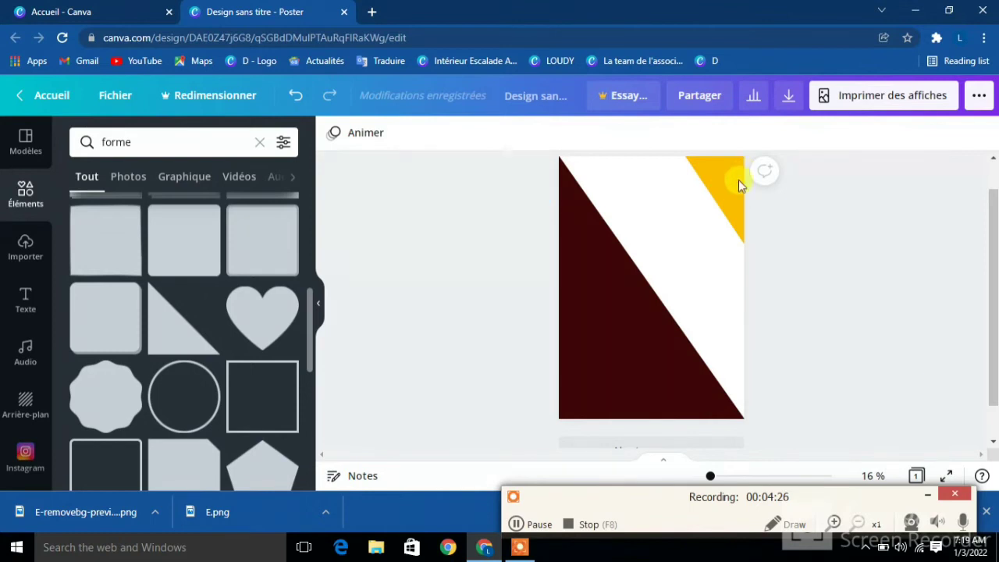
drag(724, 182, 653, 268)
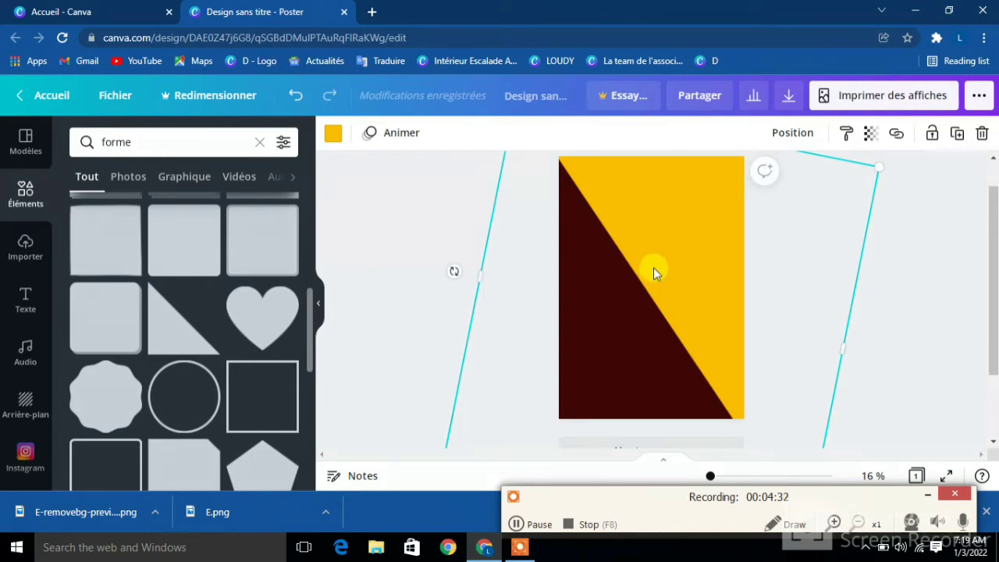
click(451, 201)
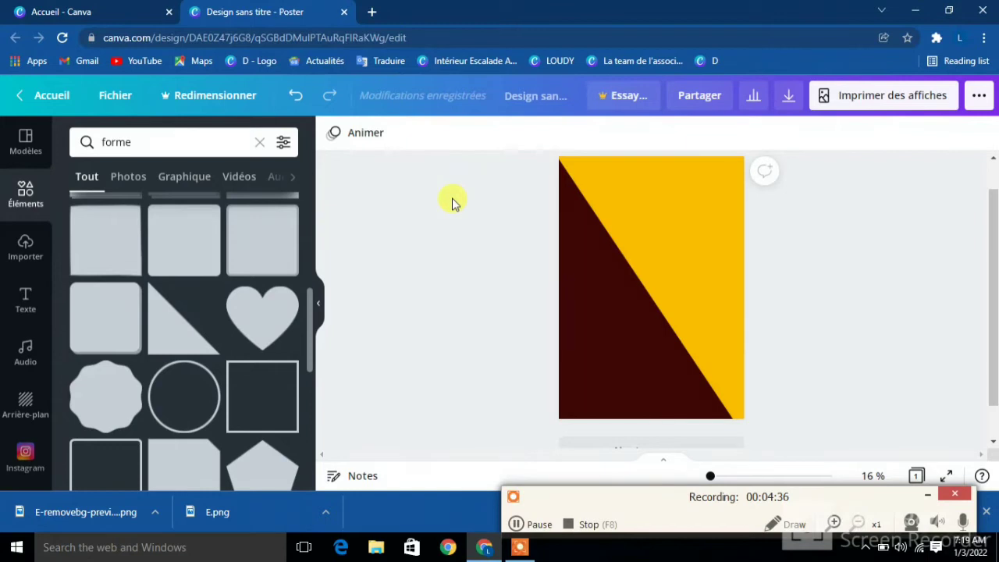
Step: Search Google for "sweatshirt png" in a new browser tab and show the image results
click(372, 13)
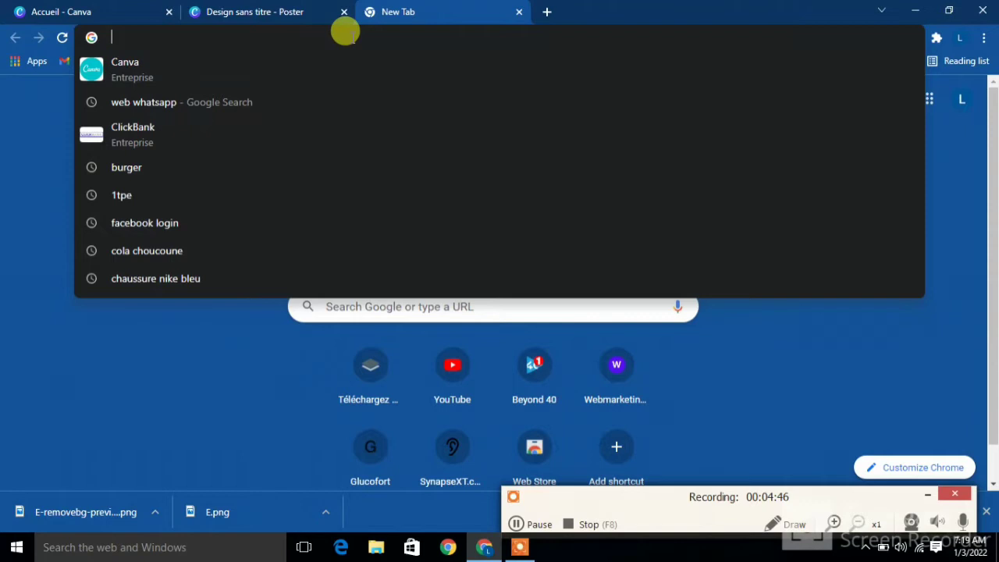
text(sw)
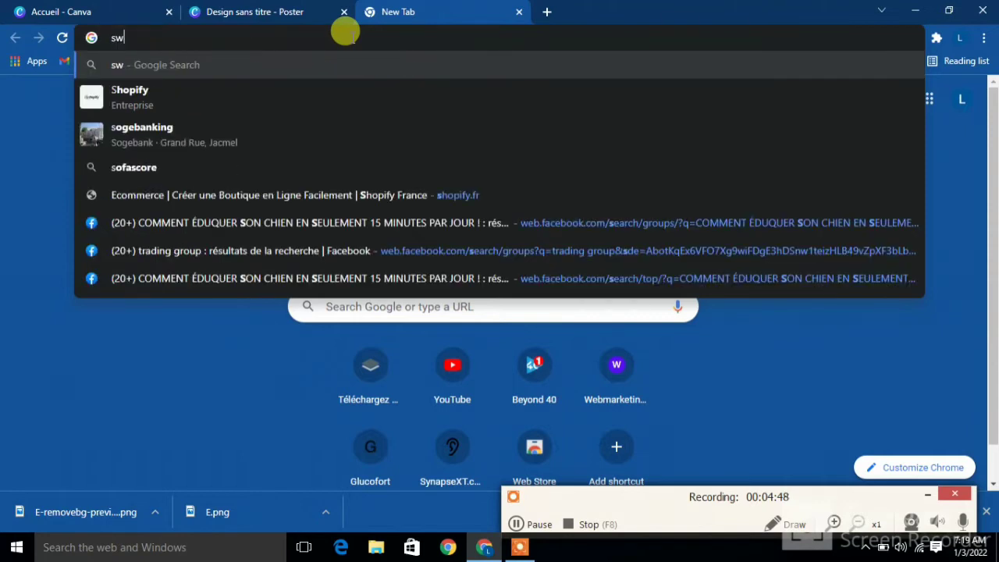
text(eat)
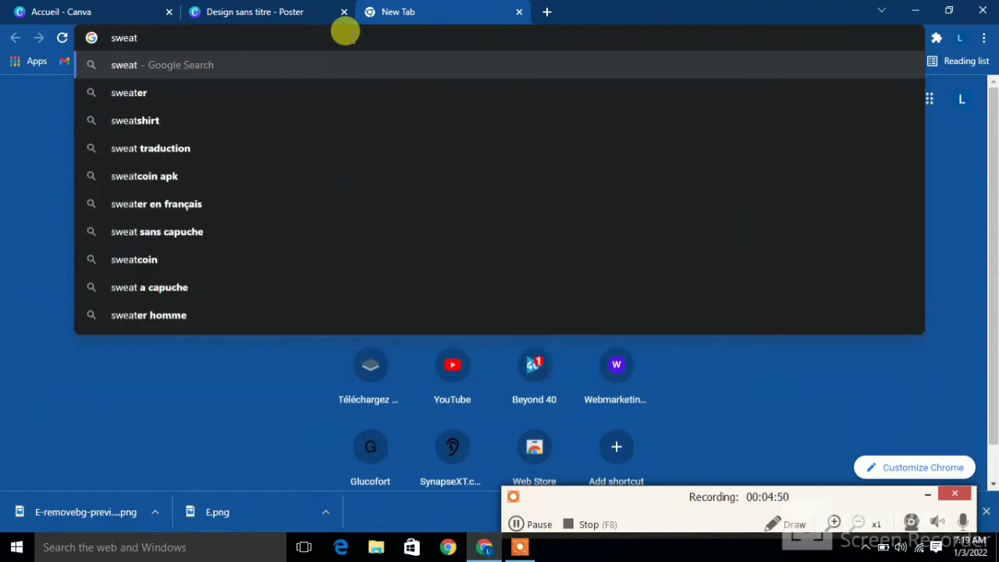
text(s)
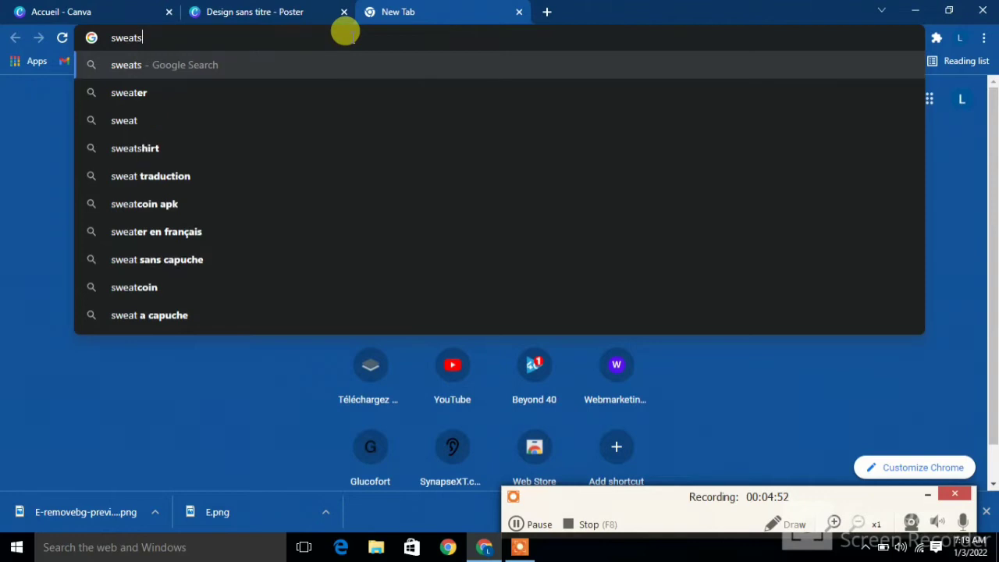
text(hirt)
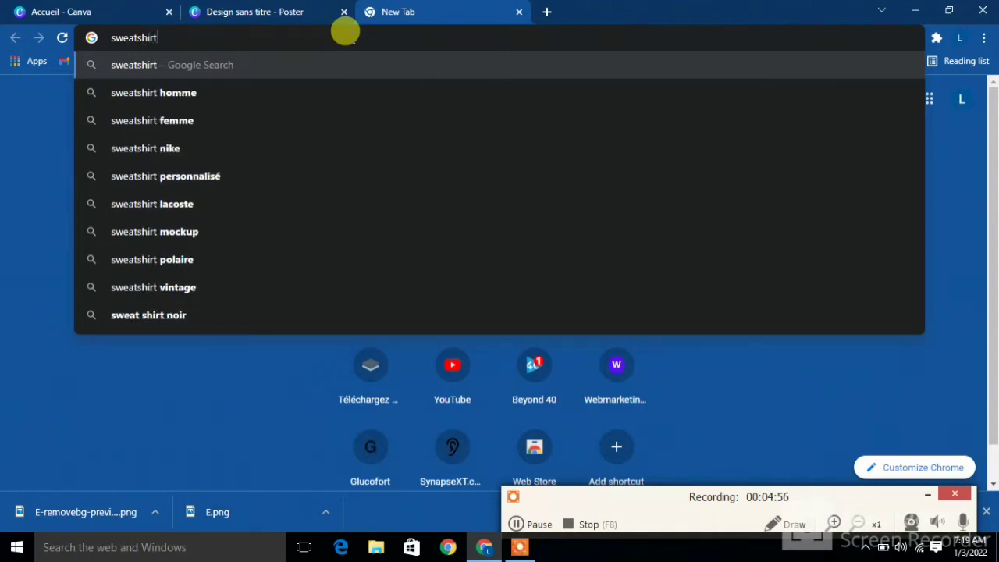
text( p)
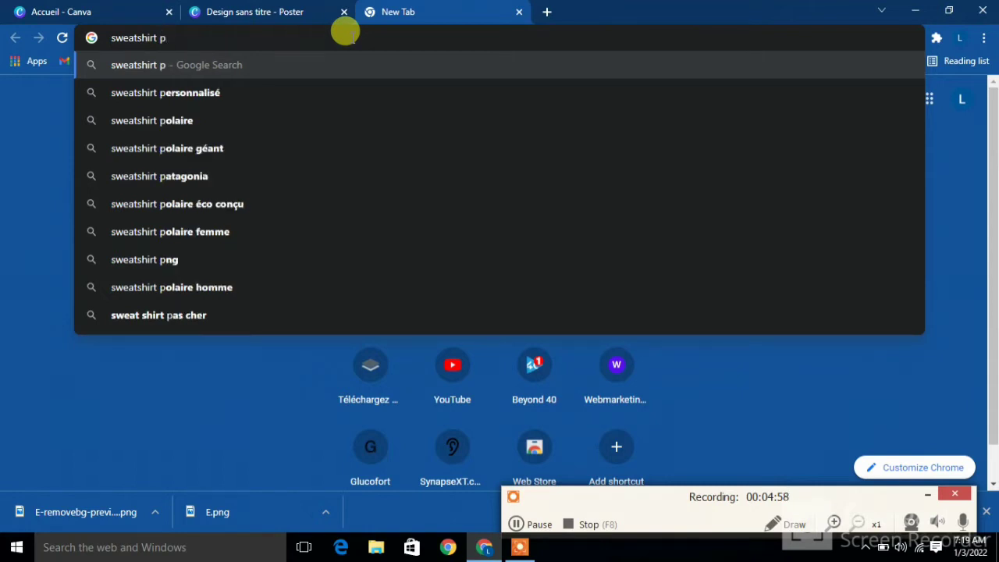
text(ng)
key(Return)
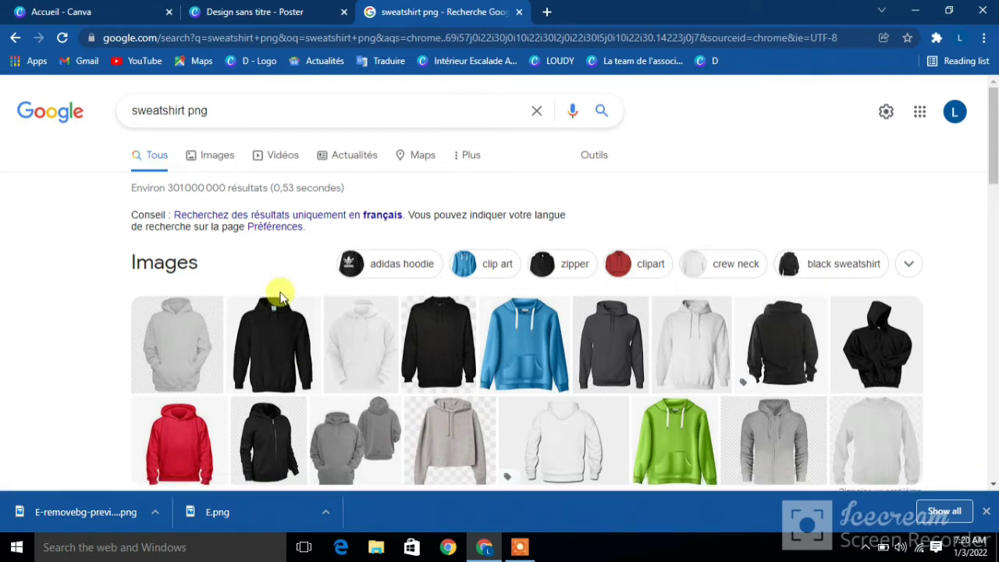
click(210, 156)
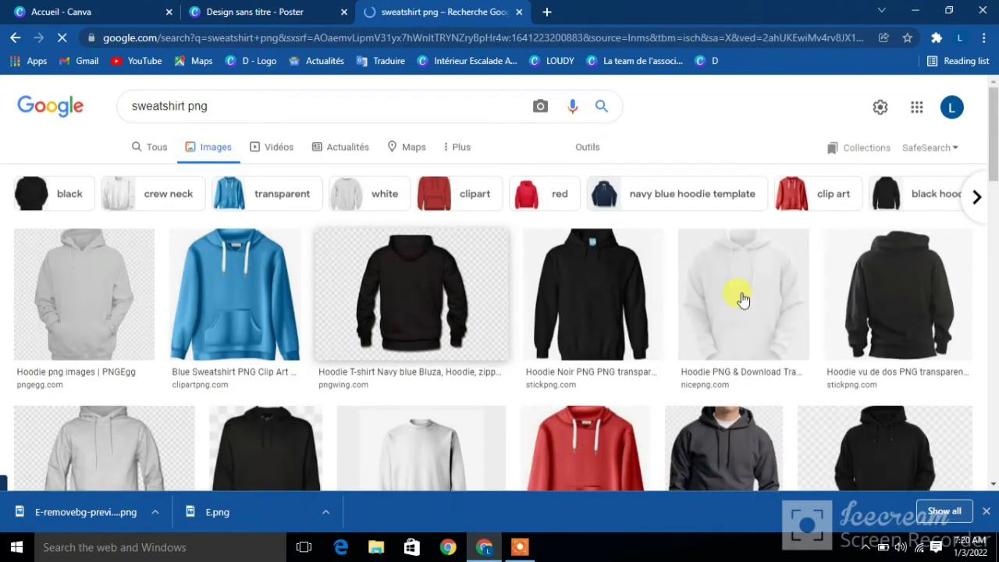
Step: Find the white front-view blank hoodie from nicepng.com and save its image as a PNG in the Downloads folder
drag(994, 150, 969, 352)
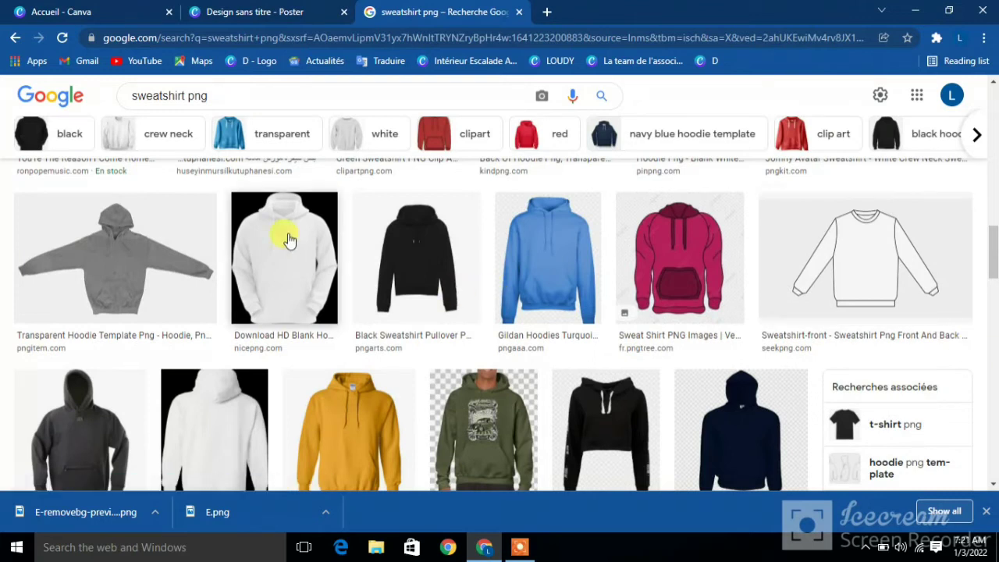
click(288, 240)
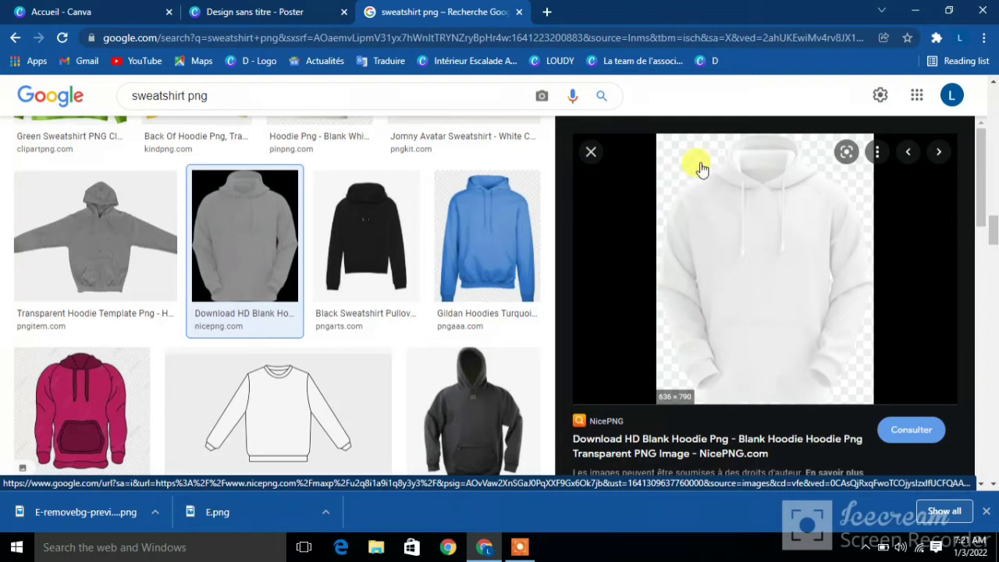
right_click(735, 233)
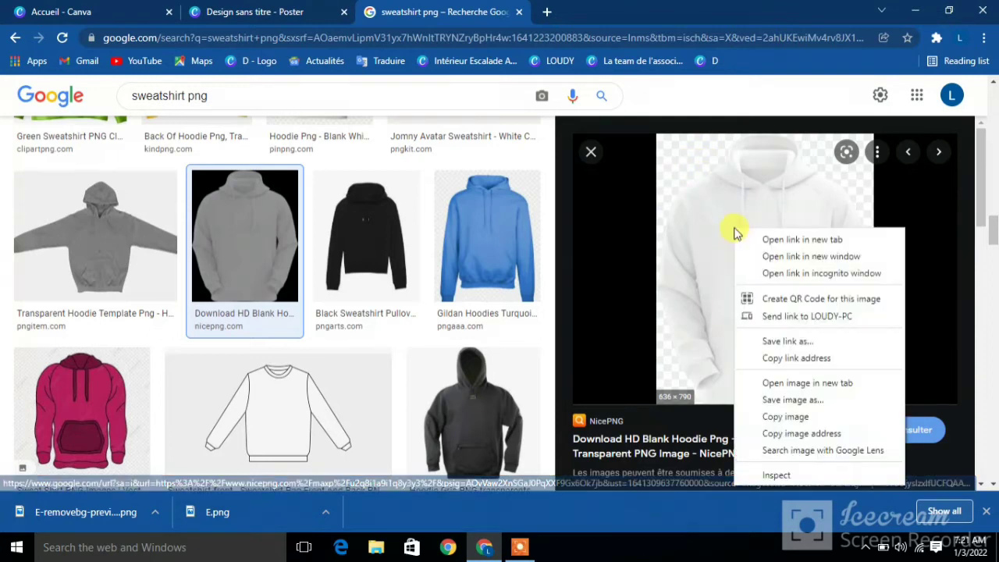
click(790, 401)
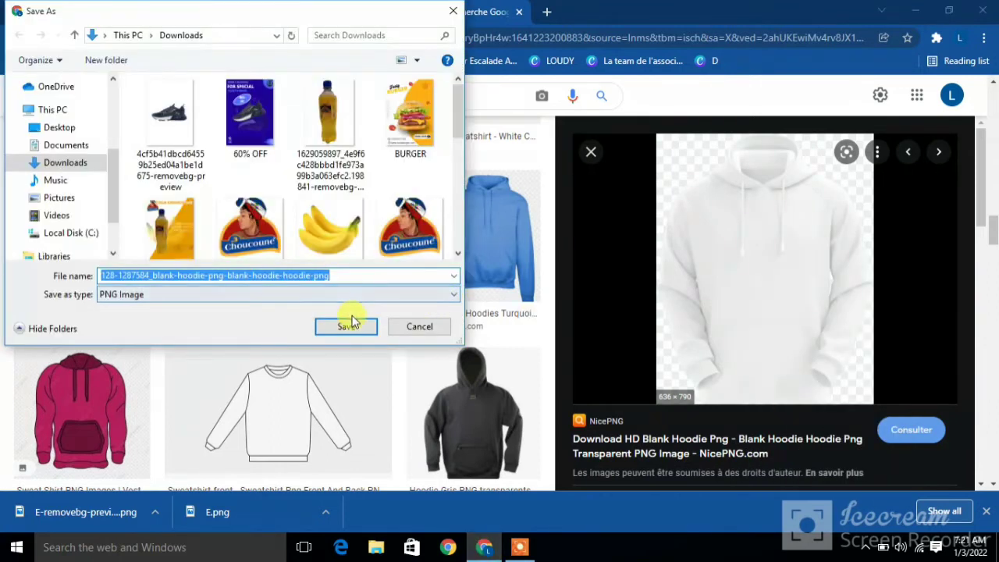
click(345, 327)
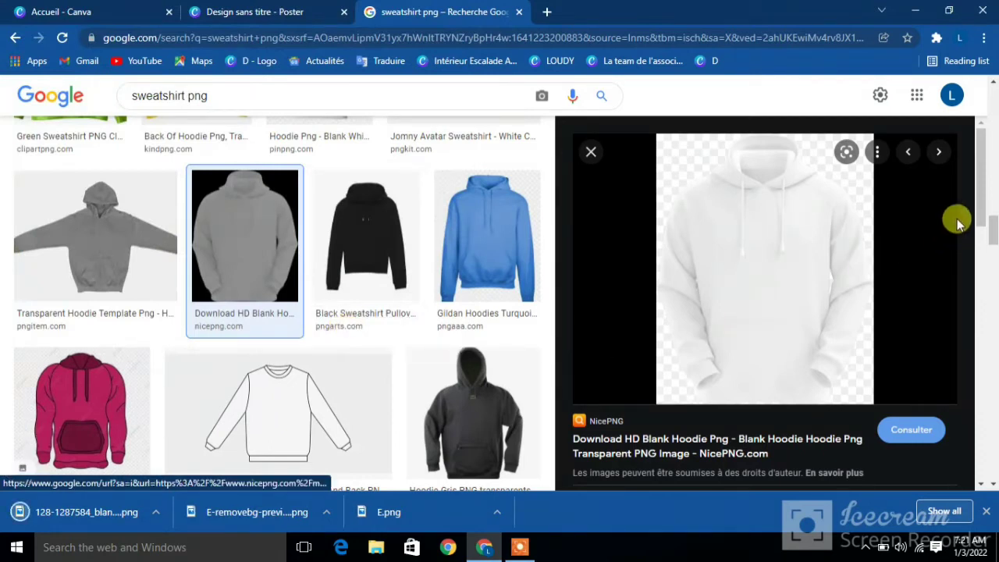
Step: Preview the similar plain white back-view hoodie and the grey StickPNG hoodie as candidate images
drag(981, 205, 980, 289)
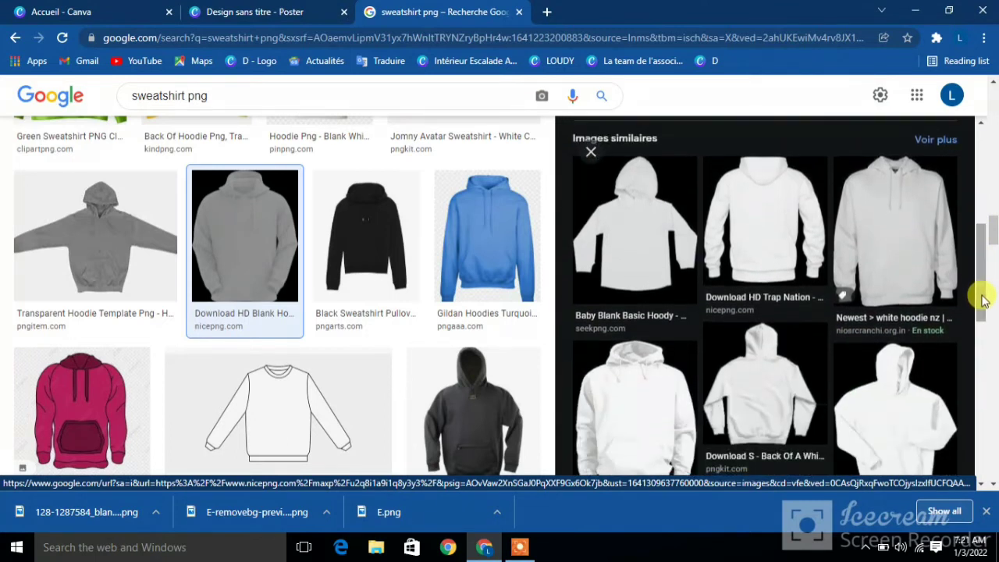
click(753, 216)
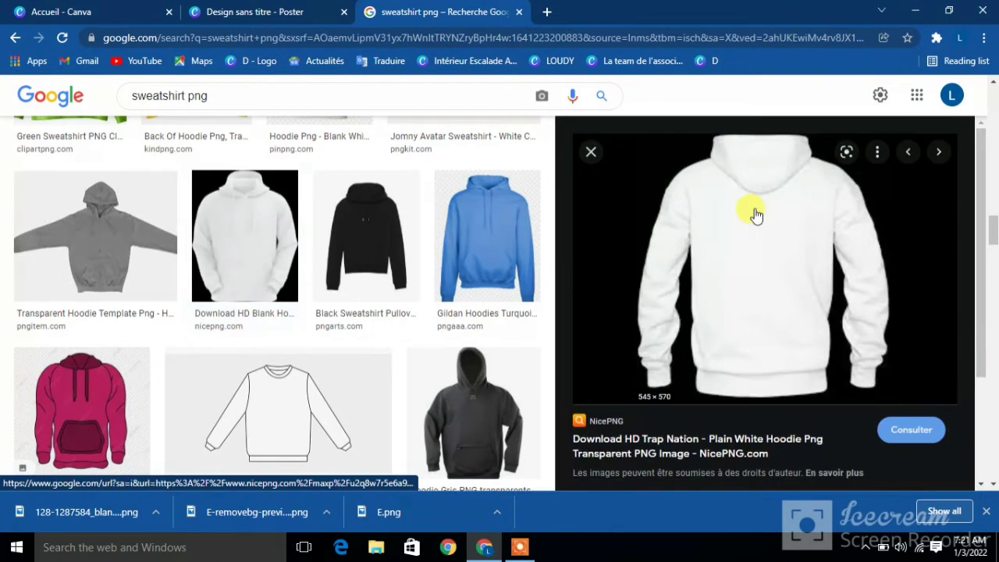
click(519, 549)
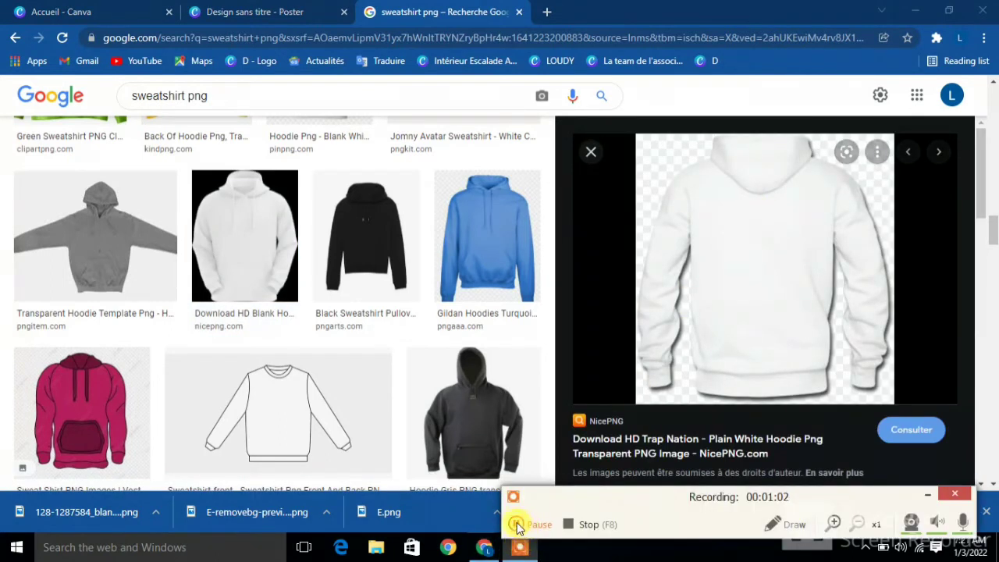
click(516, 525)
click(515, 526)
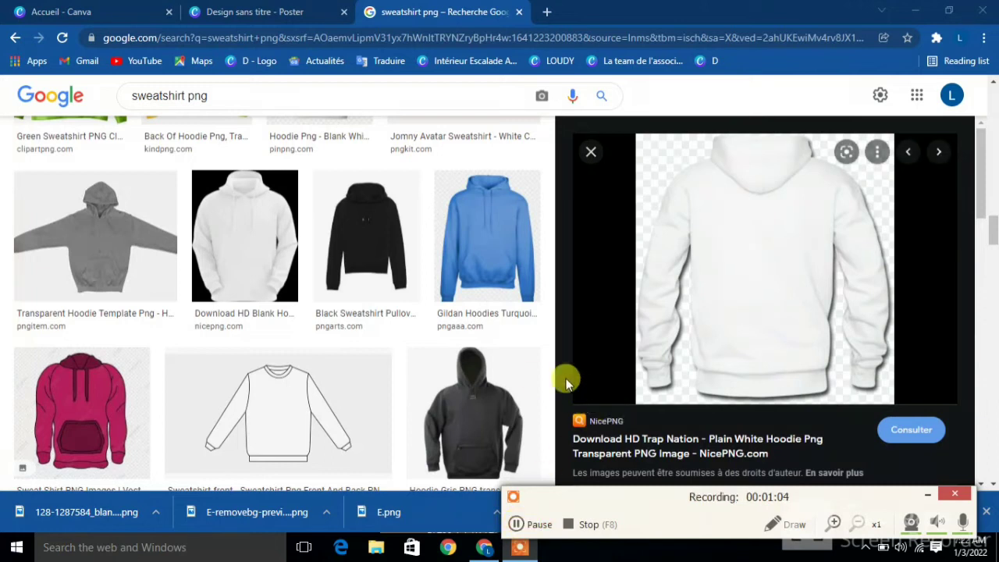
click(540, 382)
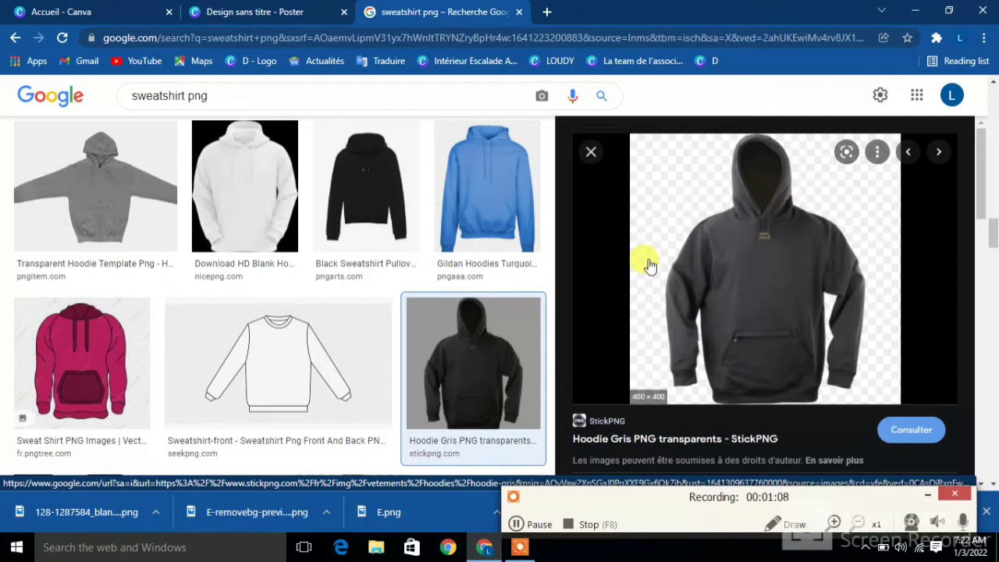
click(591, 151)
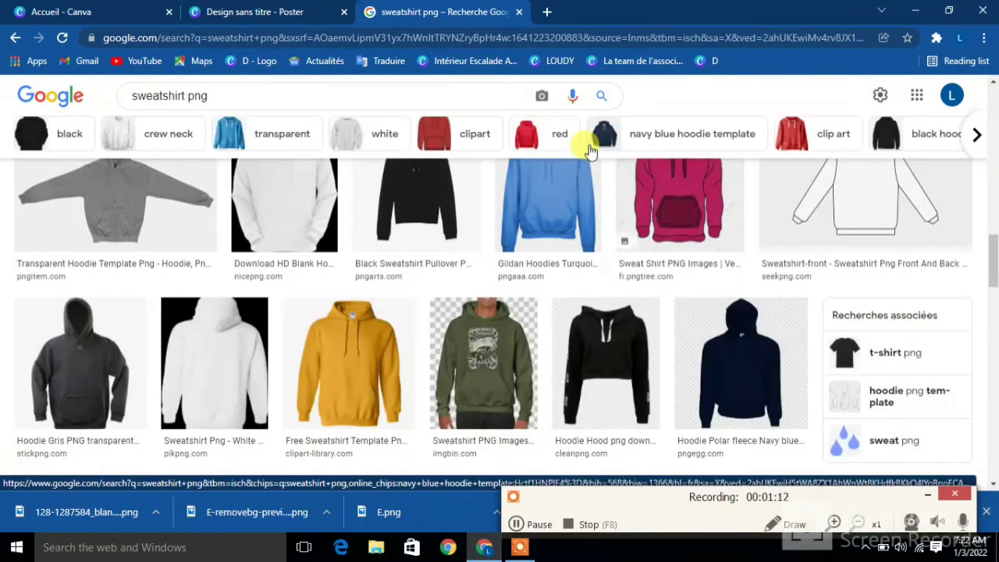
Step: Find the white back-view hoodie from pikpng.com and save its image as a PNG in the Downloads folder
click(212, 352)
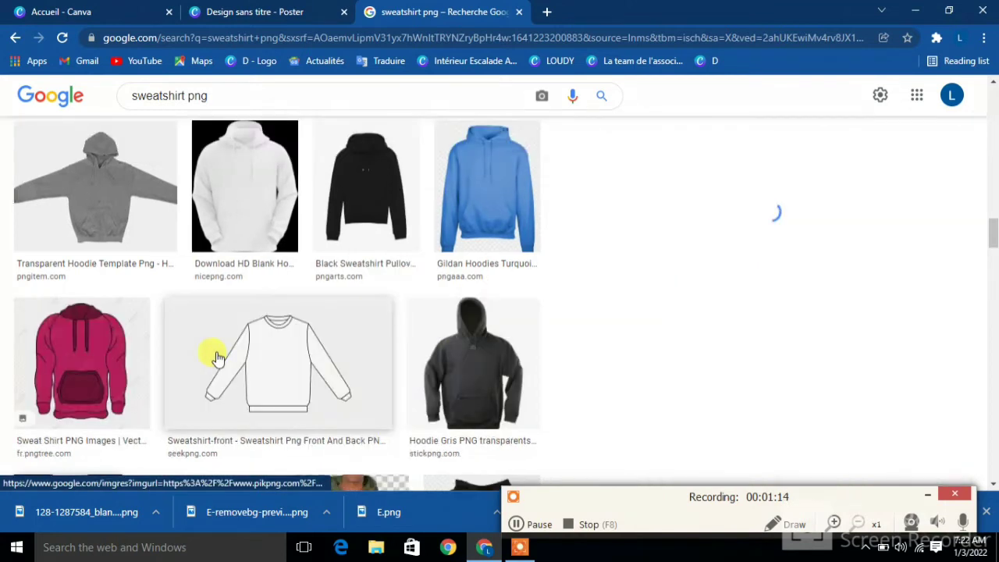
click(218, 355)
drag(752, 278, 756, 272)
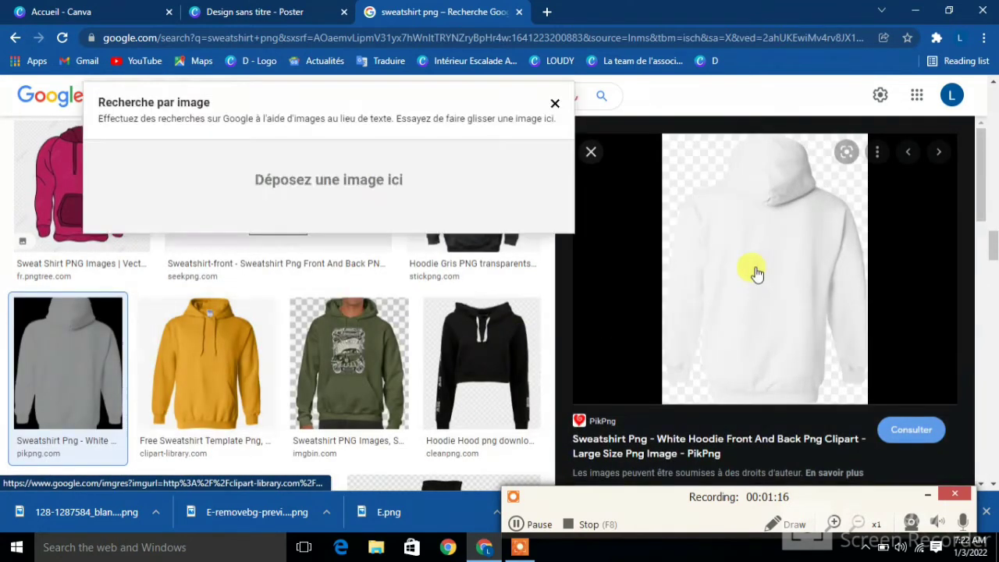
right_click(756, 272)
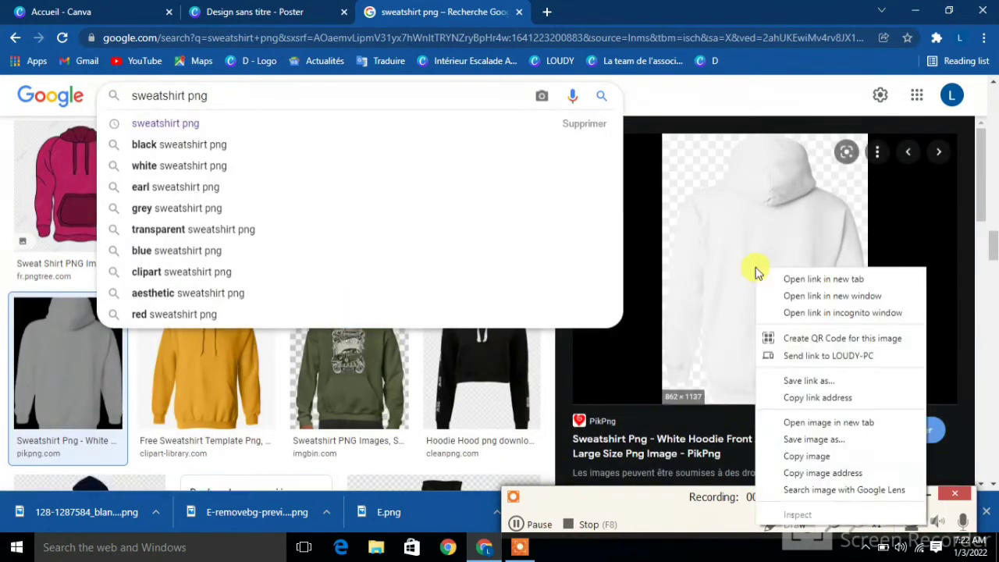
click(815, 439)
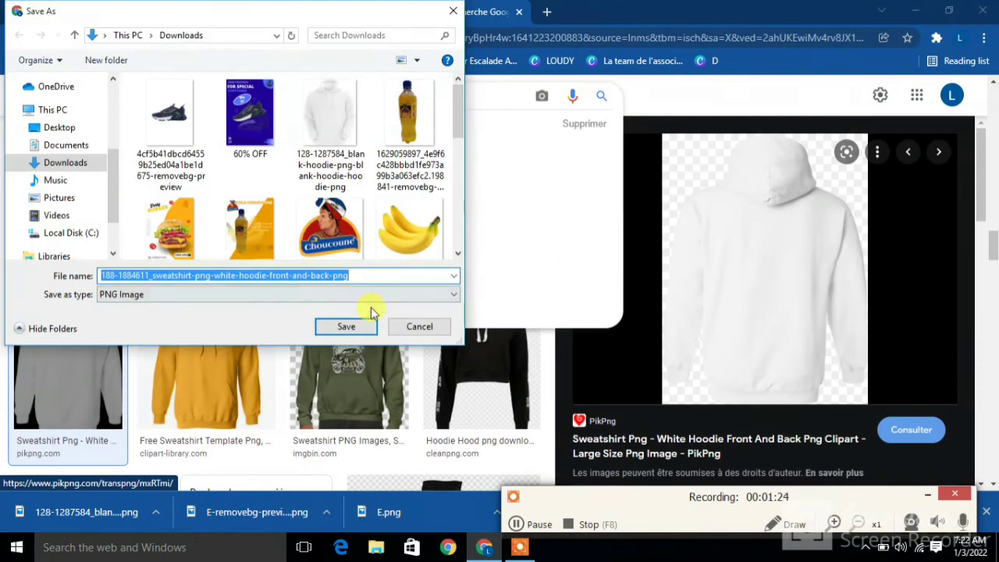
click(346, 327)
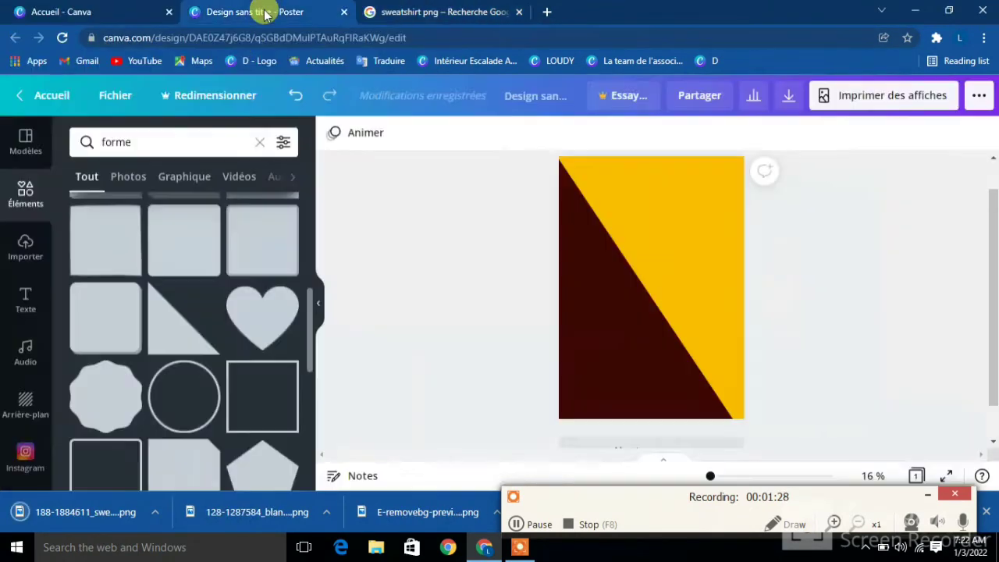
Step: Switch back to the Canva poster and upload the front-view and back-view white hoodie PNGs from the Downloads folder
click(258, 11)
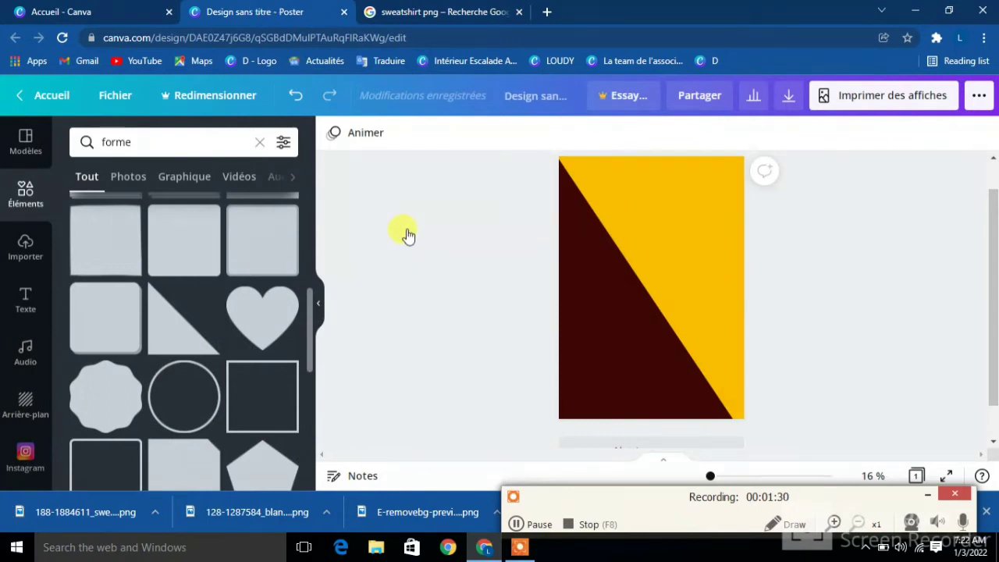
click(25, 246)
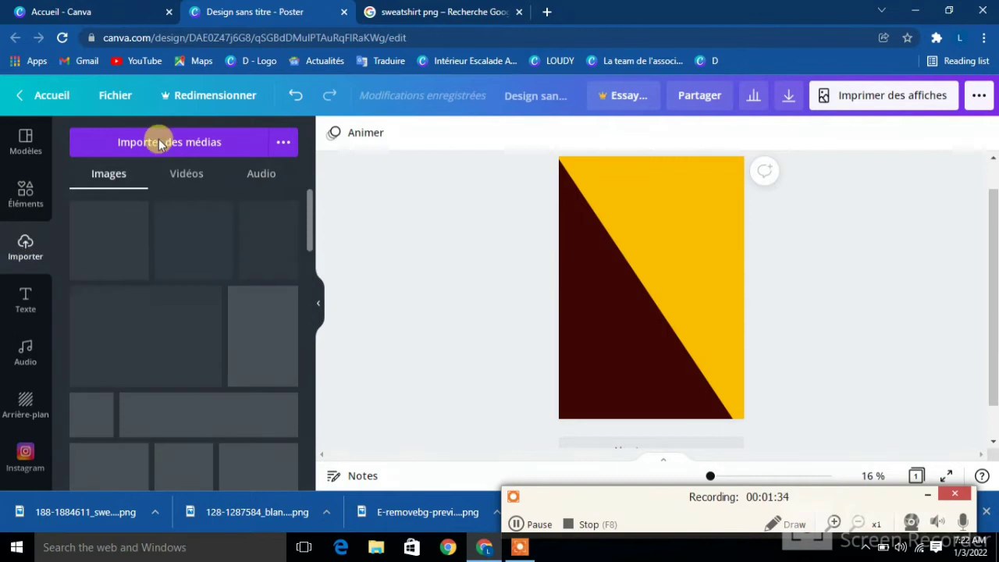
click(160, 145)
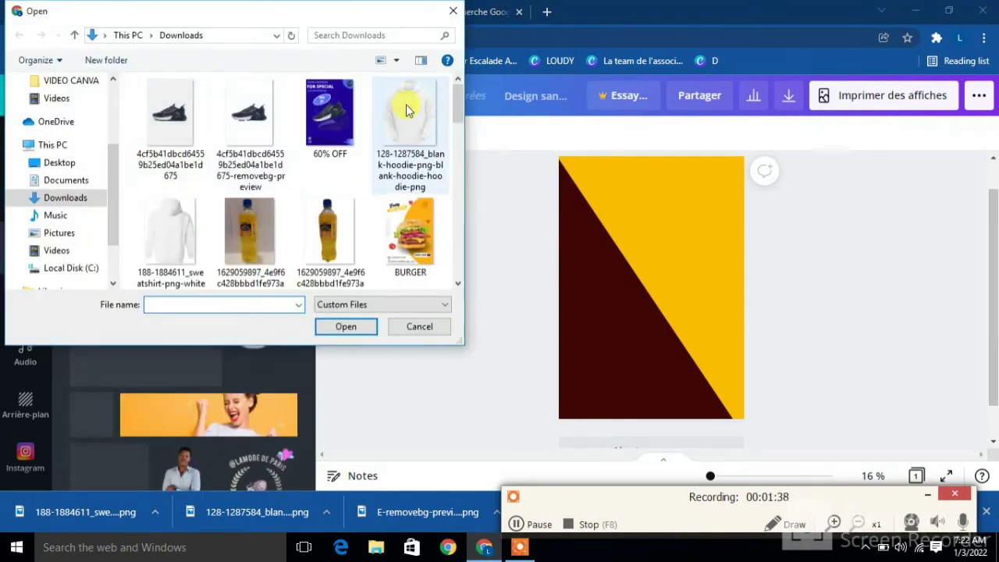
click(408, 108)
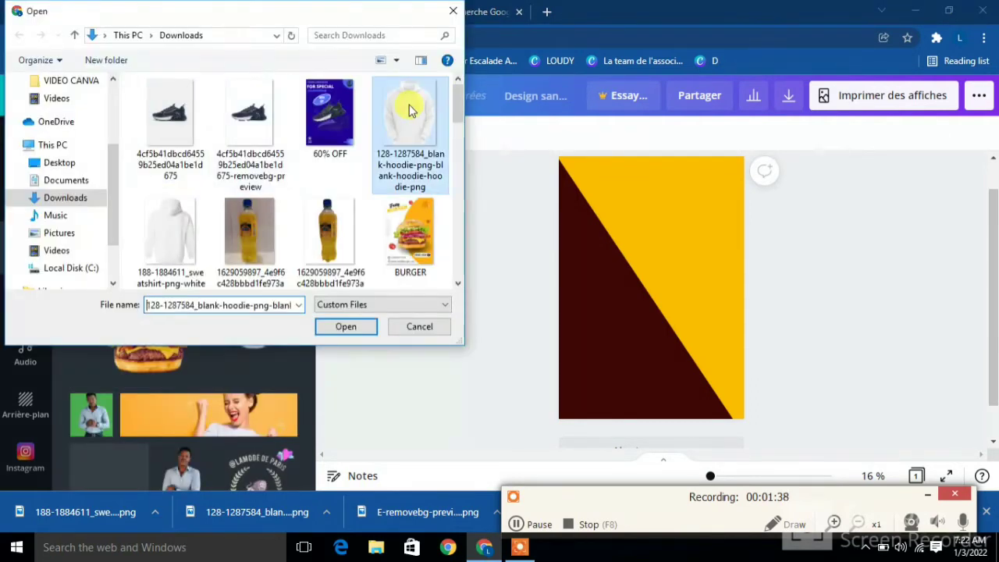
click(346, 326)
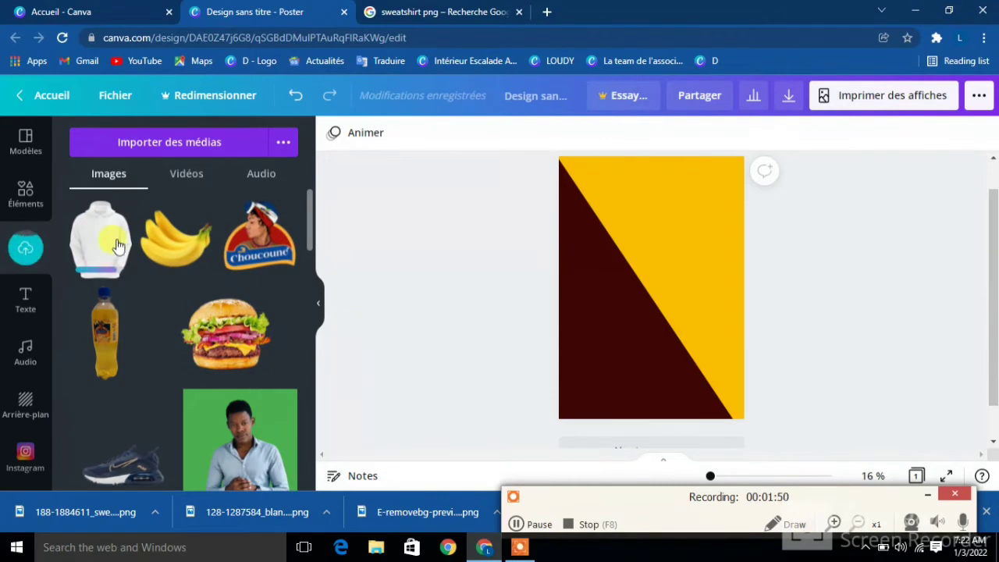
click(153, 145)
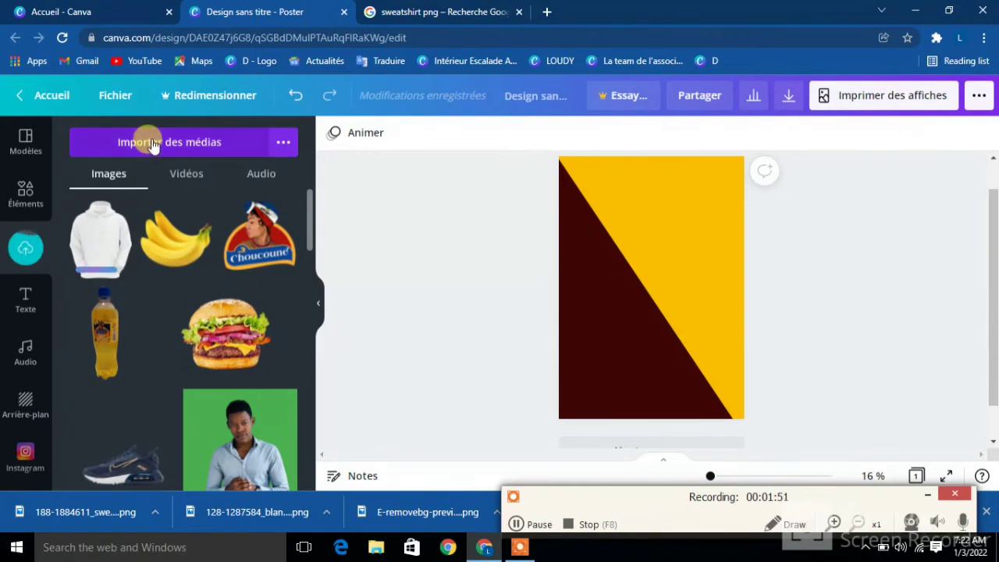
click(173, 246)
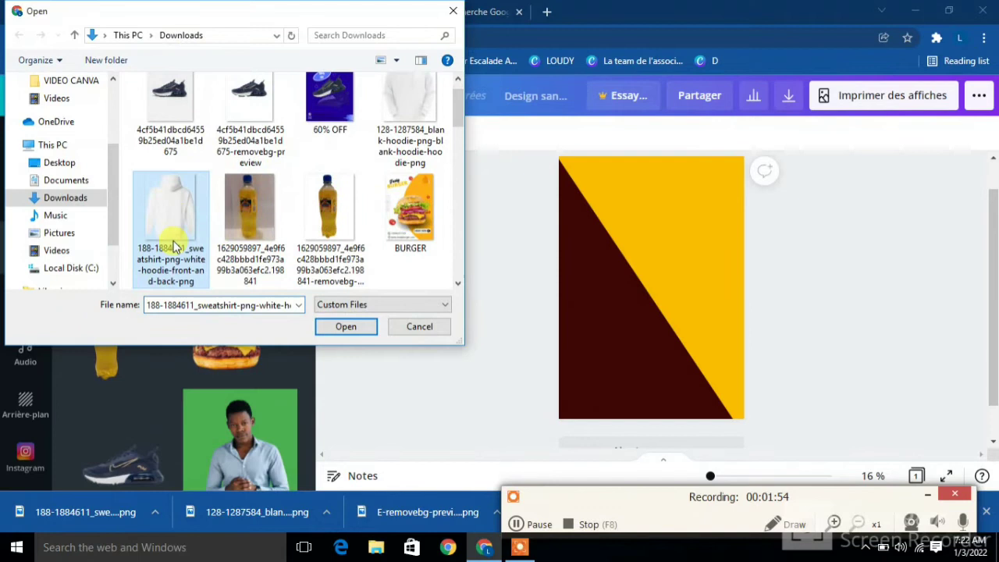
click(340, 328)
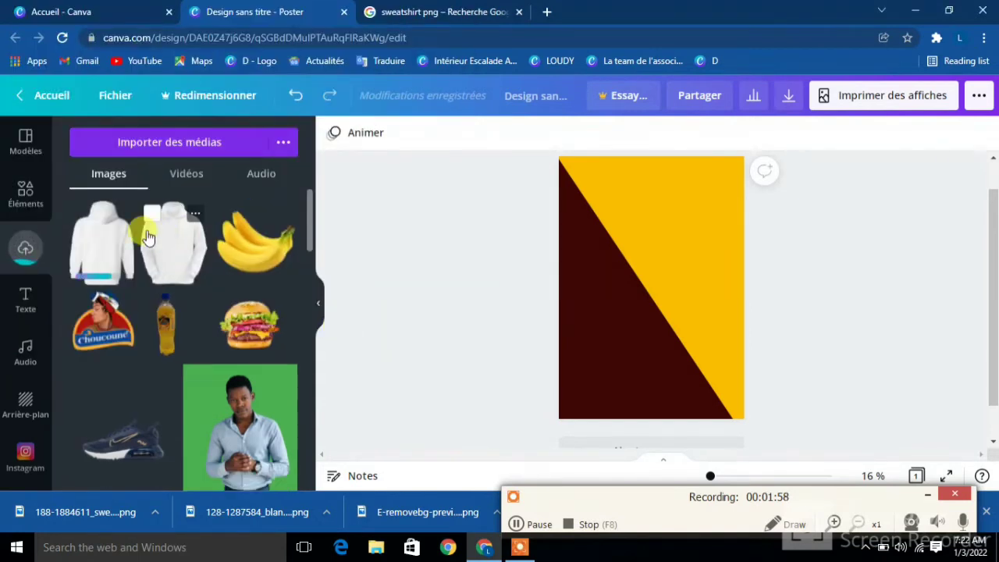
Step: Add the front-view hoodie to the poster, shrink it slightly and place it above centre, slightly toward the maroon side
click(180, 248)
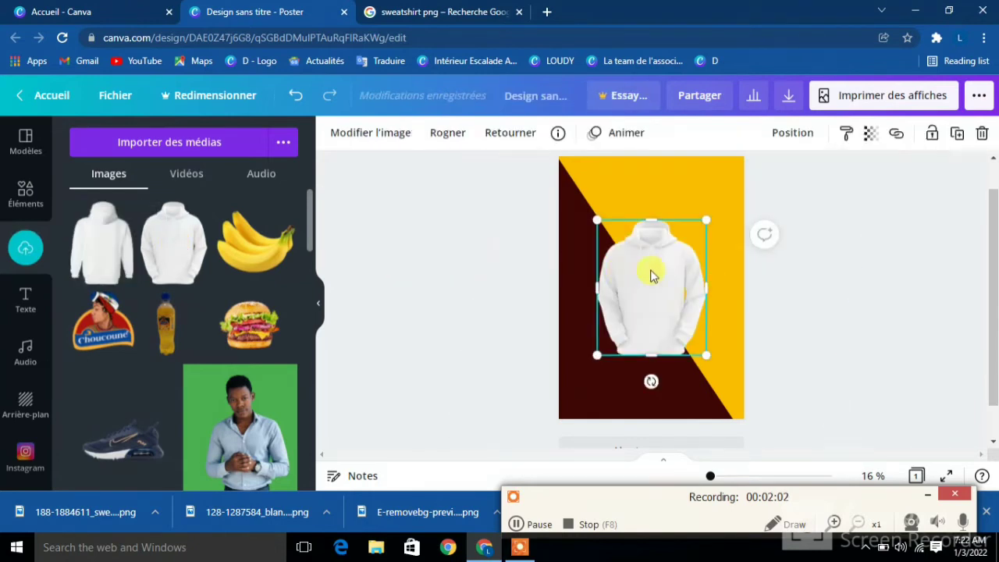
drag(651, 265, 646, 244)
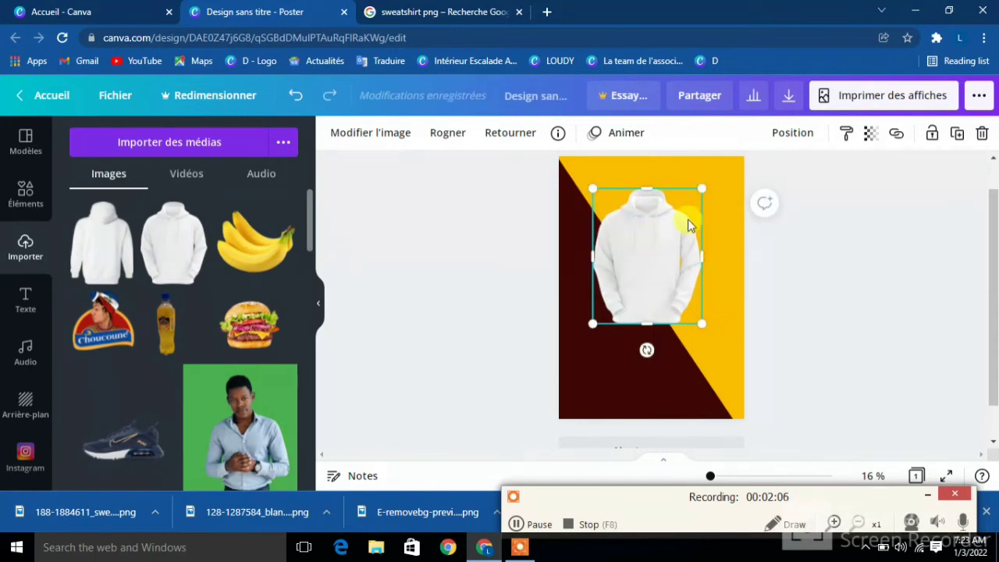
drag(701, 194, 692, 198)
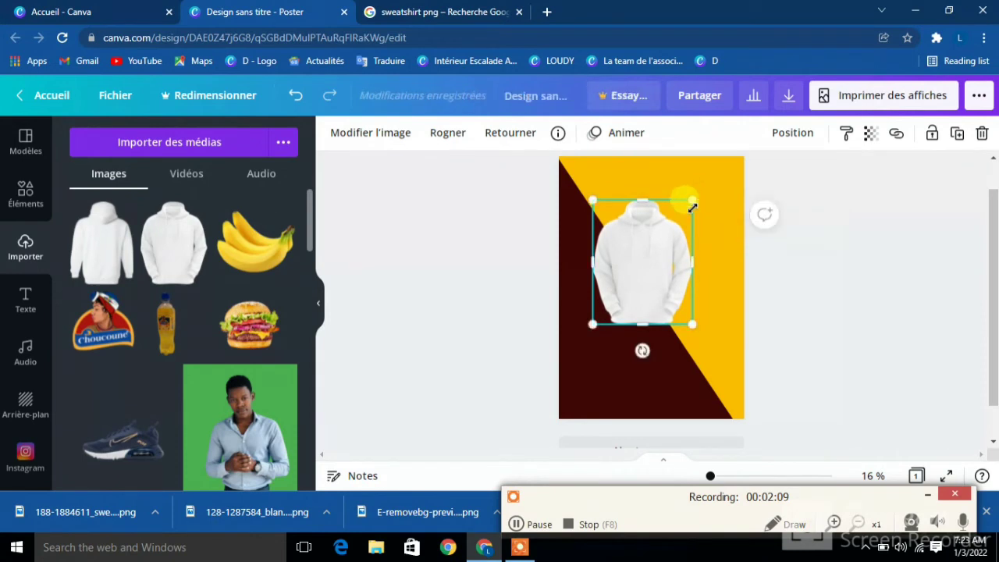
mouse_move(630, 273)
mouse_down()
mouse_move(621, 263)
mouse_move(623, 275)
mouse_up()
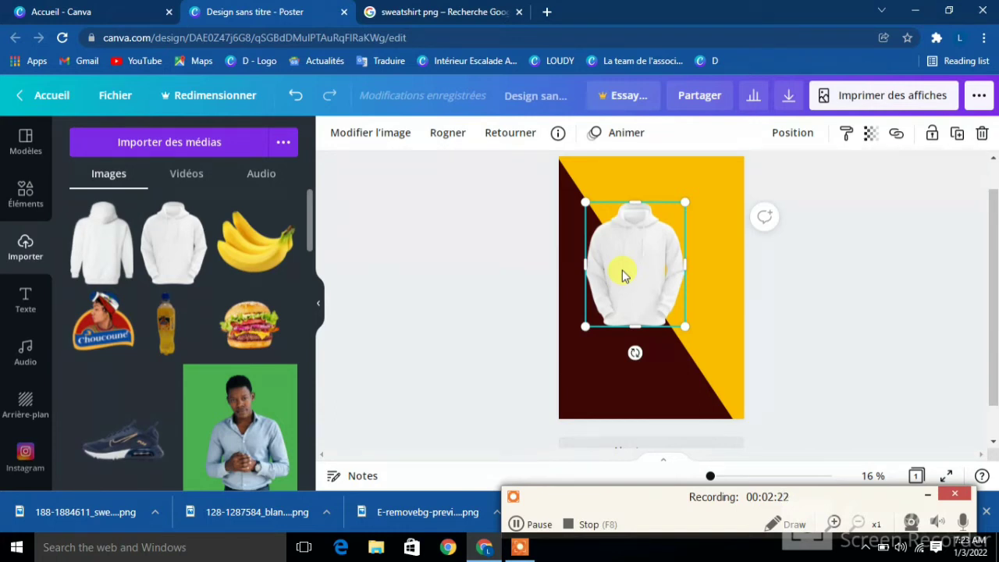
Step: Add the back-view hoodie overlapping the front-view one at its lower right, and shift both hoodies slightly up and left
click(110, 249)
drag(673, 321, 695, 334)
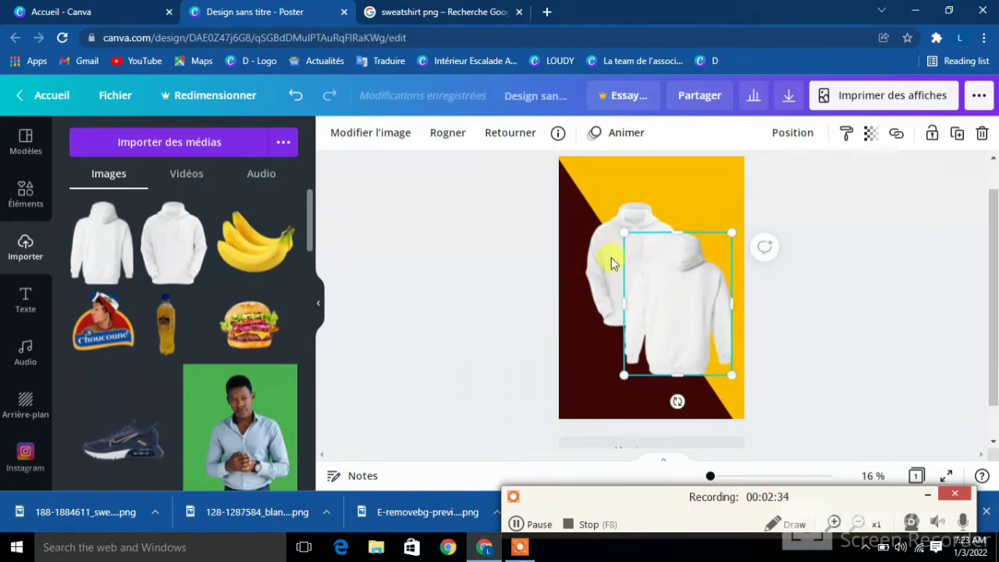
drag(598, 275, 586, 256)
mouse_move(698, 328)
mouse_down()
mouse_move(688, 305)
mouse_move(687, 315)
mouse_up()
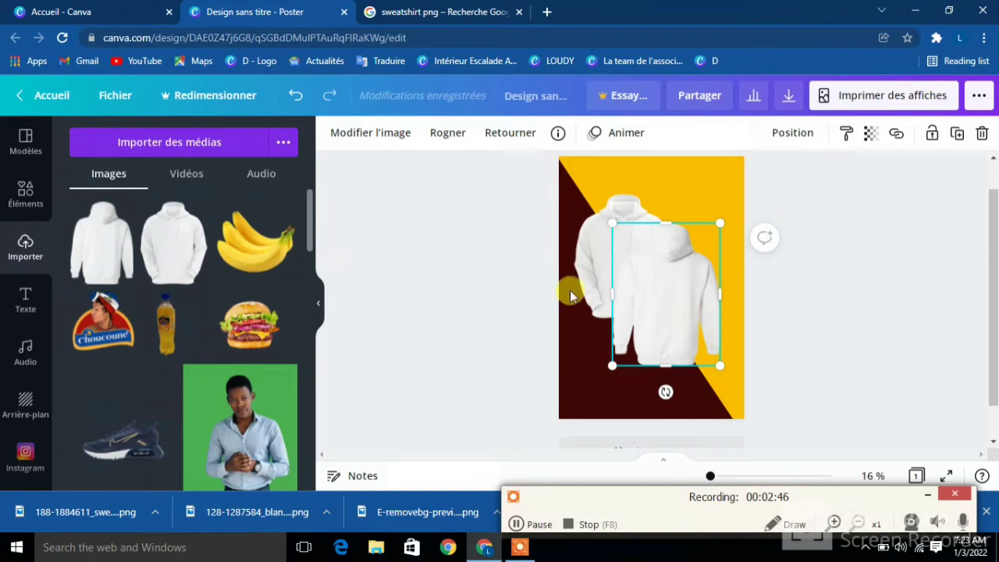
Step: Add a filled circle shape, shrink it and place it beside the back-view hoodie's lower right corner near the page edge
click(25, 193)
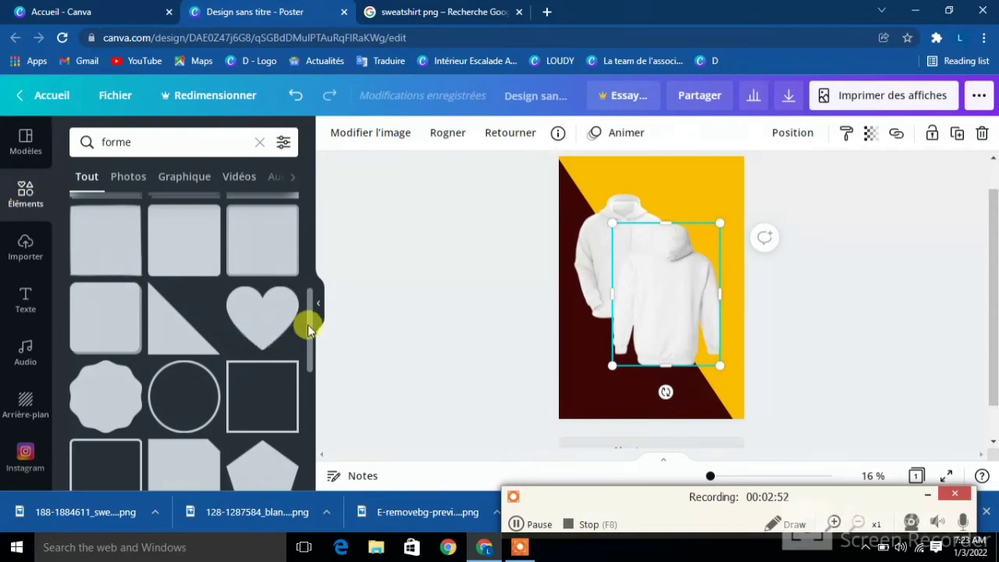
scroll(310, 341, down, 1)
drag(309, 341, 306, 287)
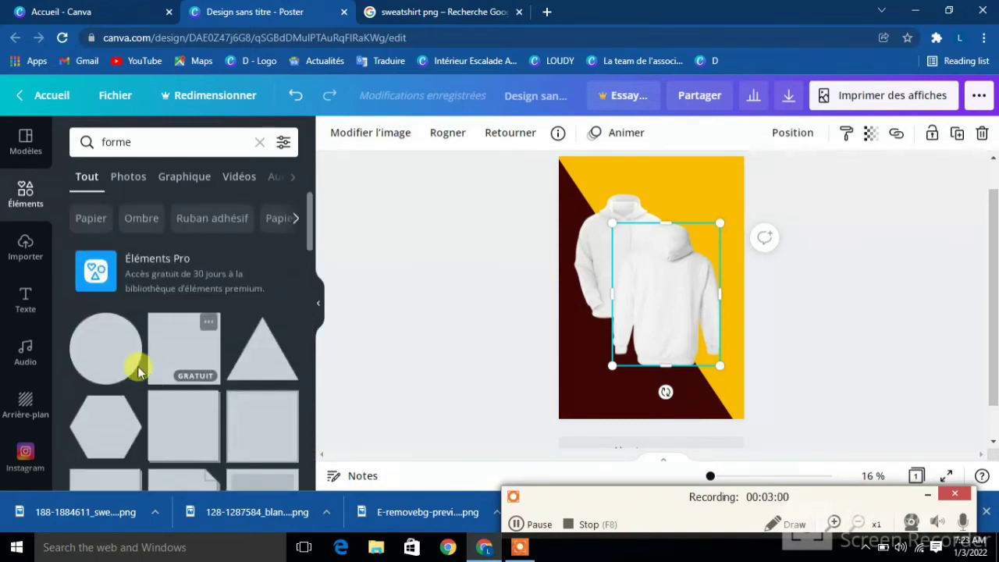
click(97, 341)
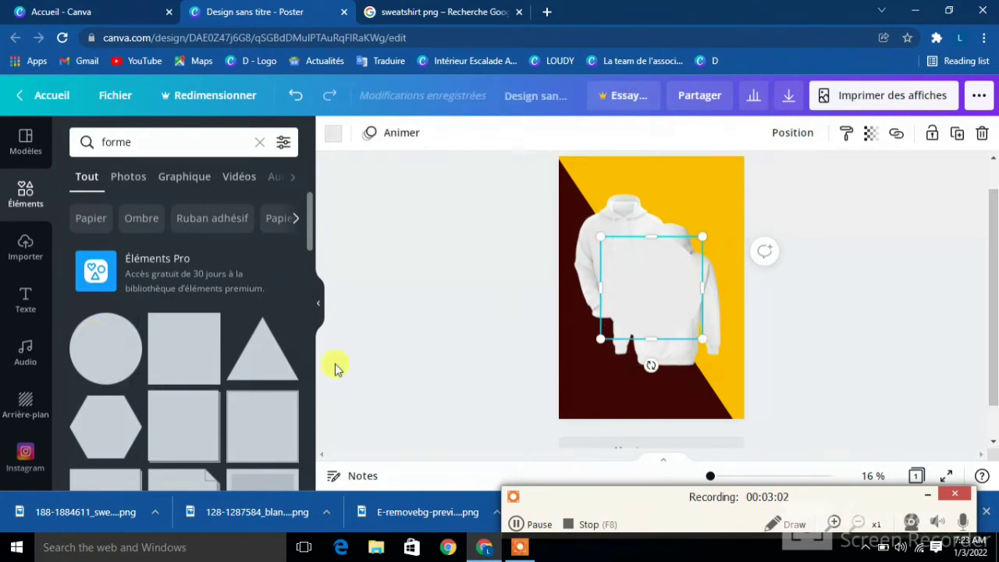
drag(664, 291, 729, 372)
drag(745, 316, 695, 367)
drag(675, 400, 719, 365)
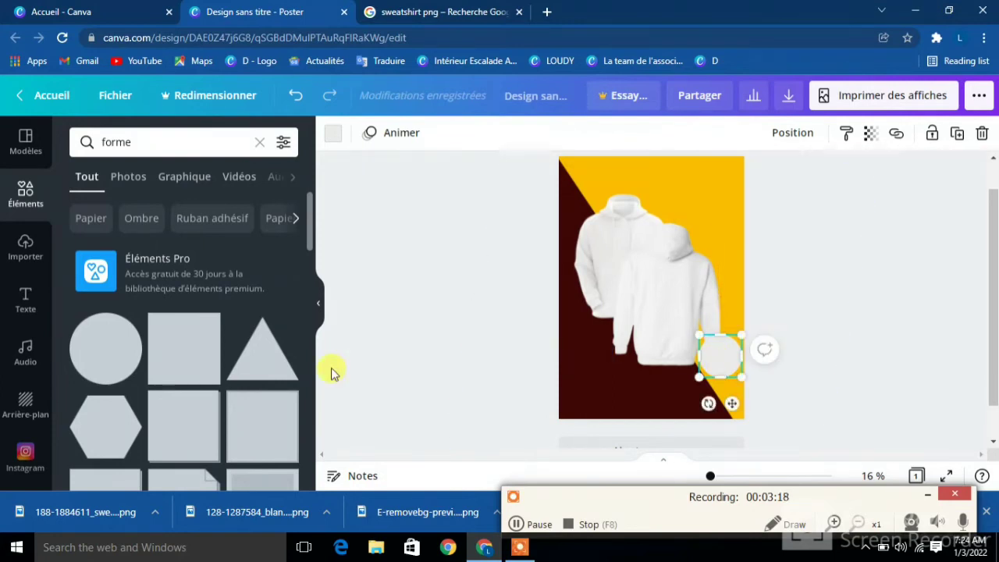
Step: Add a circle outline shape, shrink it and fit it around the small filled circle
drag(307, 217, 308, 300)
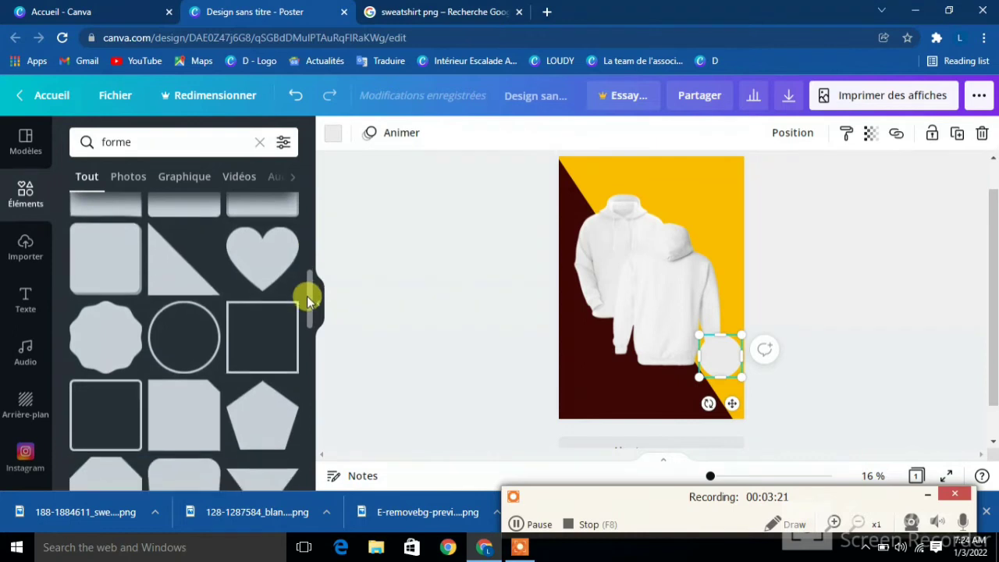
click(183, 323)
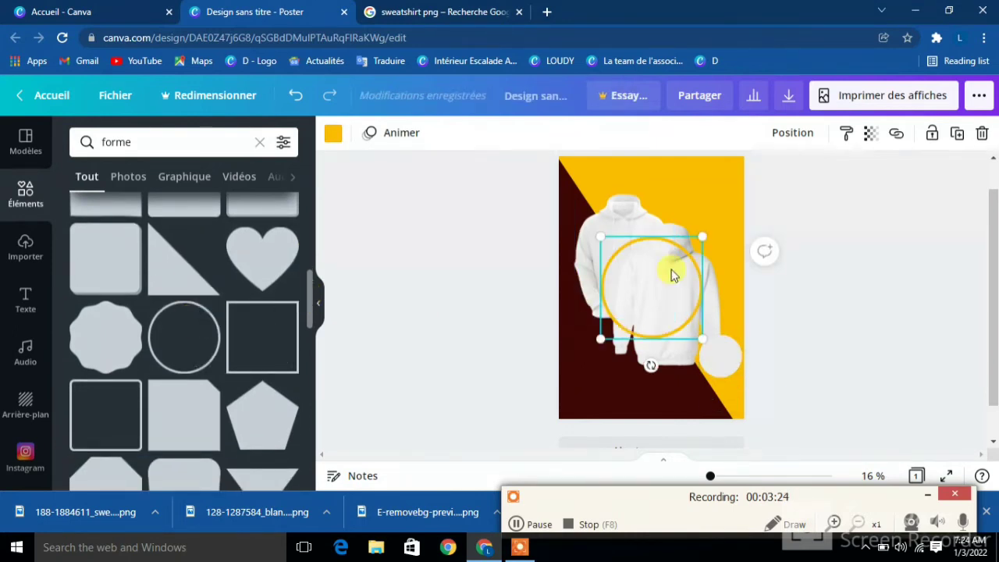
drag(697, 234, 706, 365)
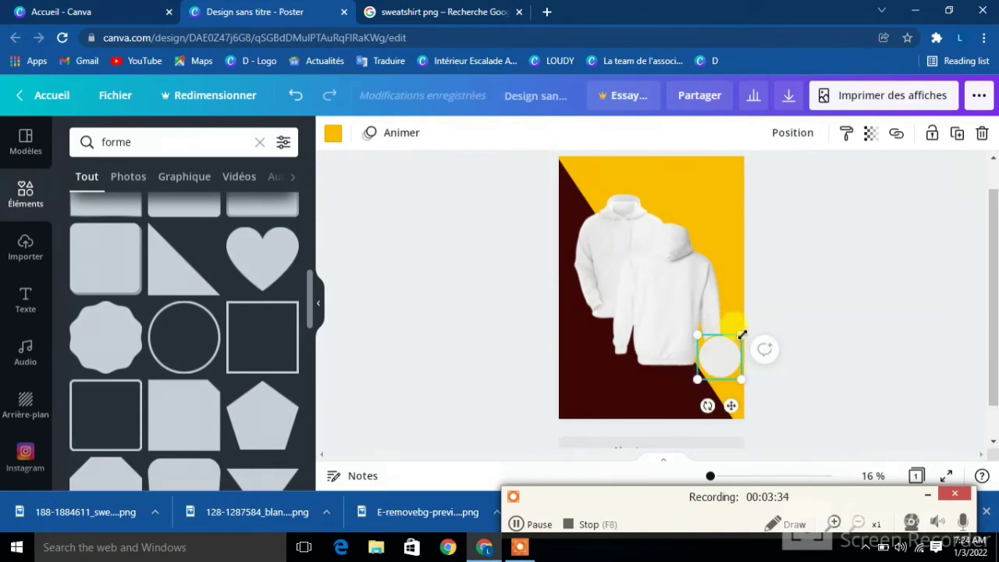
drag(740, 337, 740, 338)
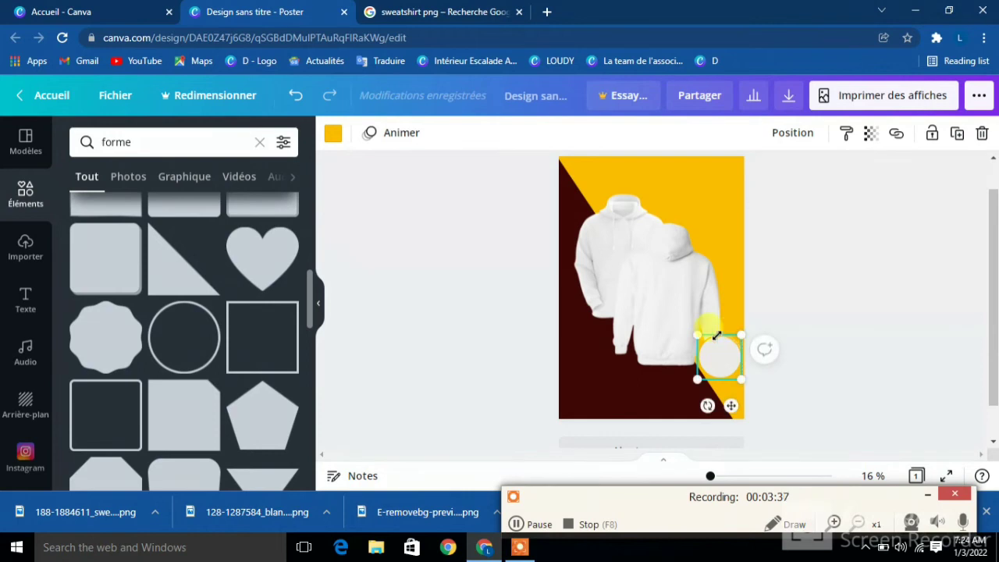
Step: Recolour the circle outline with the document's maroon and deselect it
click(333, 135)
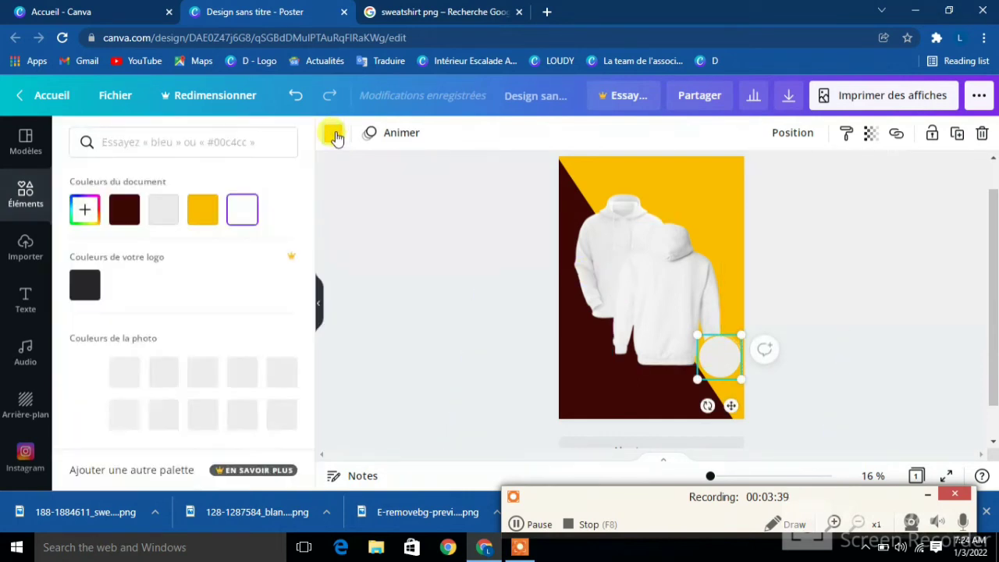
click(125, 207)
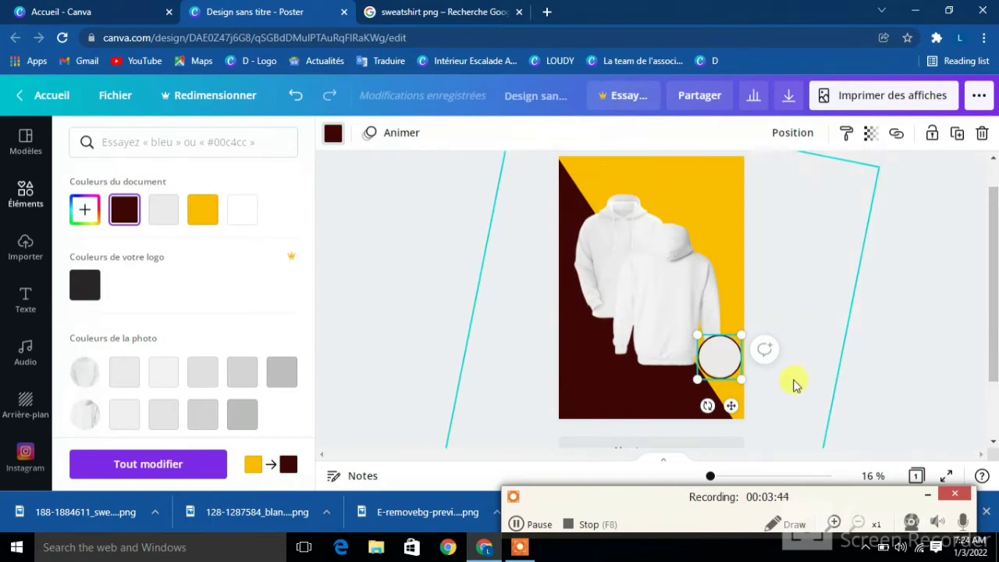
click(841, 382)
click(831, 381)
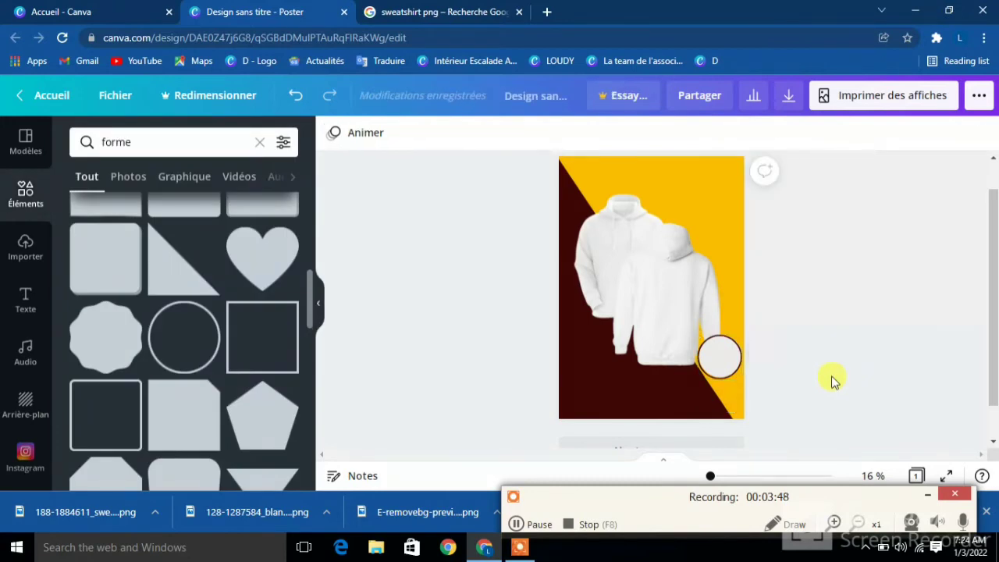
Step: Move the maroon circle outline off the filled circle toward the lower left, and recolour the filled circle maroon
drag(711, 363, 691, 372)
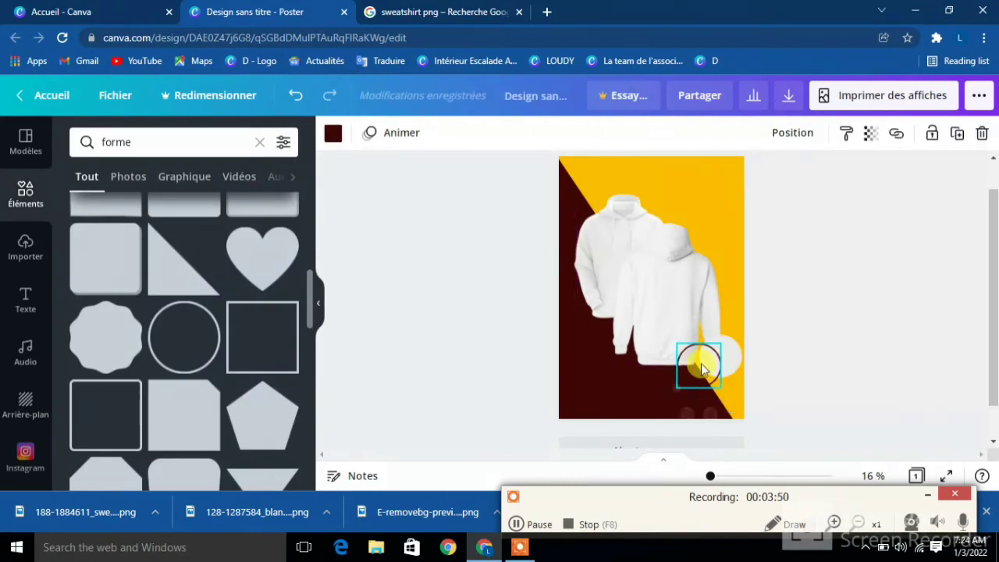
click(738, 360)
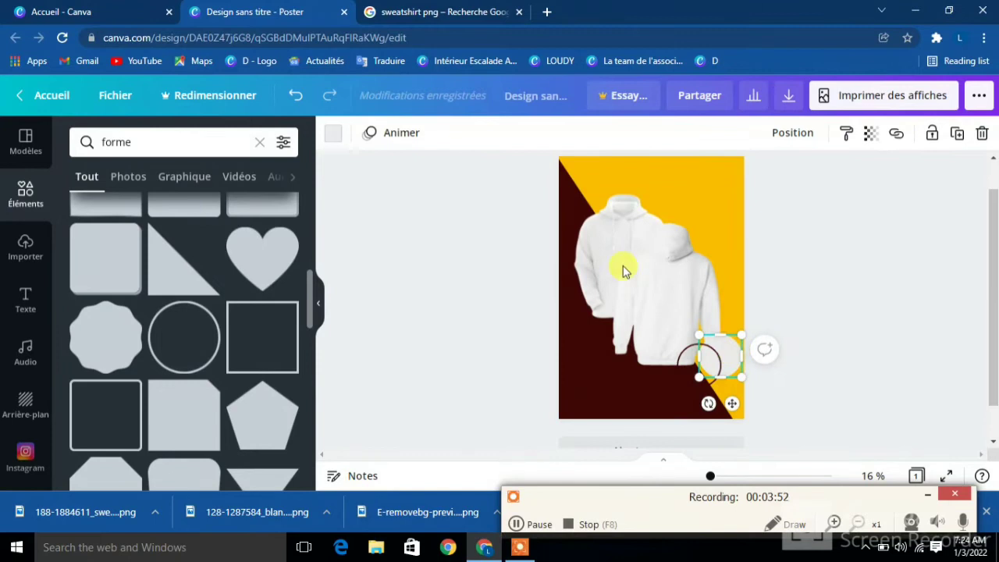
click(334, 133)
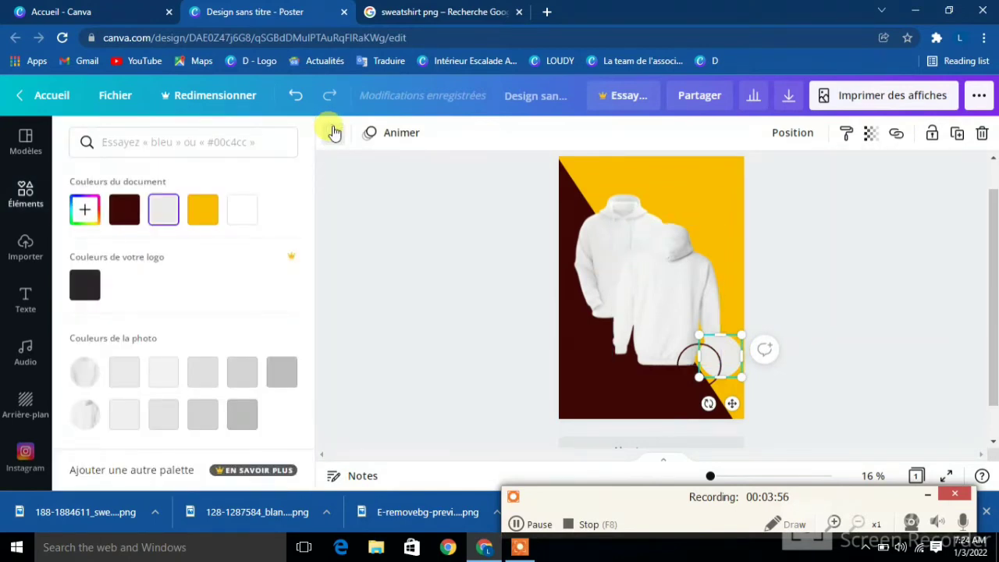
click(202, 209)
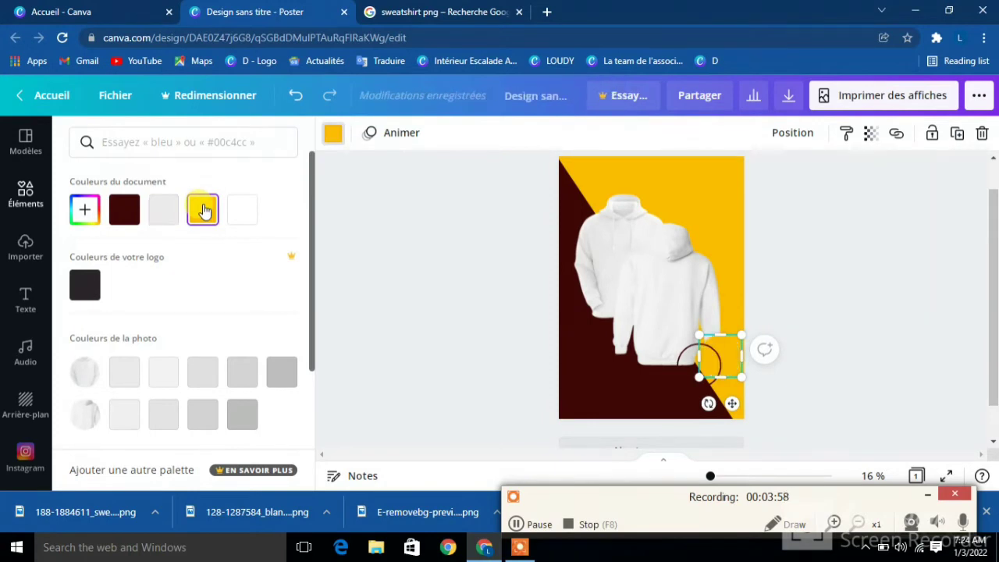
click(124, 213)
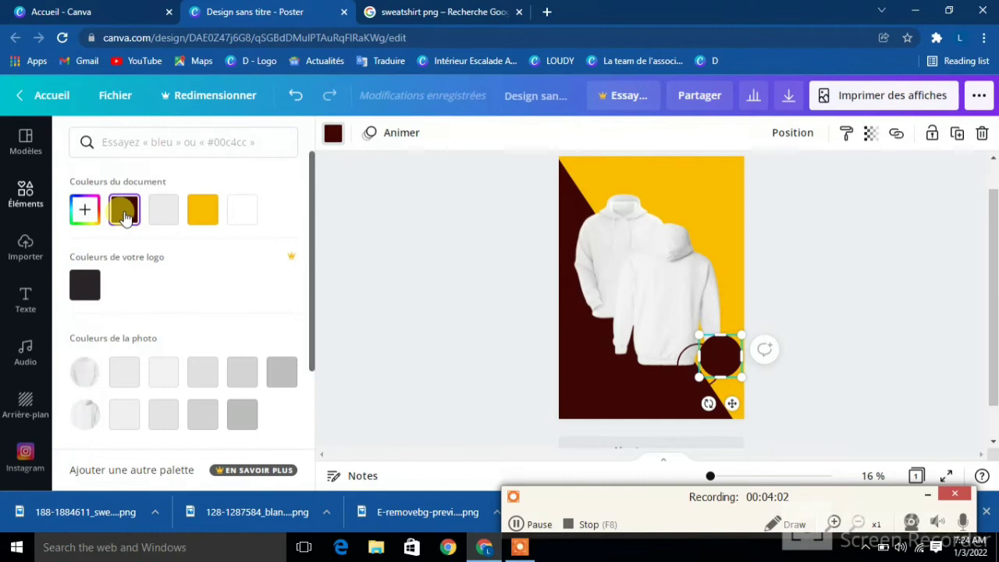
Step: Recolour the circle outline yellow and move it away from the filled circle onto the maroon area below the back-view hoodie
click(679, 381)
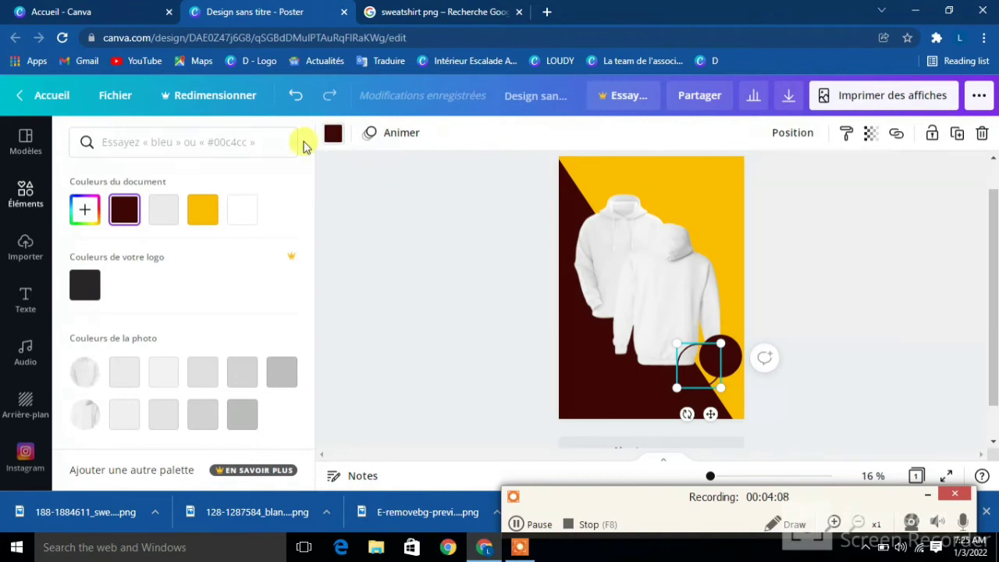
click(204, 211)
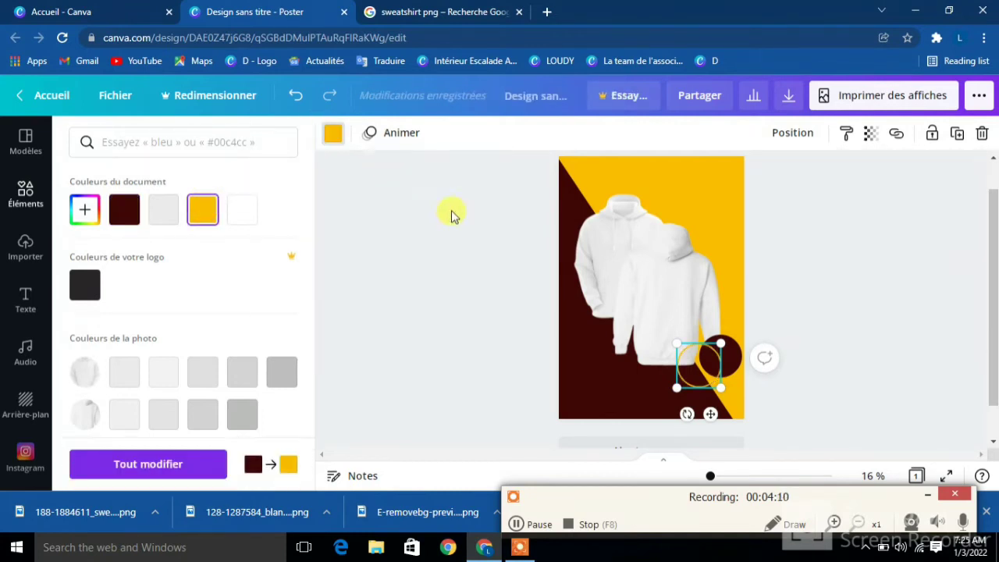
drag(710, 380, 651, 386)
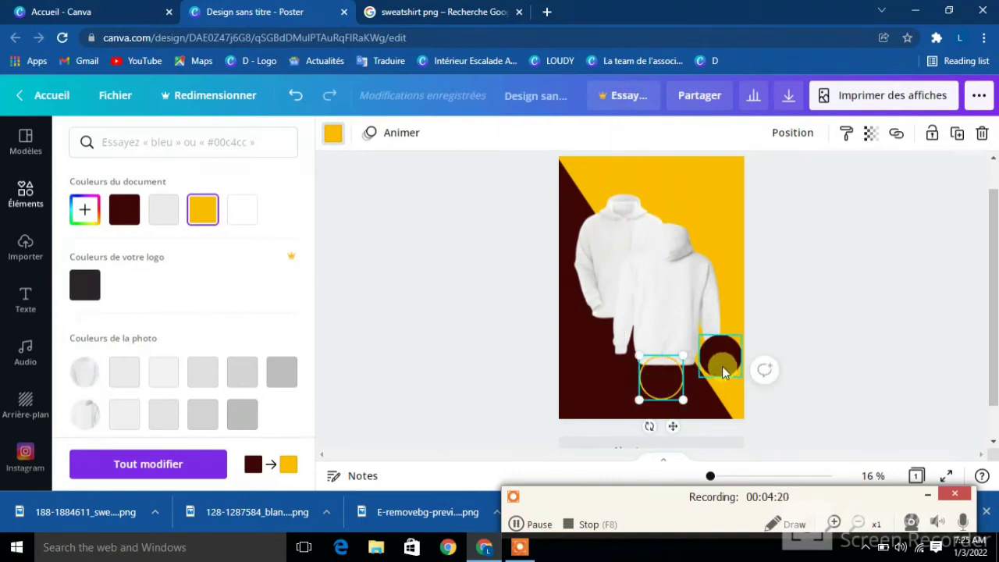
Step: Recolour the filled circle white and the circle outline maroon, fitting the outline around the white circle
click(717, 362)
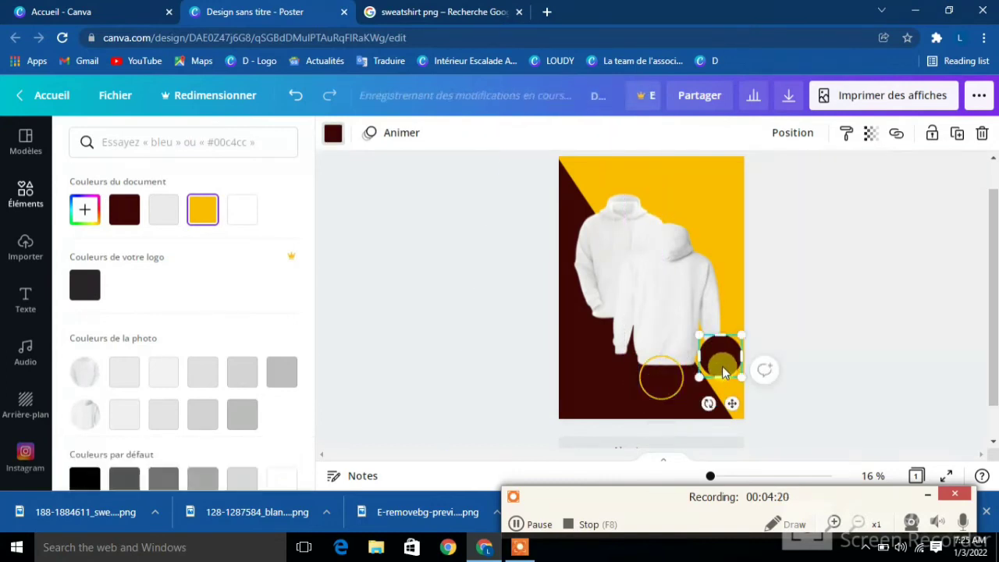
click(242, 211)
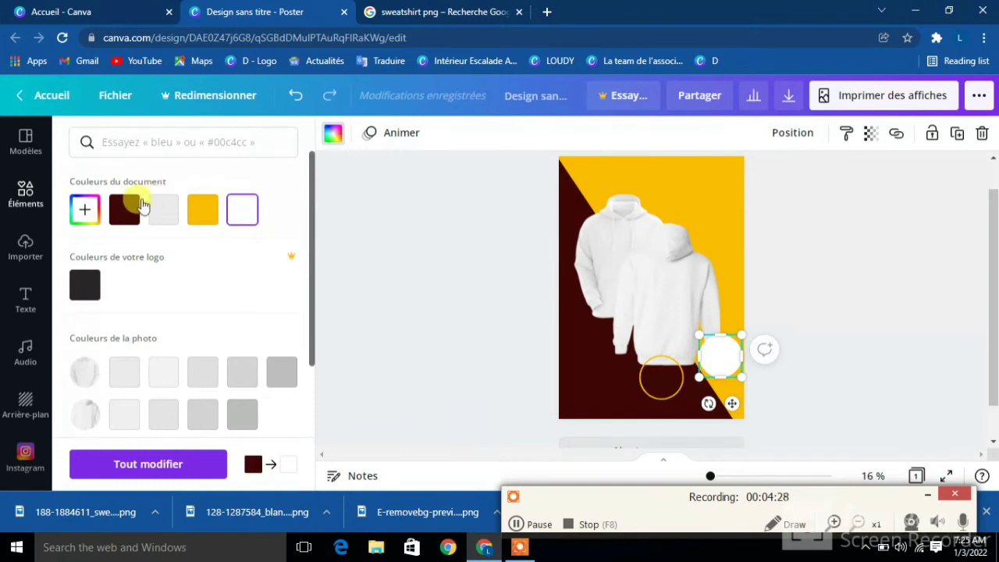
click(661, 376)
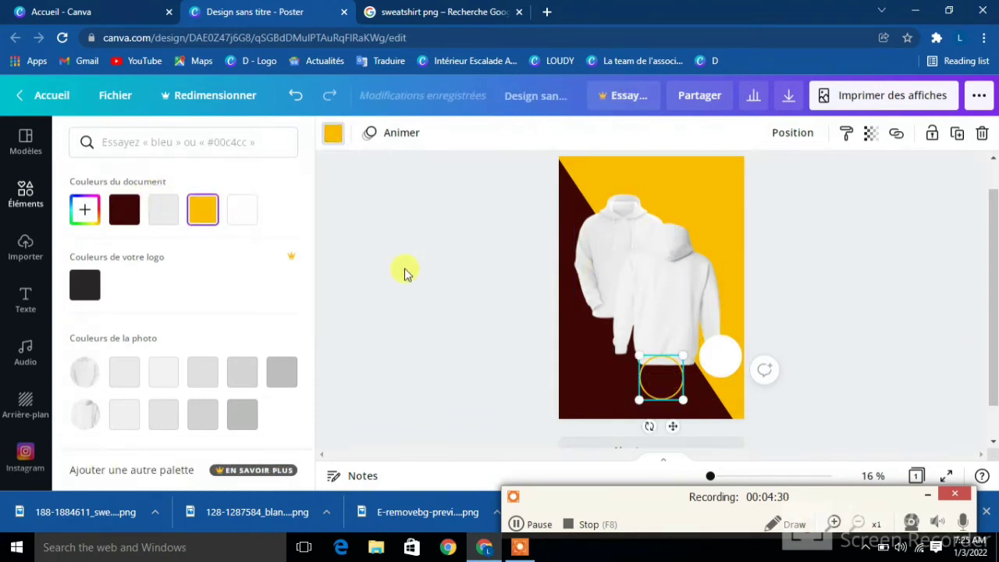
click(125, 208)
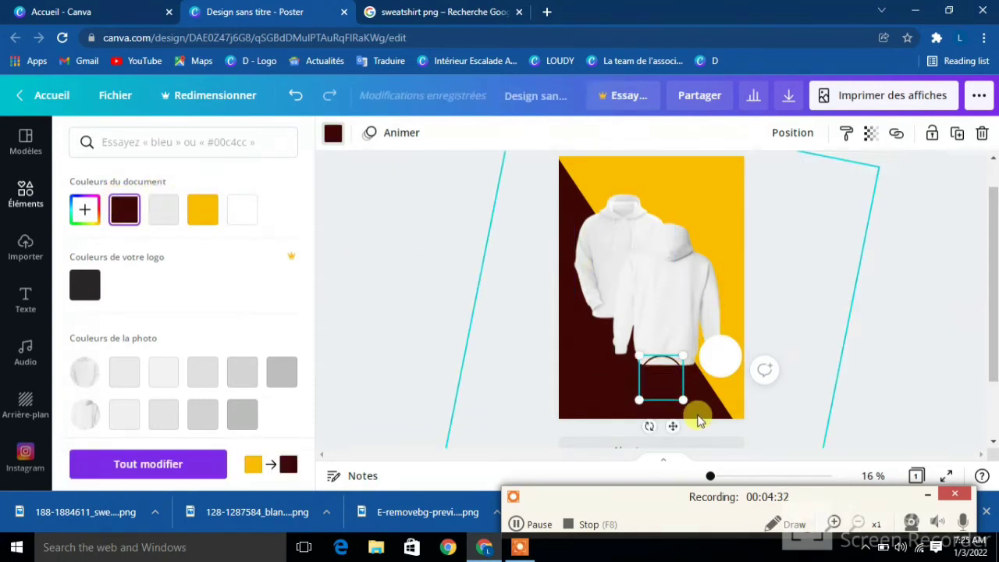
drag(657, 383, 714, 357)
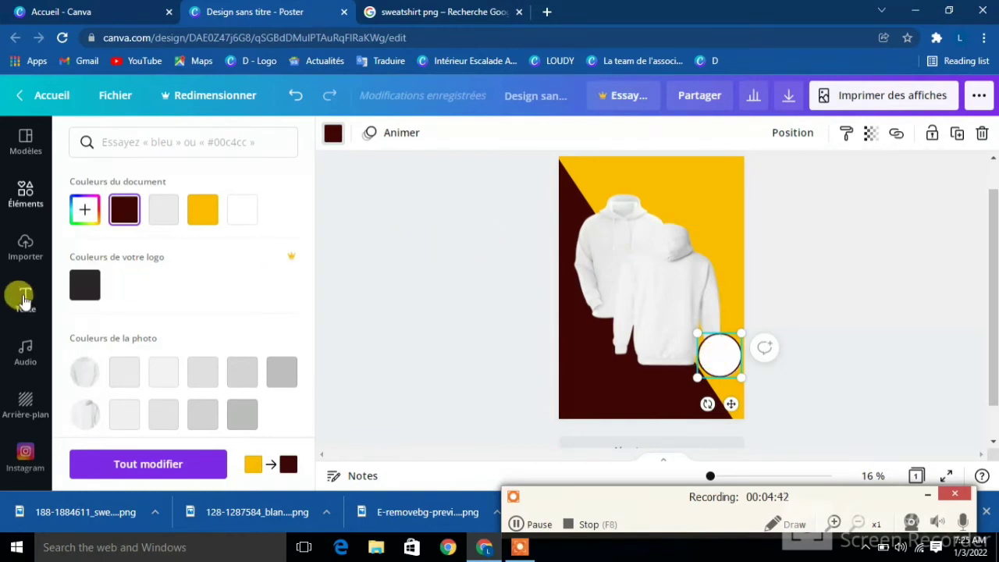
Step: Add a heading to the poster reading "SWEAT SHIRT"
click(25, 300)
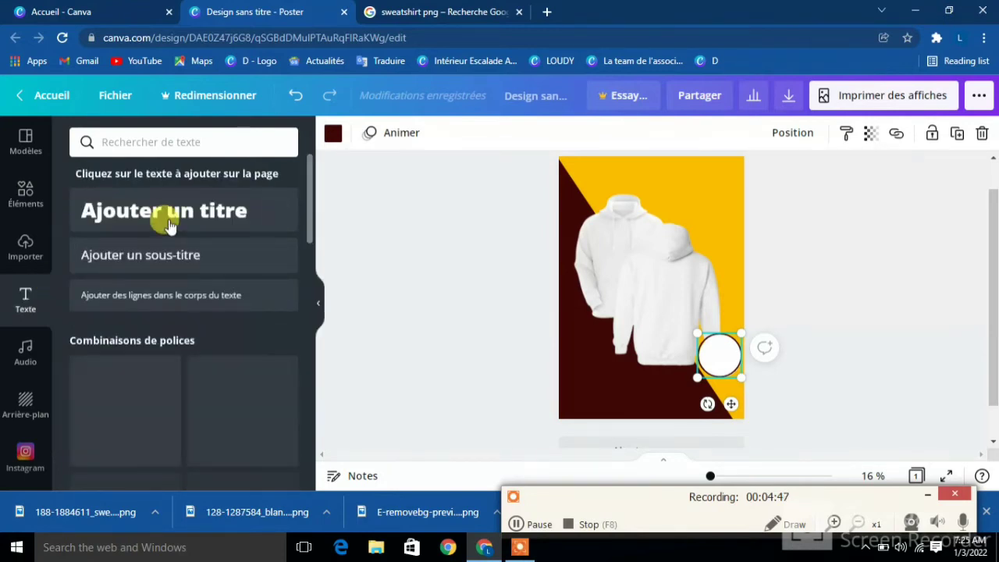
click(163, 212)
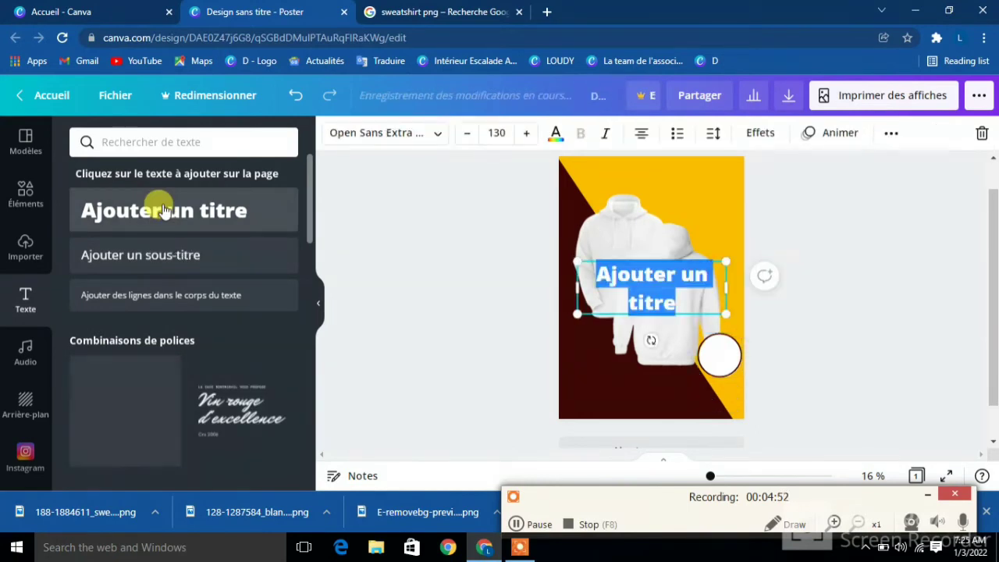
text(S)
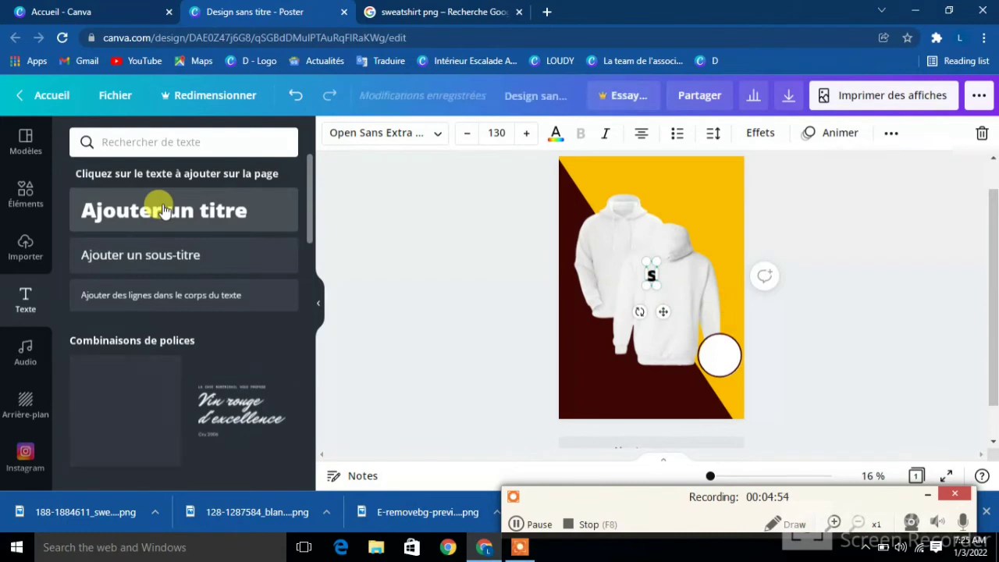
key(BackSpace)
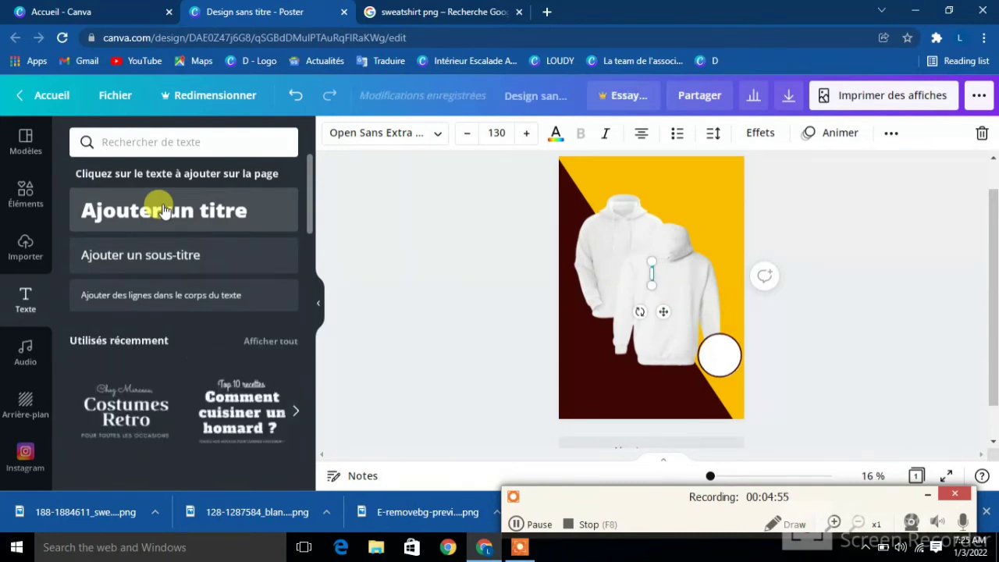
text(S)
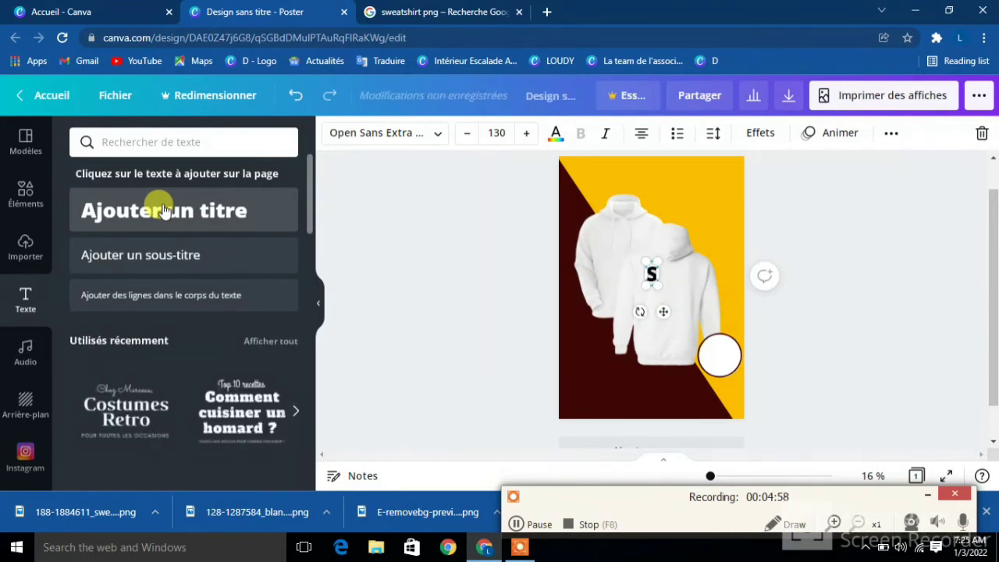
text(WEAT)
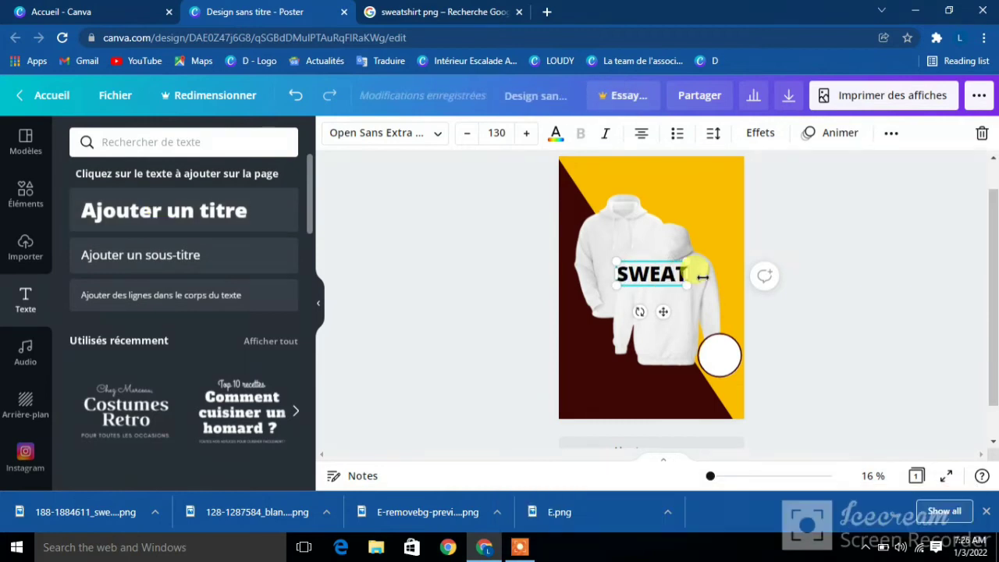
text( SH)
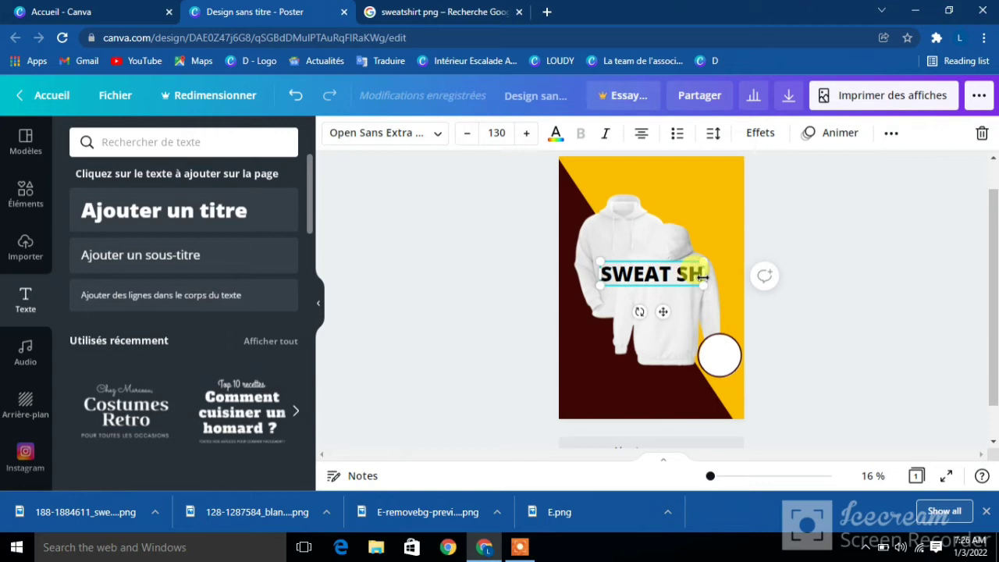
text(IRT)
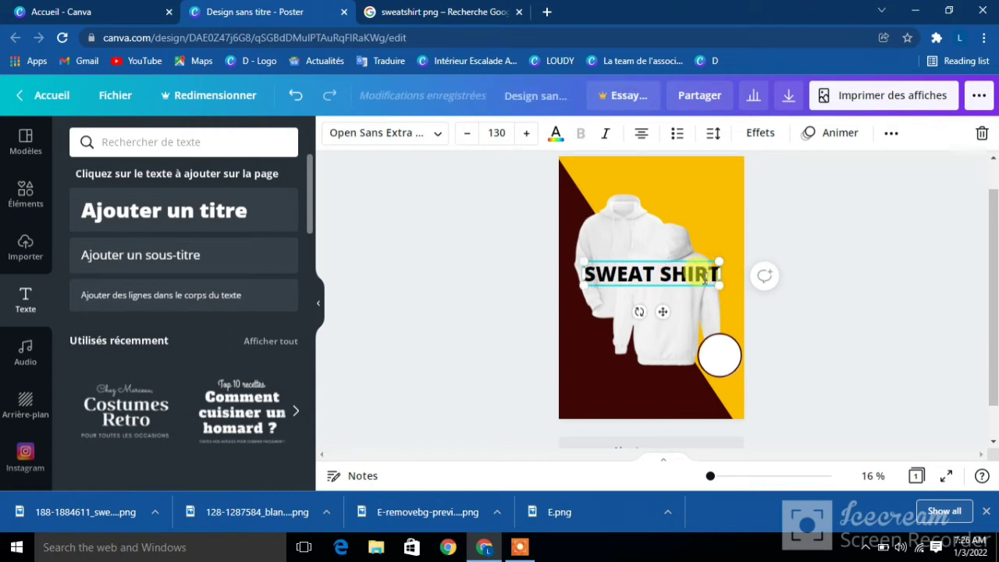
Step: Move the "SWEAT SHIRT" heading above the hoodies near the poster's top edge and colour it white
drag(662, 300, 664, 214)
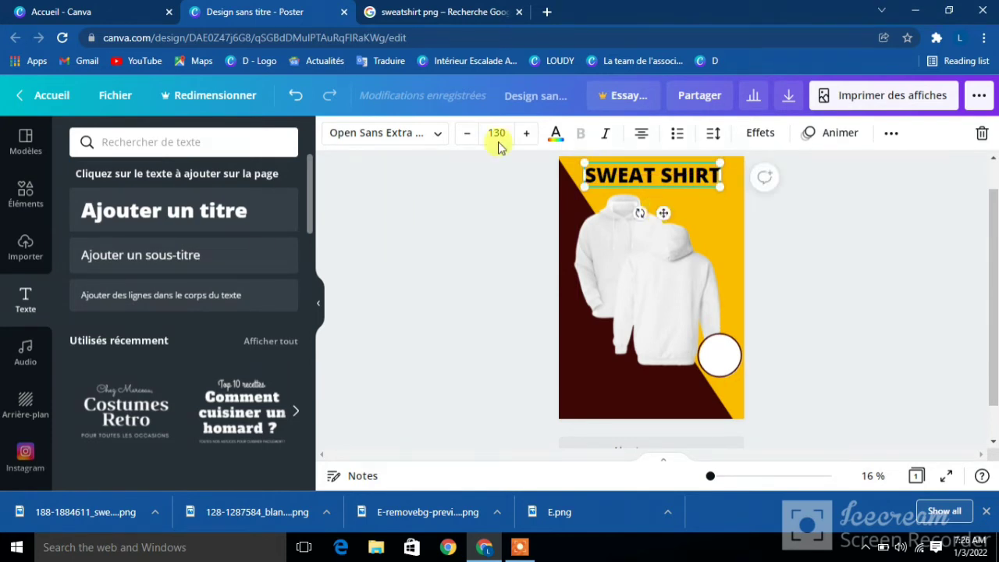
click(555, 134)
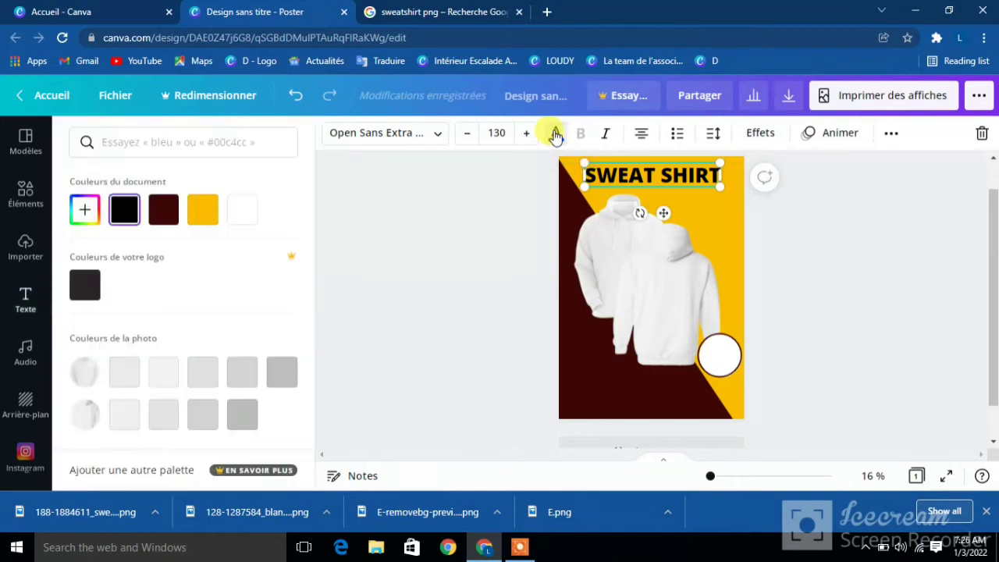
click(241, 209)
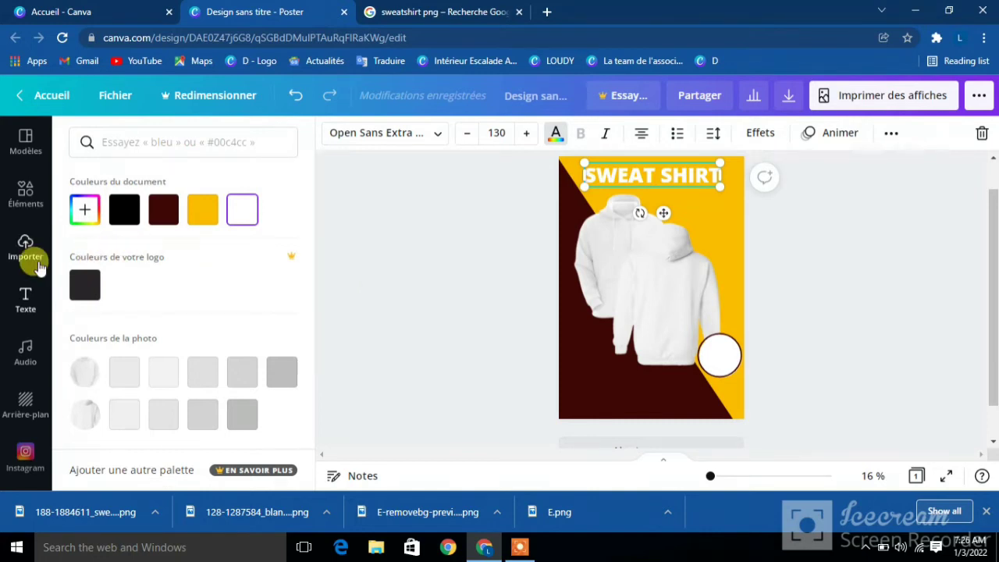
Step: Add a second heading to the poster reading "EGO STORE"
click(23, 296)
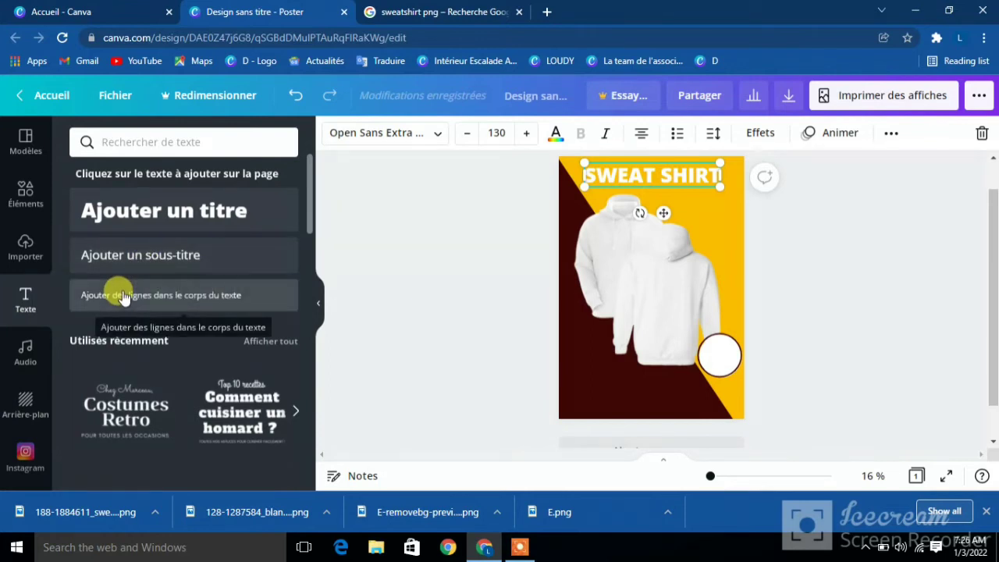
click(148, 207)
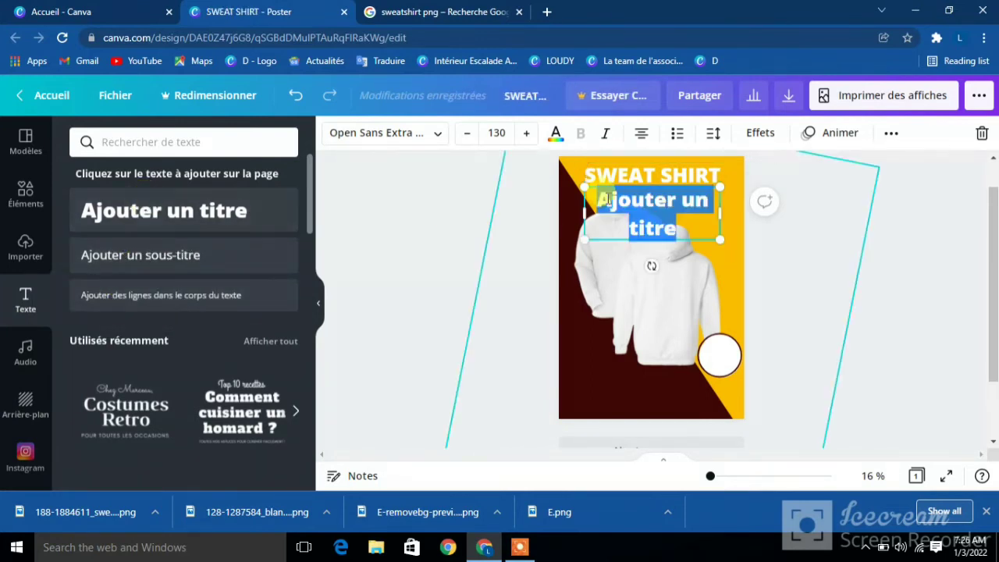
click(659, 224)
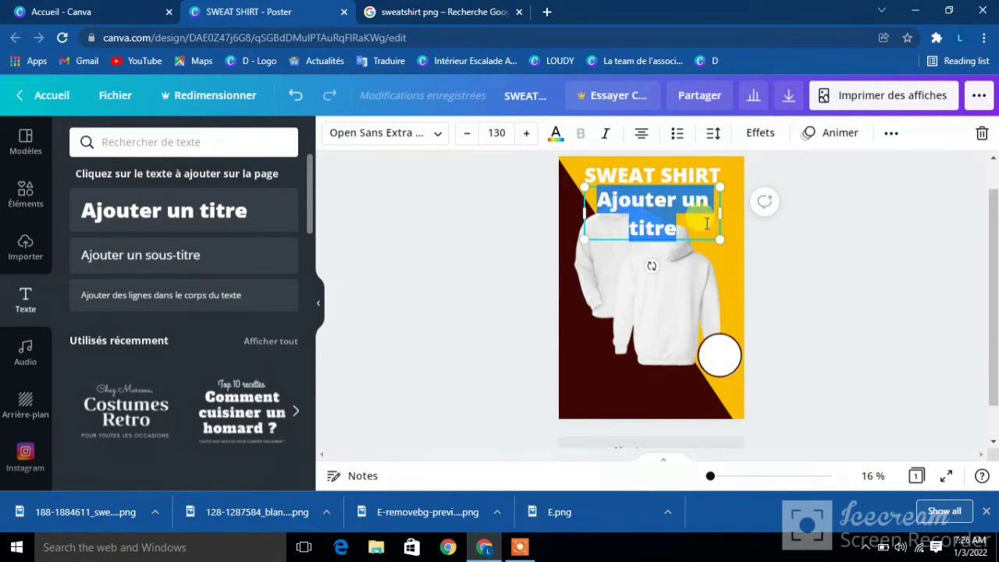
text(EGO)
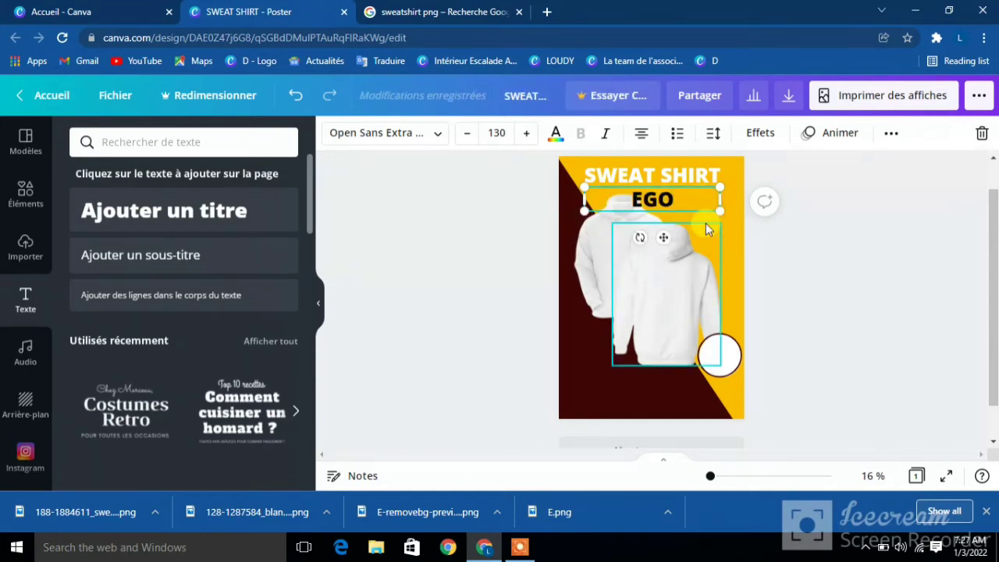
text( STORE)
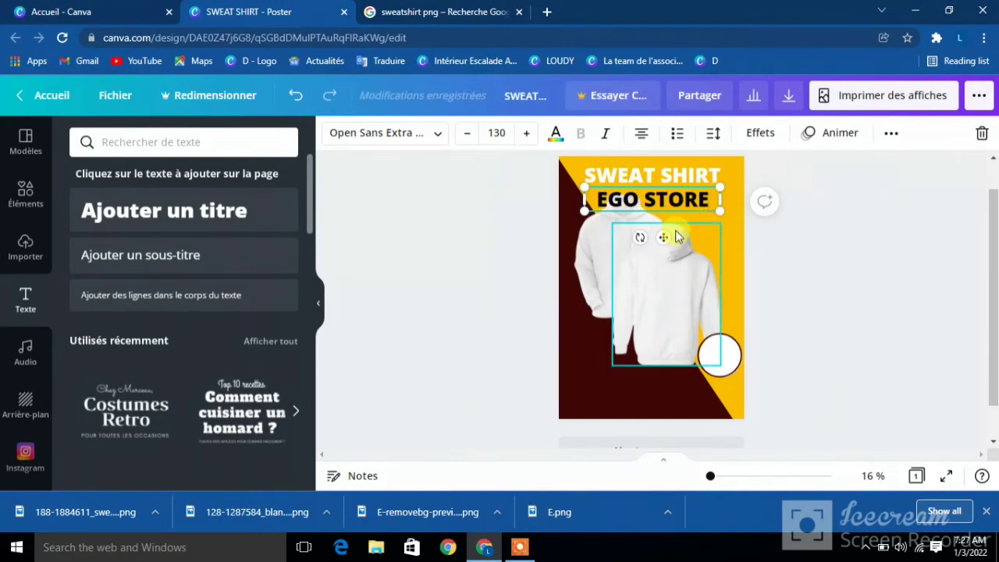
Step: Move the "EGO STORE" heading below the hoodies and shrink it to font size 108
drag(666, 237, 660, 419)
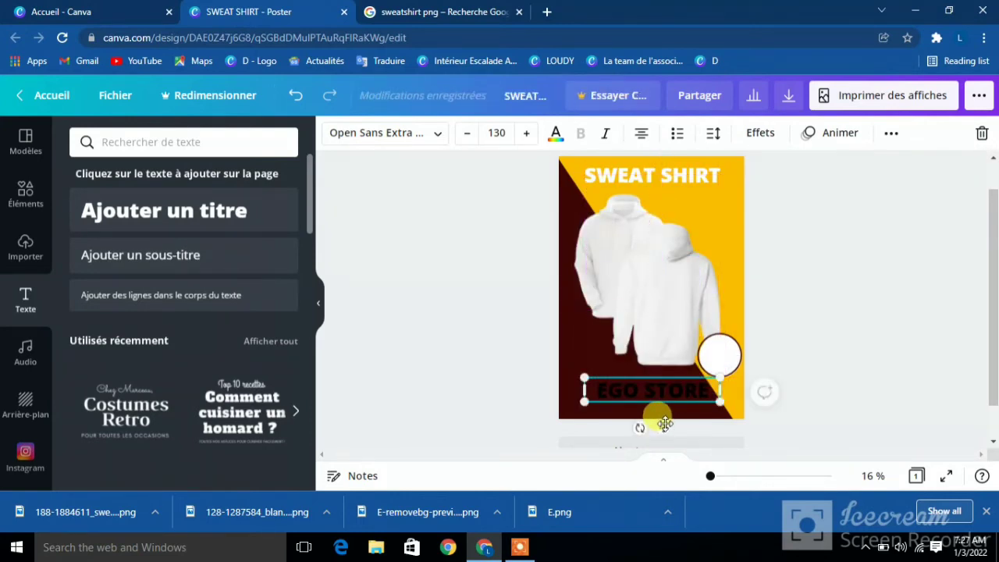
drag(714, 377, 697, 382)
mouse_move(656, 424)
mouse_down()
mouse_move(651, 410)
mouse_move(661, 418)
mouse_up()
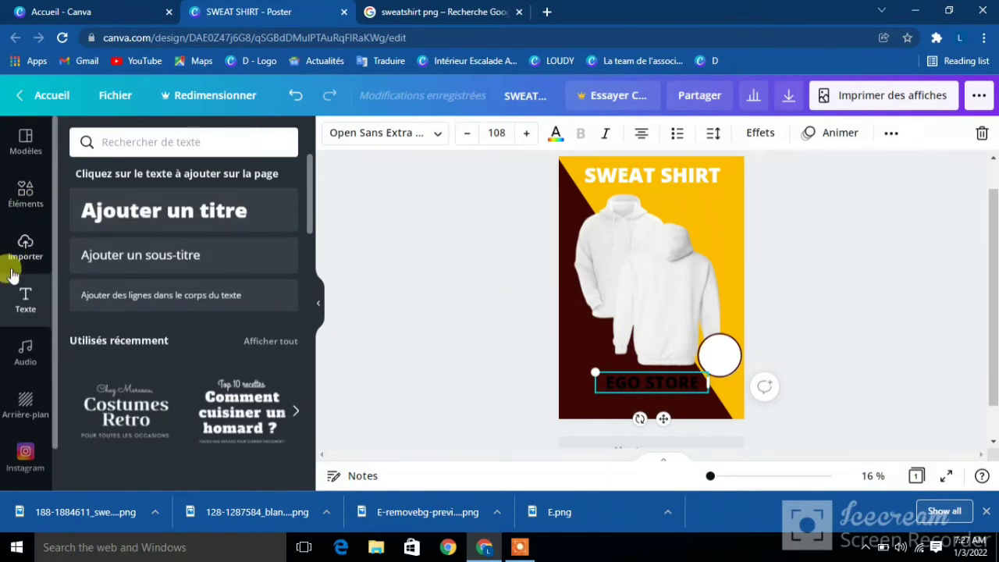
Step: Upload the logo image E-removebg-preview from the Downloads folder
click(25, 246)
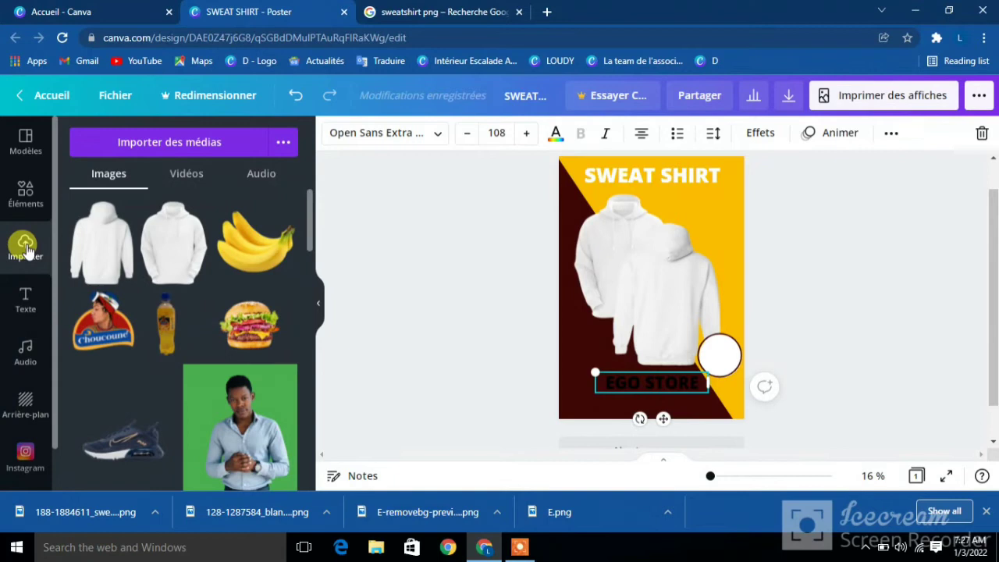
click(130, 144)
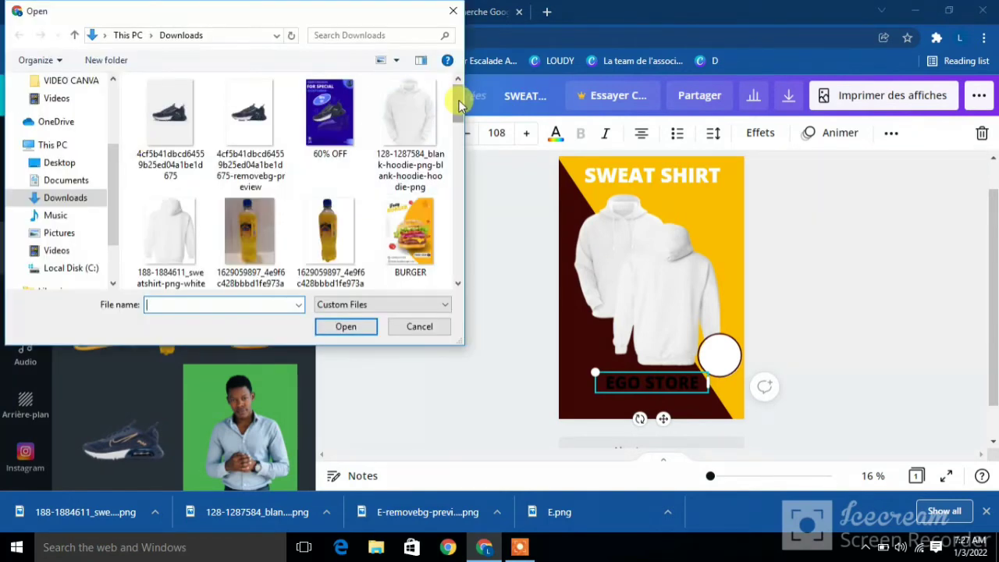
drag(459, 101, 457, 147)
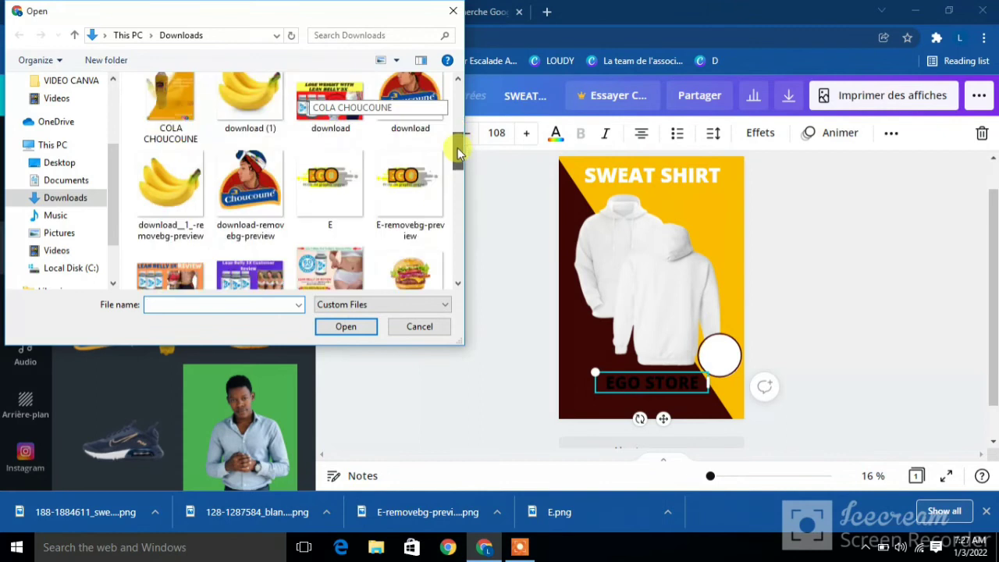
click(414, 193)
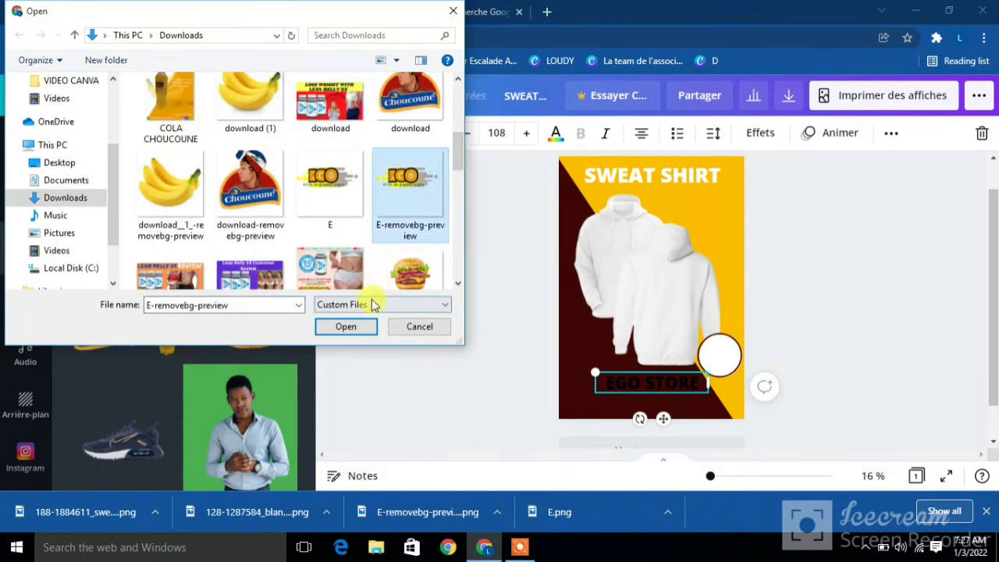
click(346, 328)
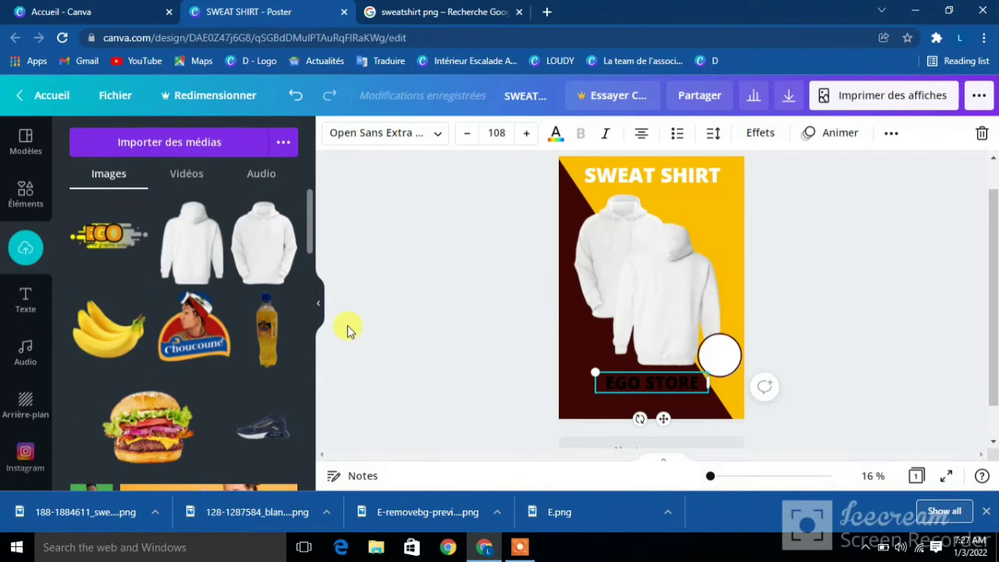
Step: Add the EGO logo to the poster, shrink it and place it under the right end of the "SWEAT SHIRT" heading
click(113, 234)
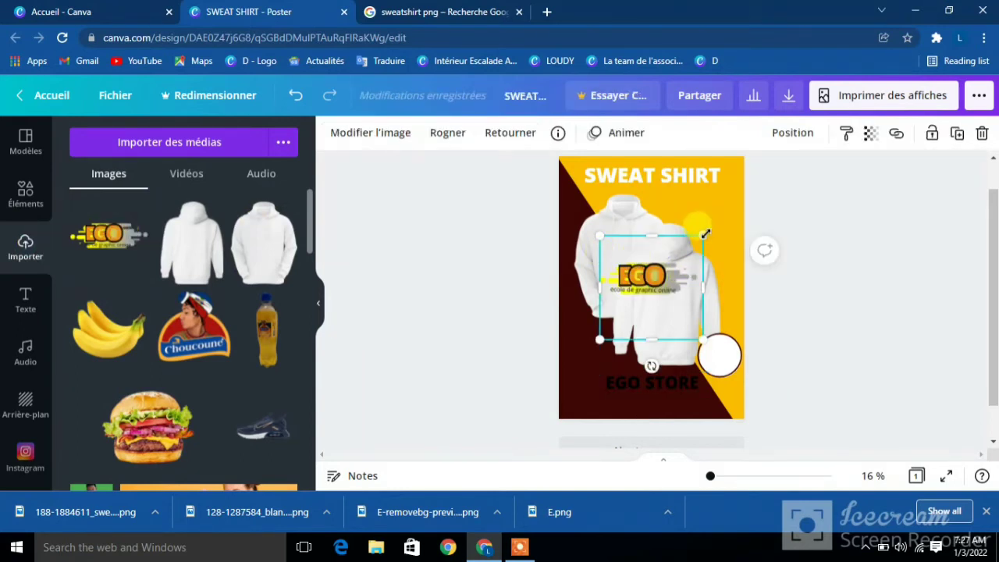
drag(693, 238, 683, 256)
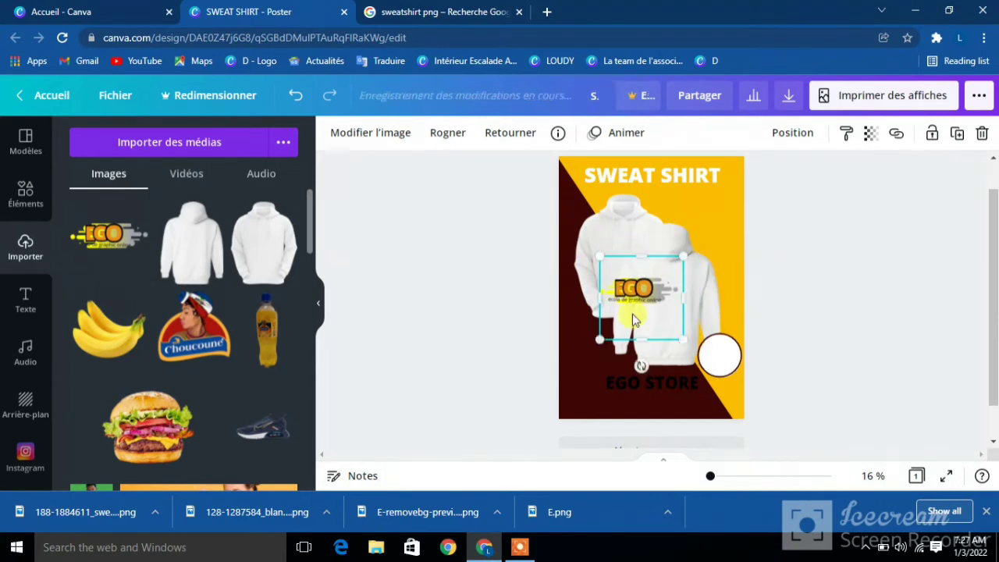
drag(632, 312, 695, 219)
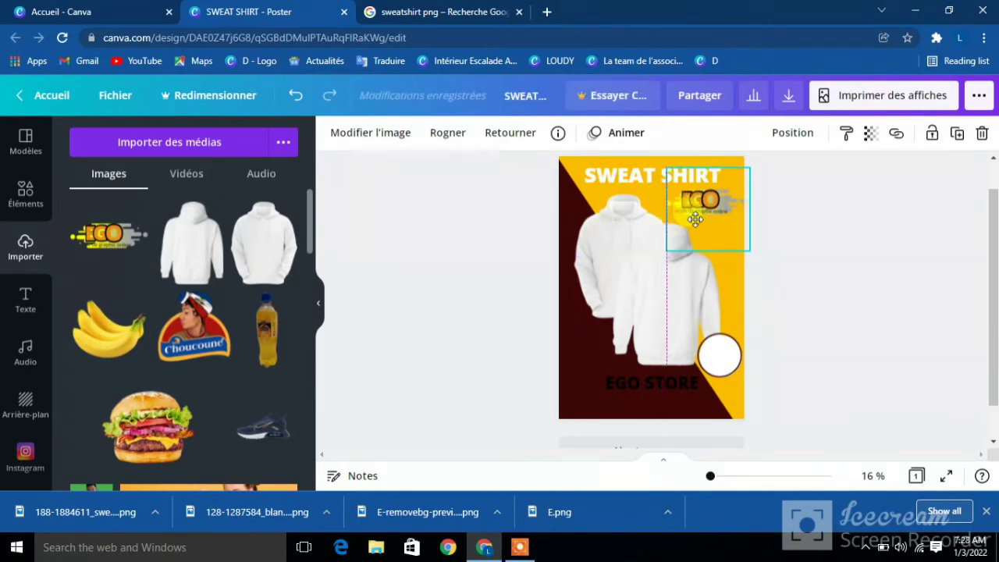
drag(695, 219, 695, 220)
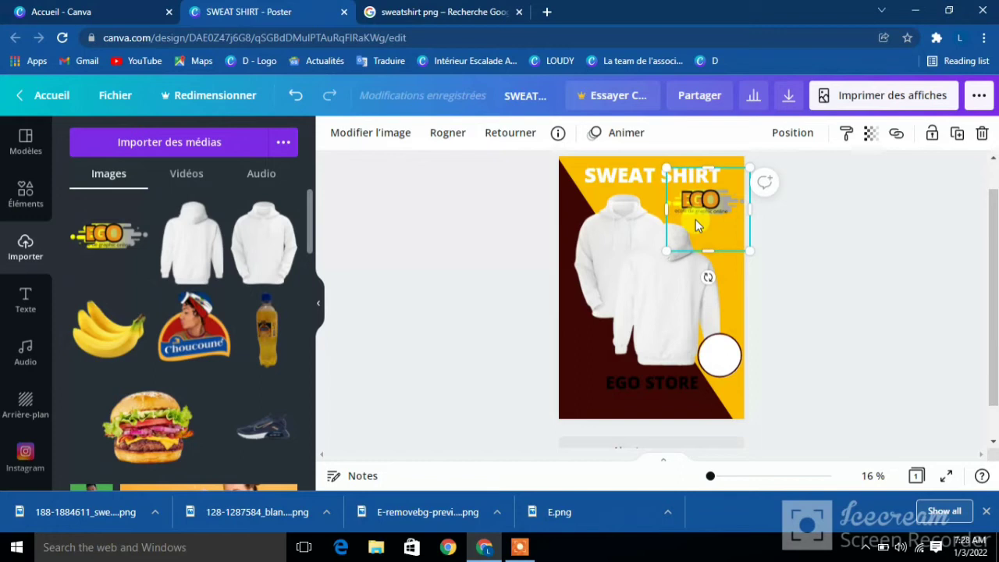
drag(695, 220, 737, 394)
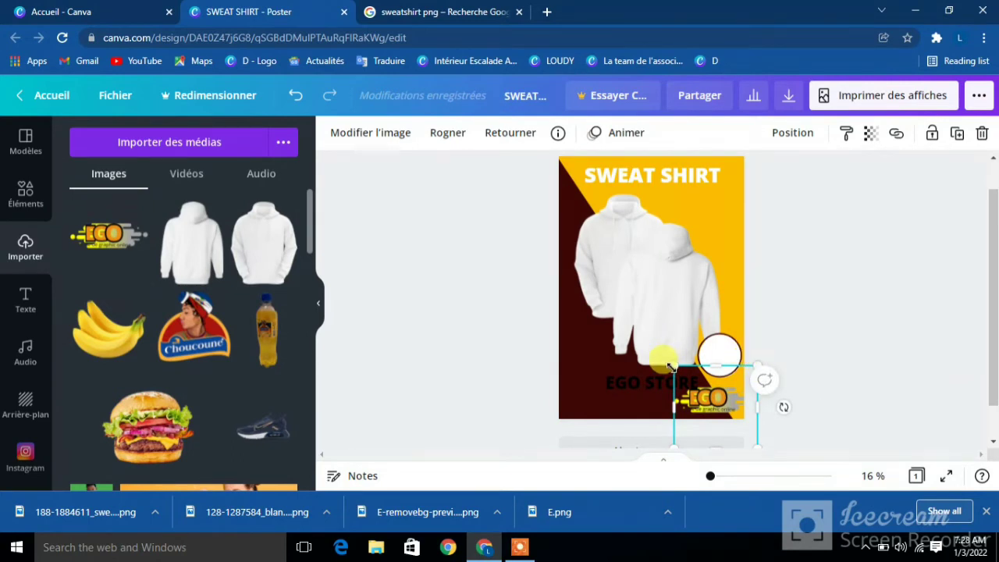
drag(675, 366, 686, 377)
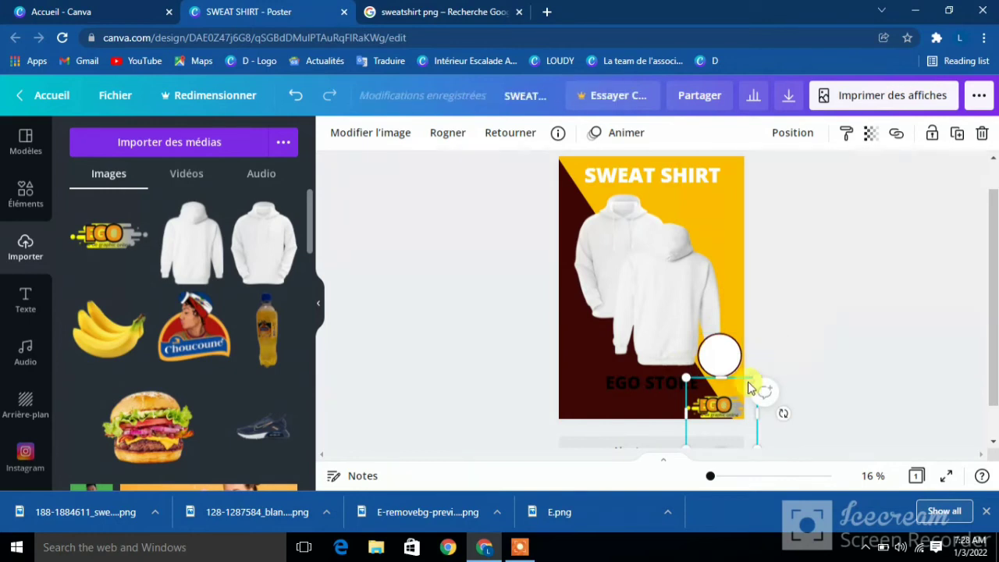
drag(725, 392, 742, 164)
drag(708, 200, 709, 201)
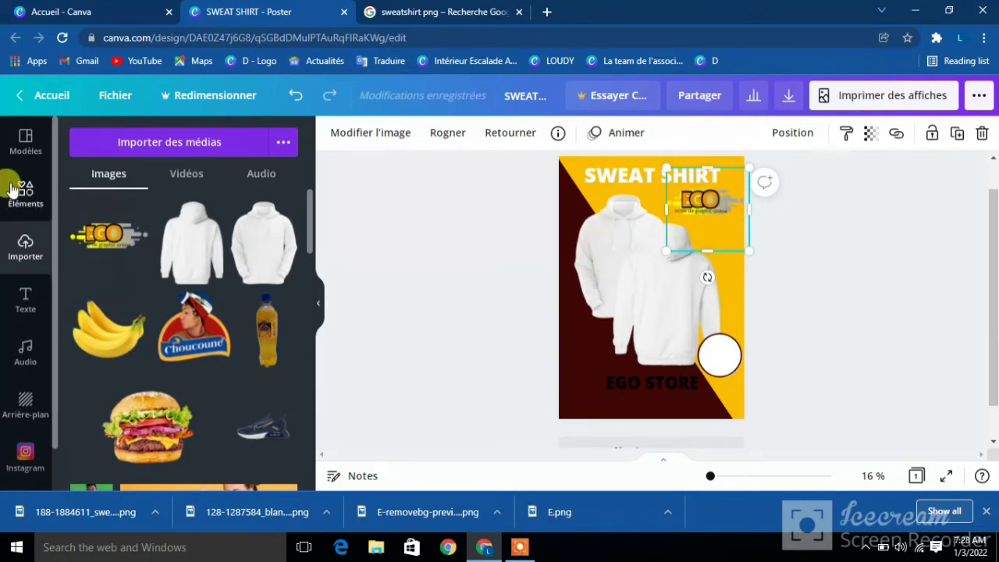
Step: Clear the "forme" search and search the elements library for "dégradé"
click(25, 199)
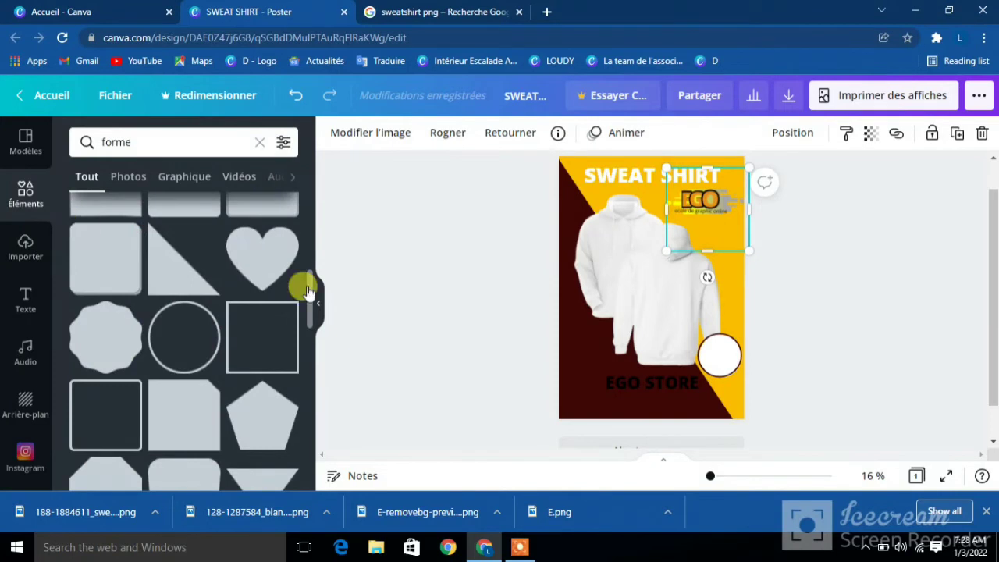
drag(310, 290, 298, 466)
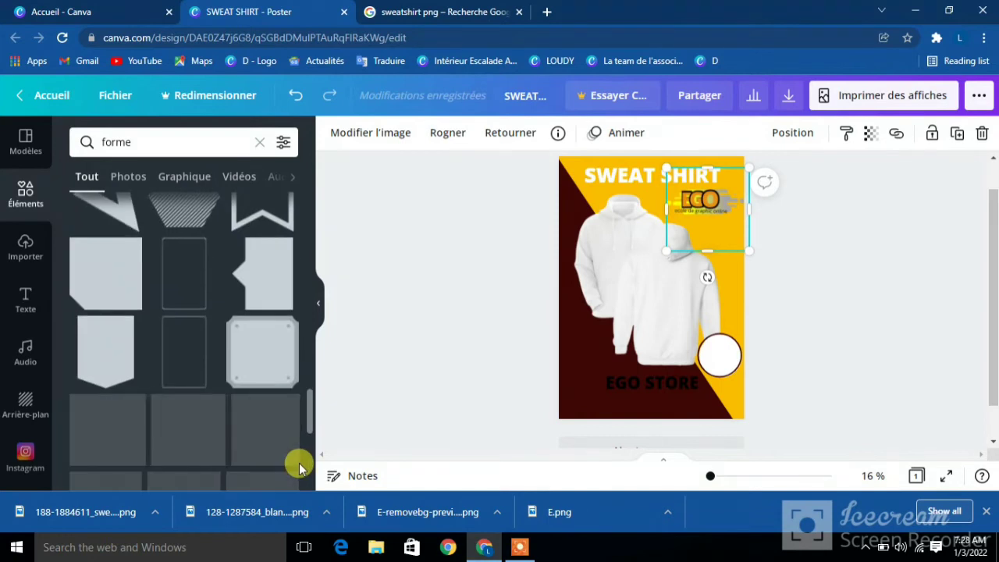
drag(301, 462, 318, 267)
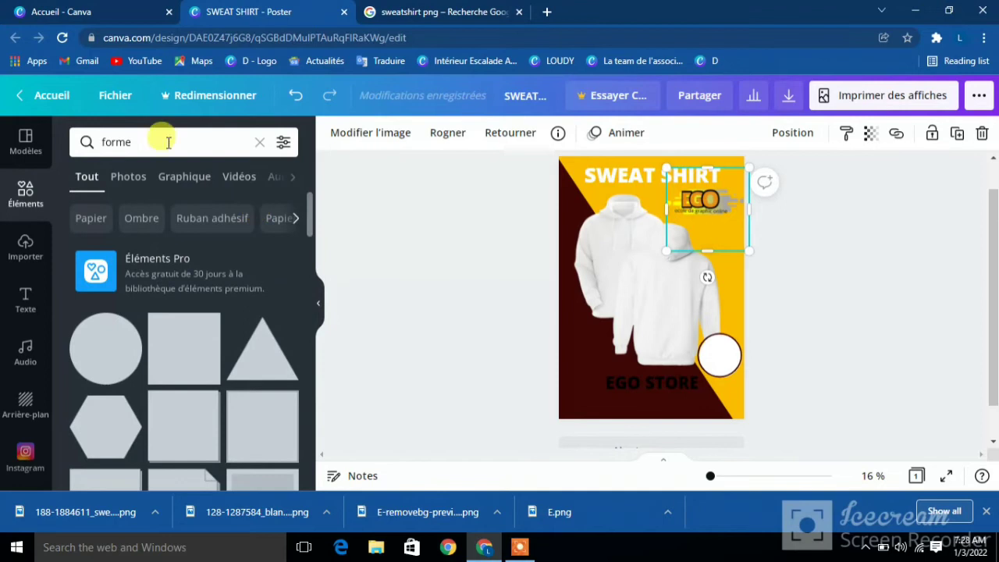
click(260, 141)
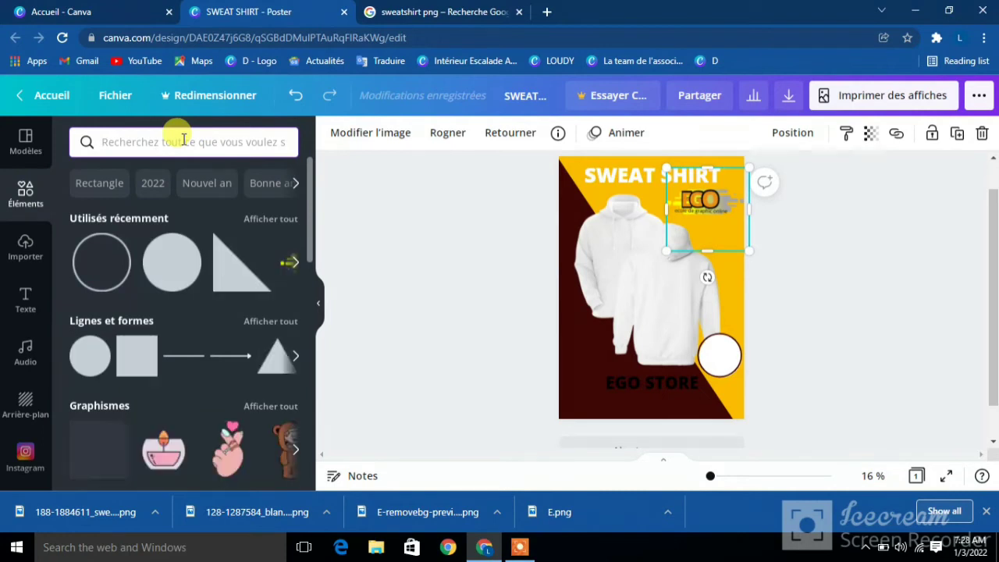
click(183, 141)
text(DE)
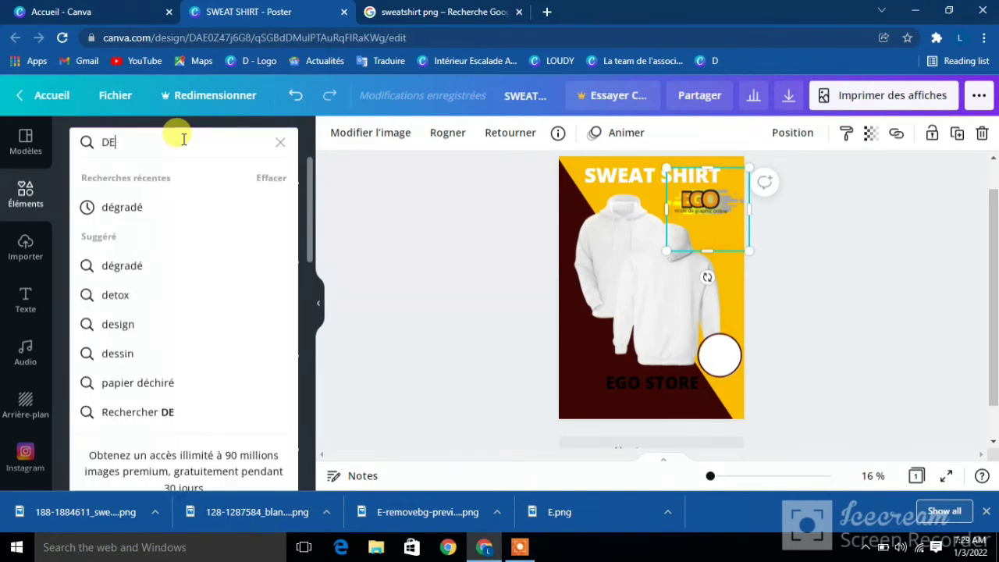
click(122, 208)
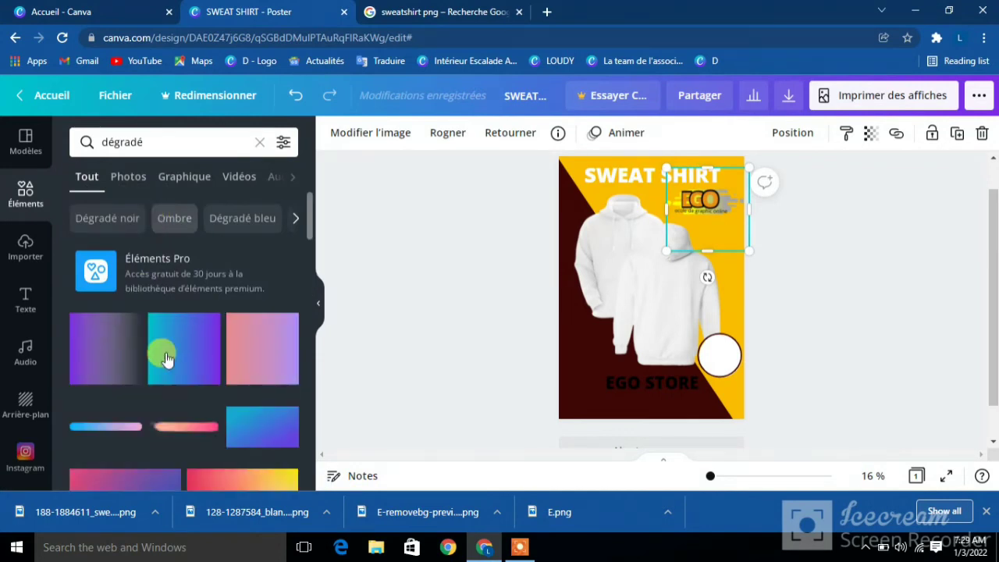
Step: Add the rounded blue-to-pink gradient bar, place it over the "EGO STORE" heading's area and enlarge it to extend past the heading
click(113, 433)
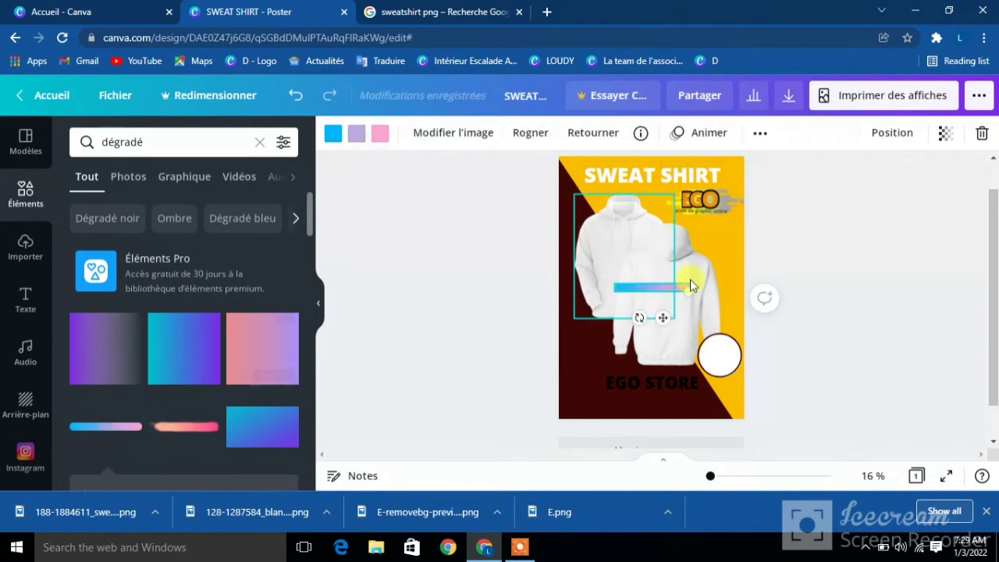
drag(685, 290, 628, 388)
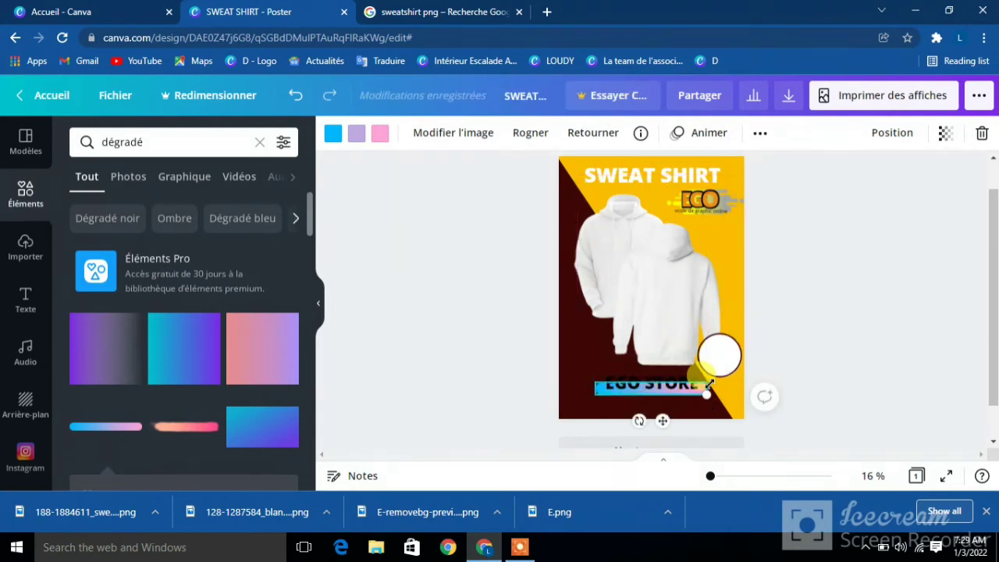
drag(708, 395, 710, 407)
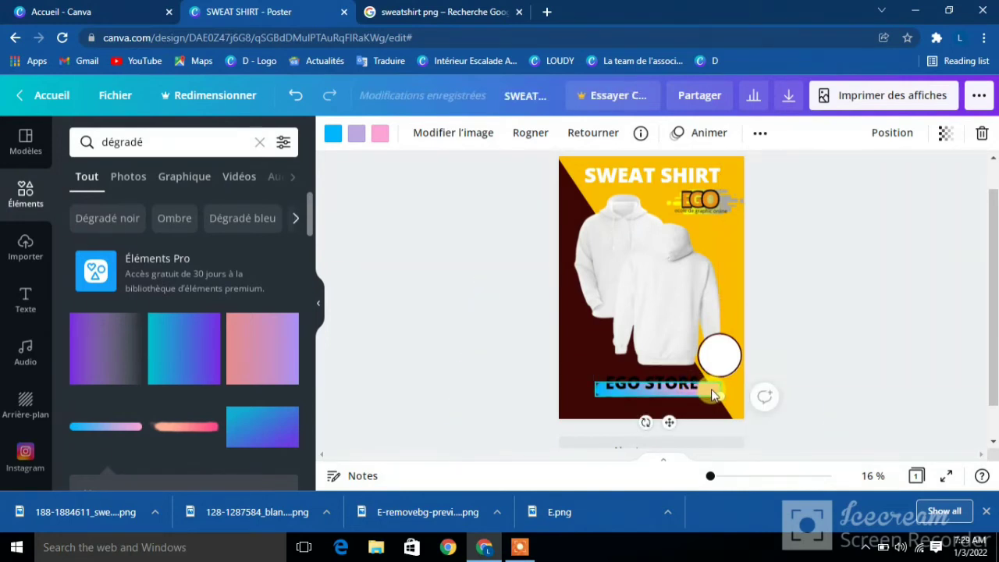
drag(709, 388, 720, 350)
Step: Move the white circle badge and its outline slightly up, clear of the gradient bar
click(720, 358)
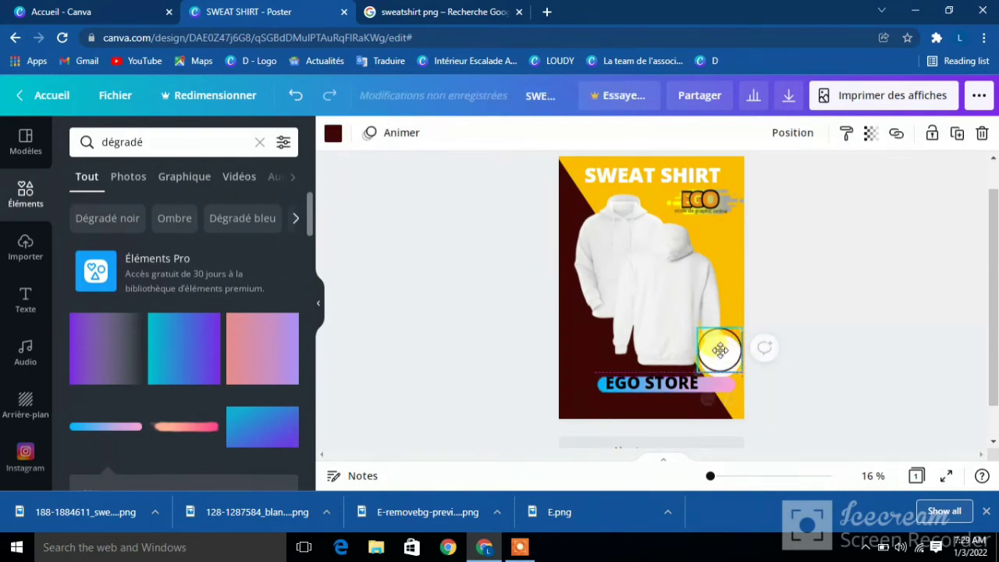
click(719, 355)
mouse_move(719, 356)
mouse_down()
mouse_move(718, 339)
mouse_move(718, 367)
mouse_move(716, 346)
mouse_up()
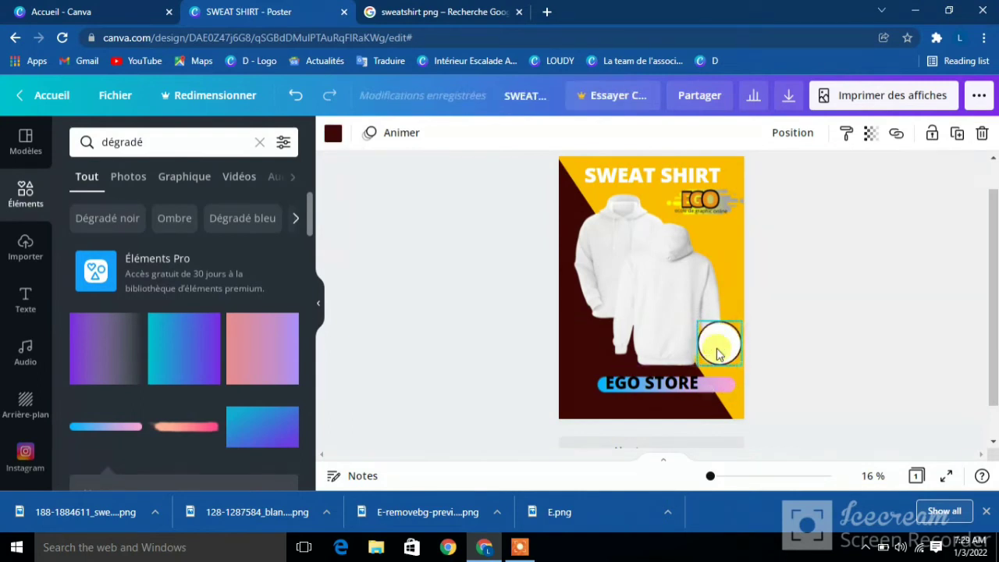
click(716, 347)
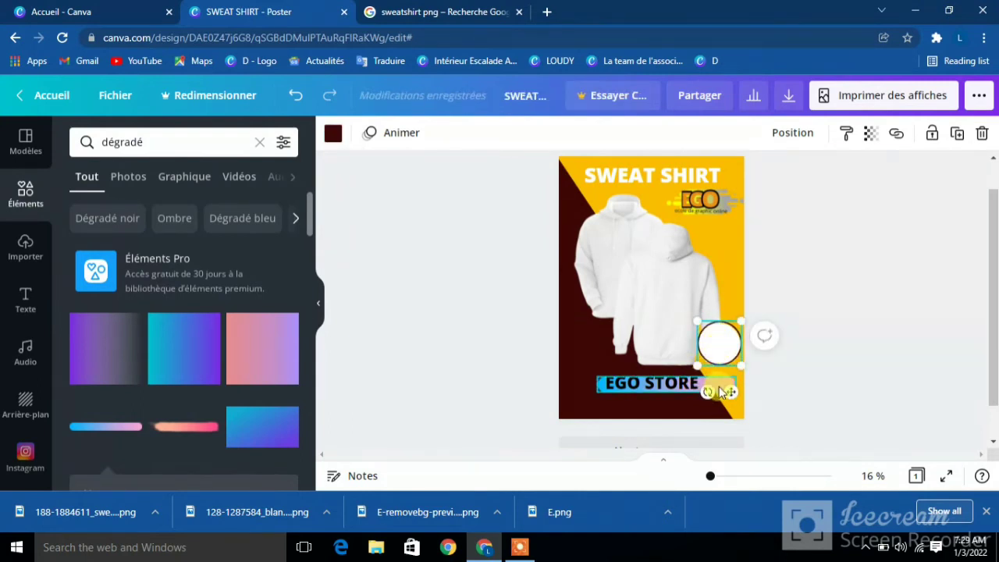
Step: Recolour the gradient bar with the poster's yellow for its first two colours and dark maroon for its third colour
click(718, 385)
drag(719, 385, 720, 383)
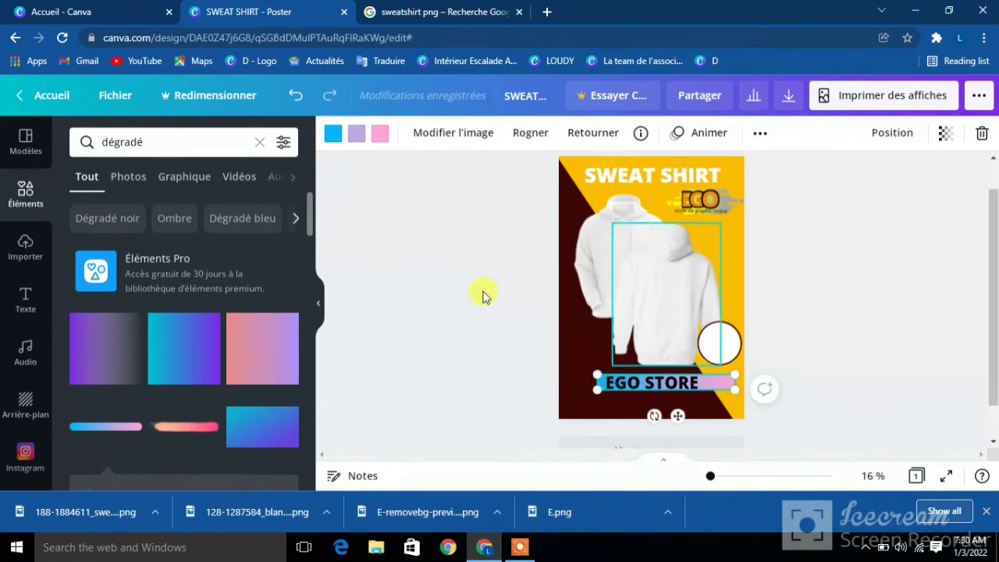
click(332, 134)
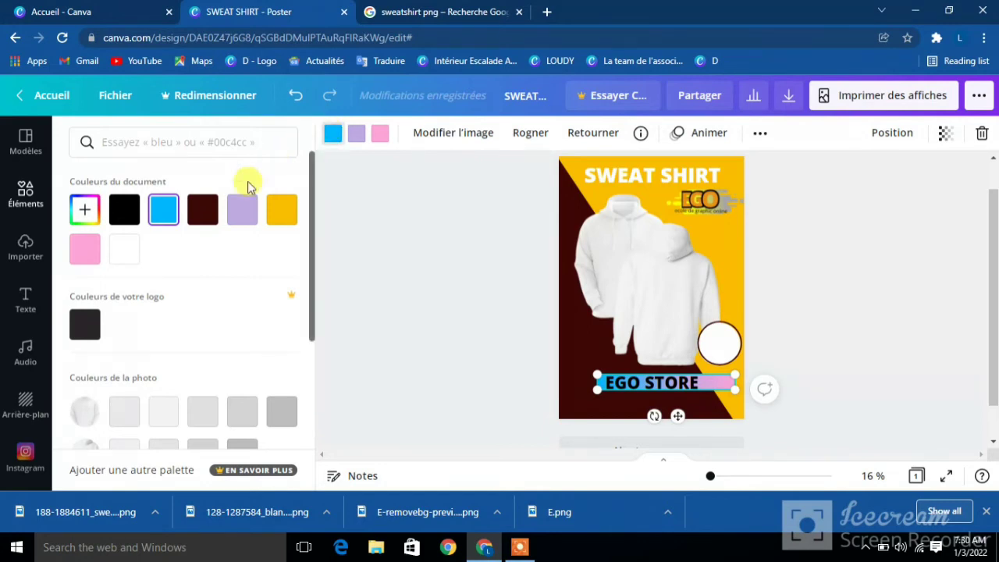
click(203, 212)
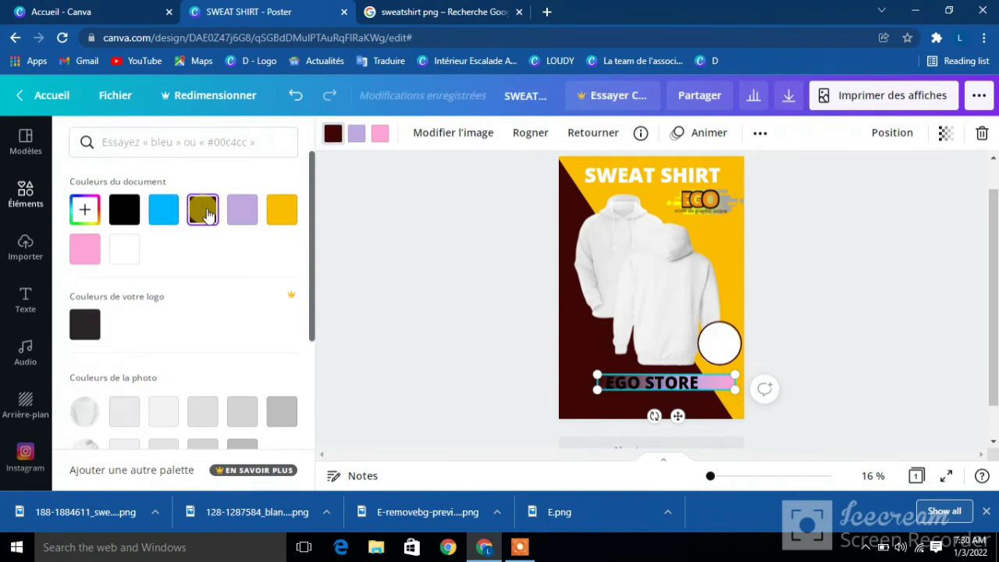
click(277, 215)
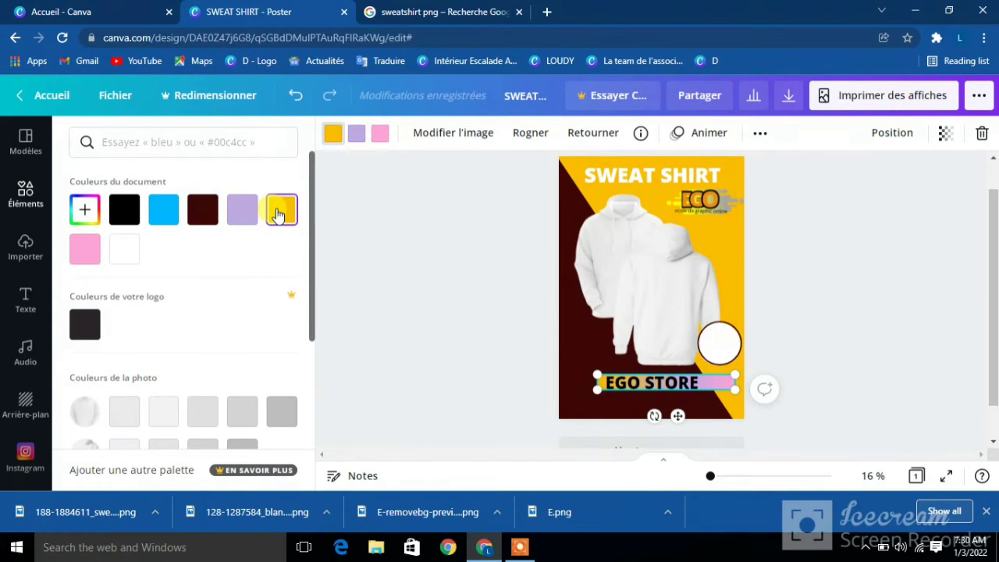
click(356, 134)
click(281, 213)
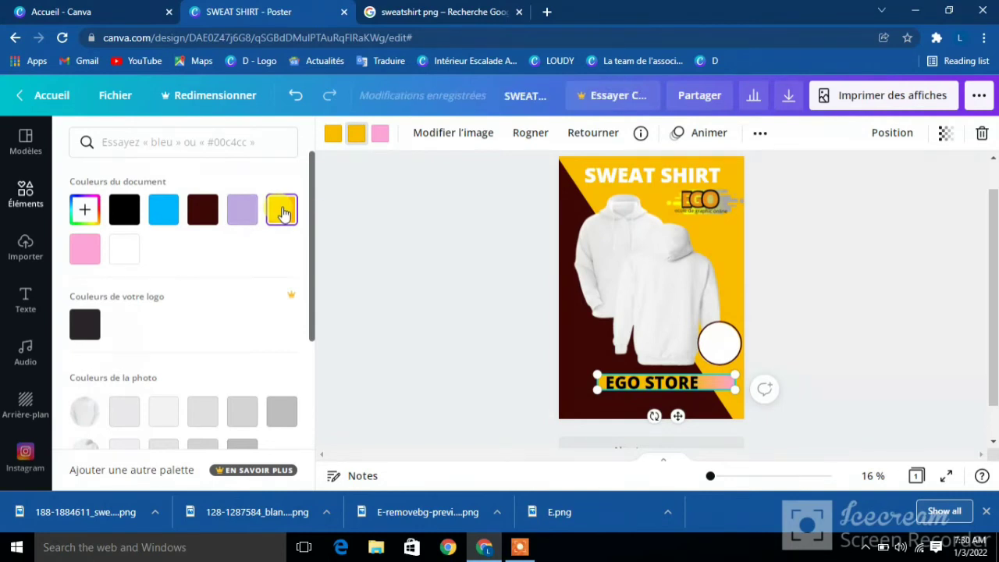
click(379, 133)
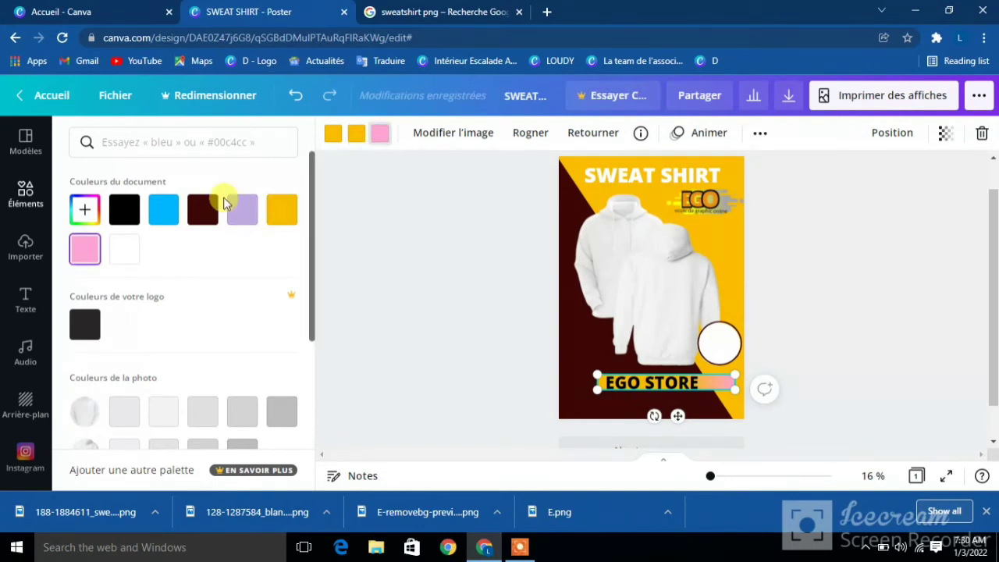
click(202, 209)
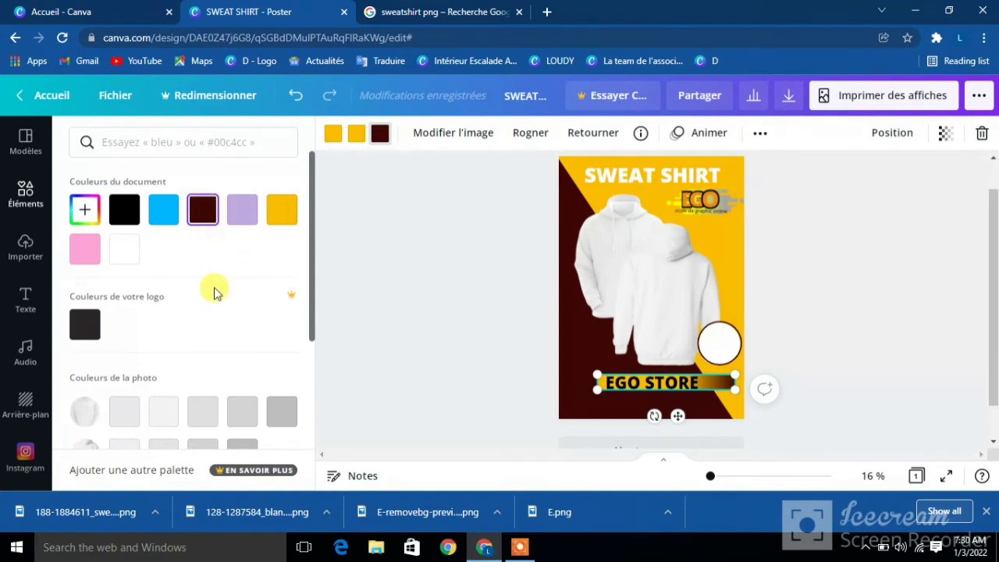
Step: Search the elements library for "LIEU" and add the first free location pin to the poster
click(26, 189)
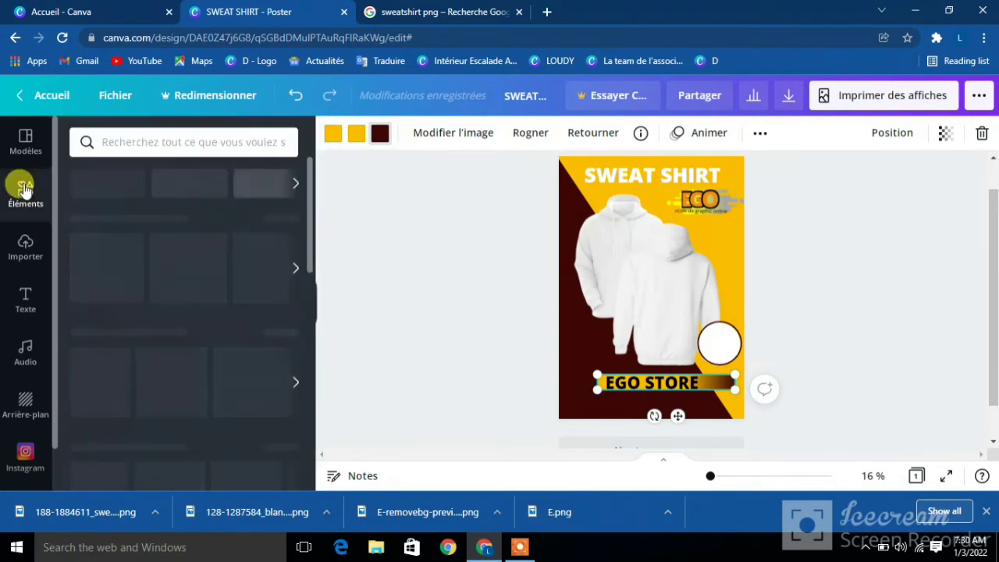
click(158, 143)
text(LiEU)
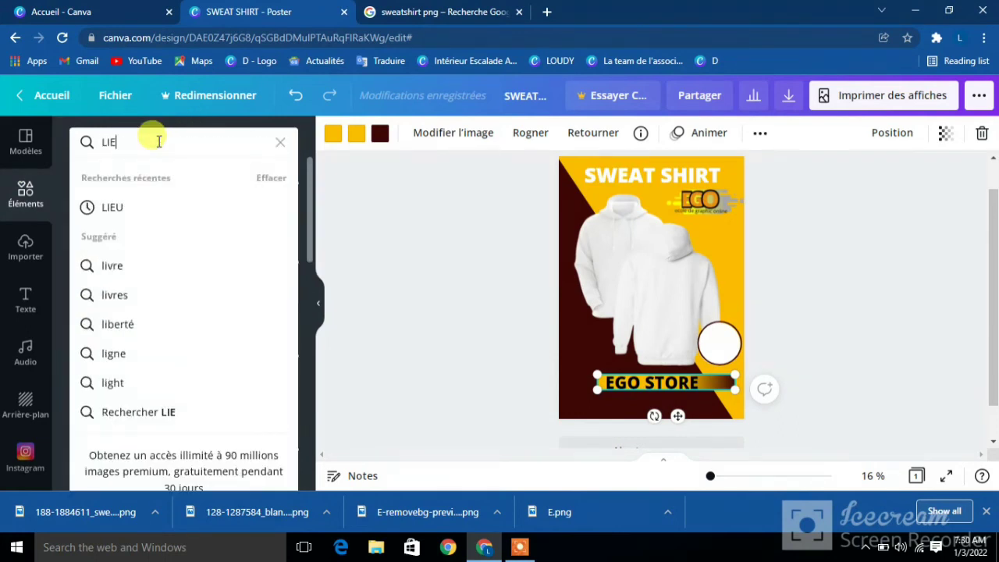
click(134, 212)
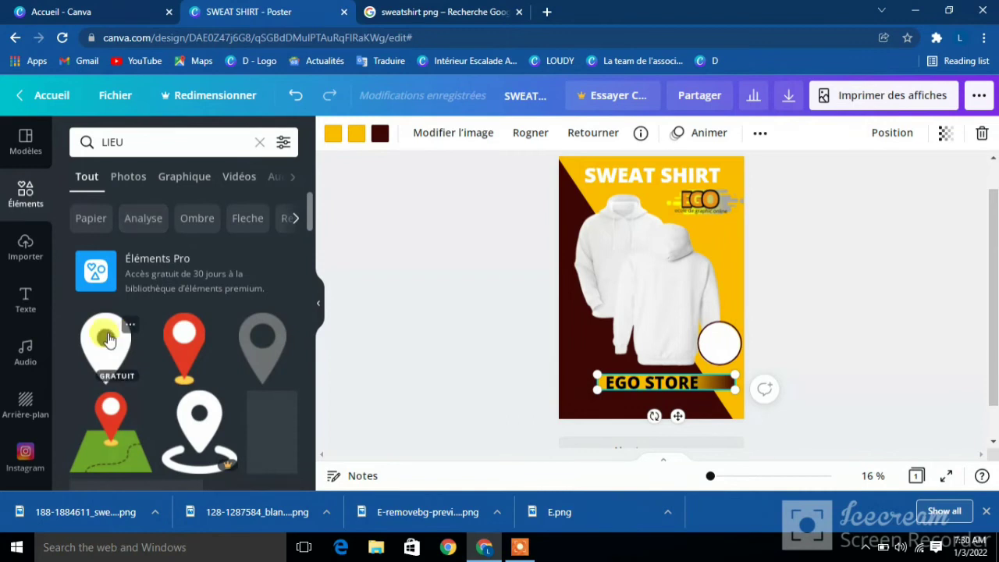
click(108, 337)
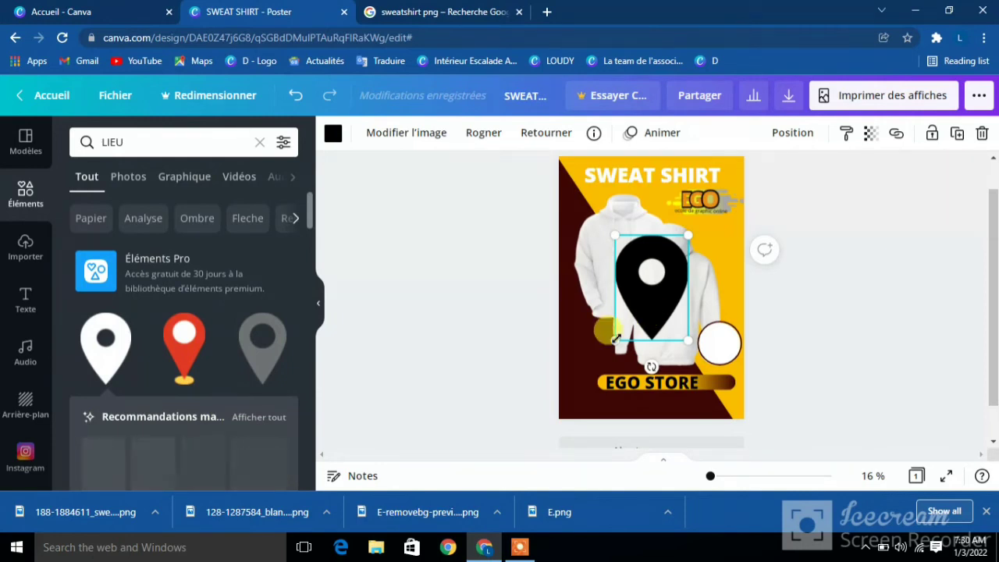
Step: Shrink the location pin, rotate it a quarter turn so its tip points right, and place it below the front-facing hoodie
drag(616, 338, 667, 265)
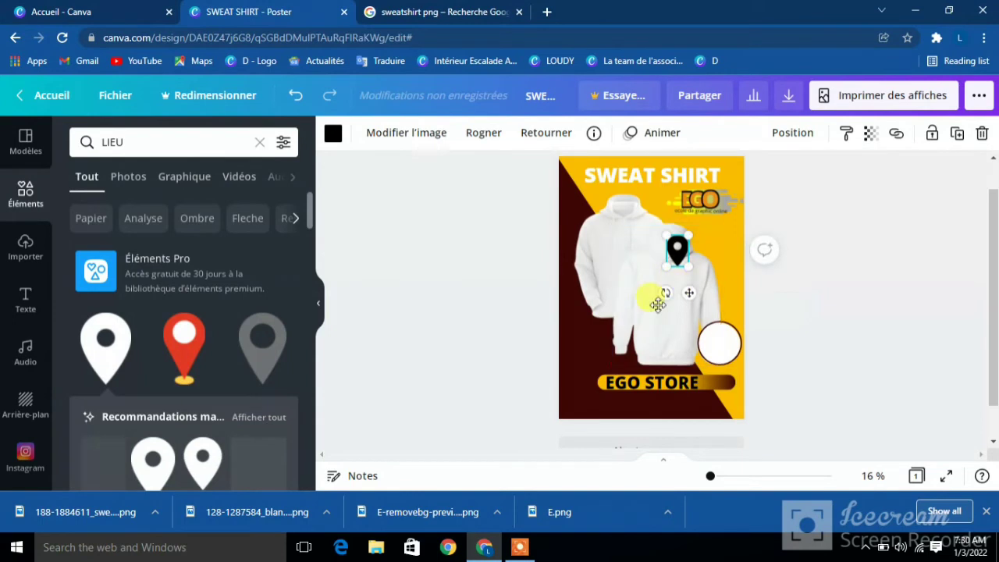
drag(665, 293, 709, 264)
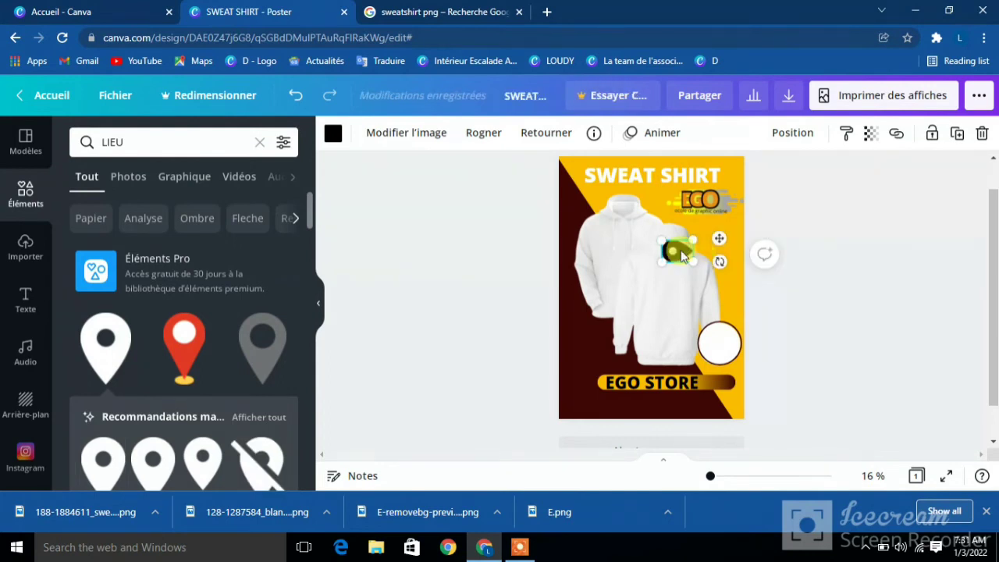
drag(683, 263, 618, 346)
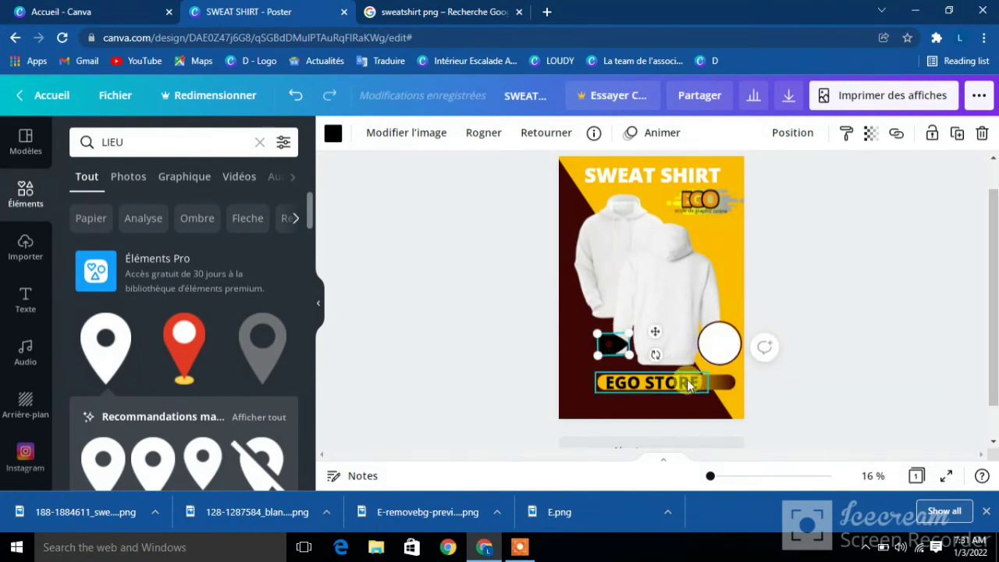
drag(610, 343, 585, 334)
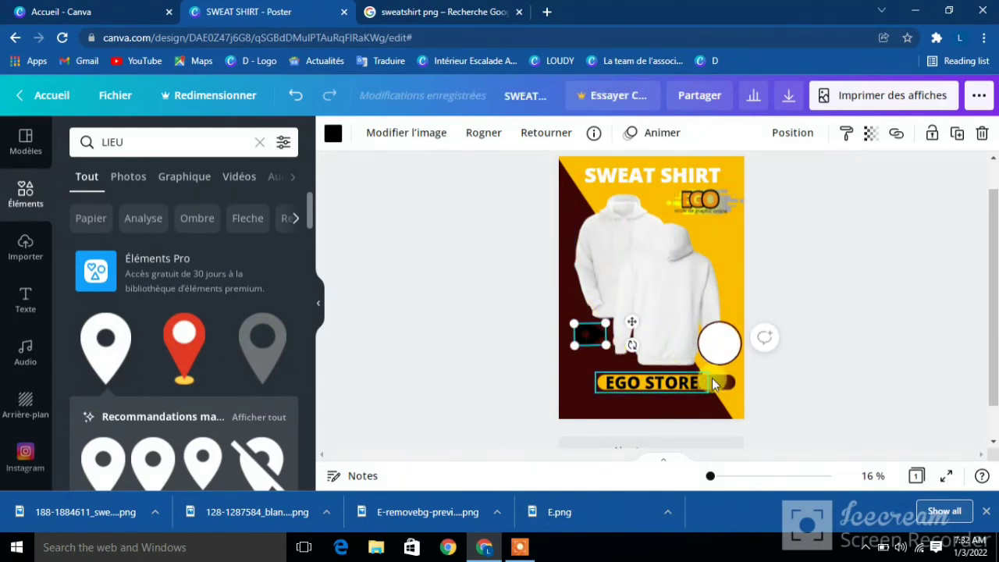
Step: Move the gradient bar just below the "EGO STORE" heading and set the heading's font to Archivo Black
drag(718, 387, 706, 402)
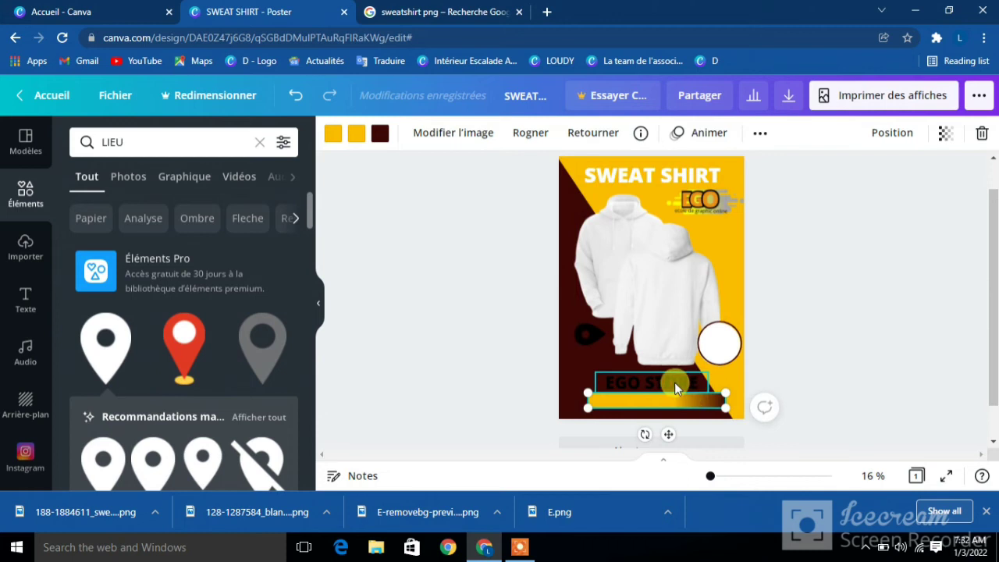
click(674, 381)
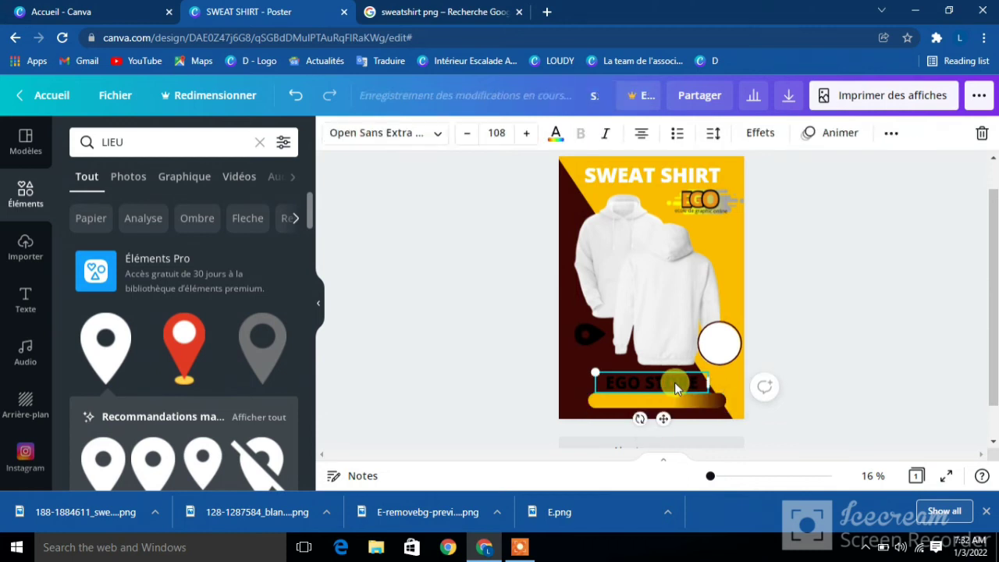
click(438, 134)
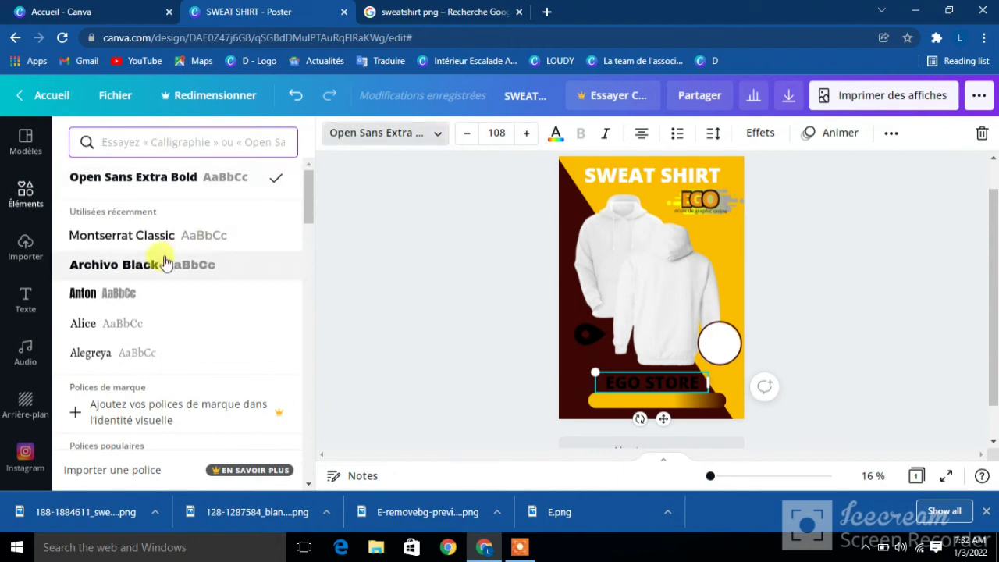
click(162, 263)
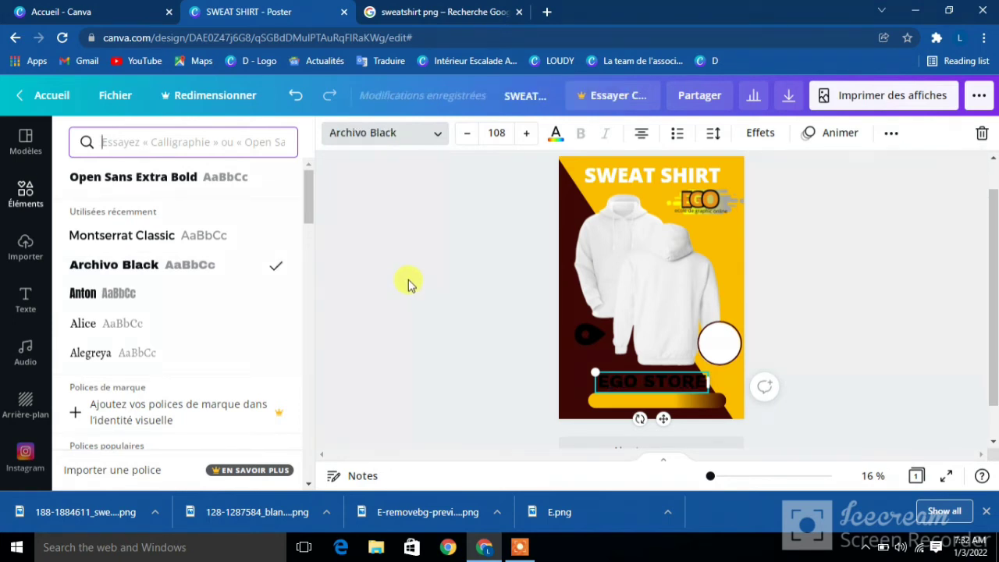
Step: Add a subheading reading "SHOP NOW" over the gradient bar and set its font to Open Sans Extra Bold
click(26, 299)
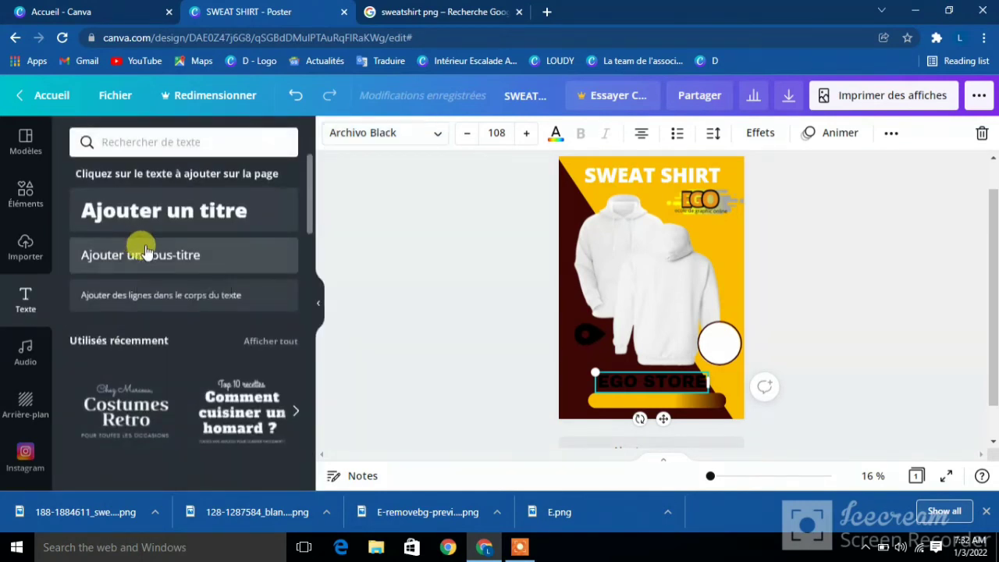
click(145, 254)
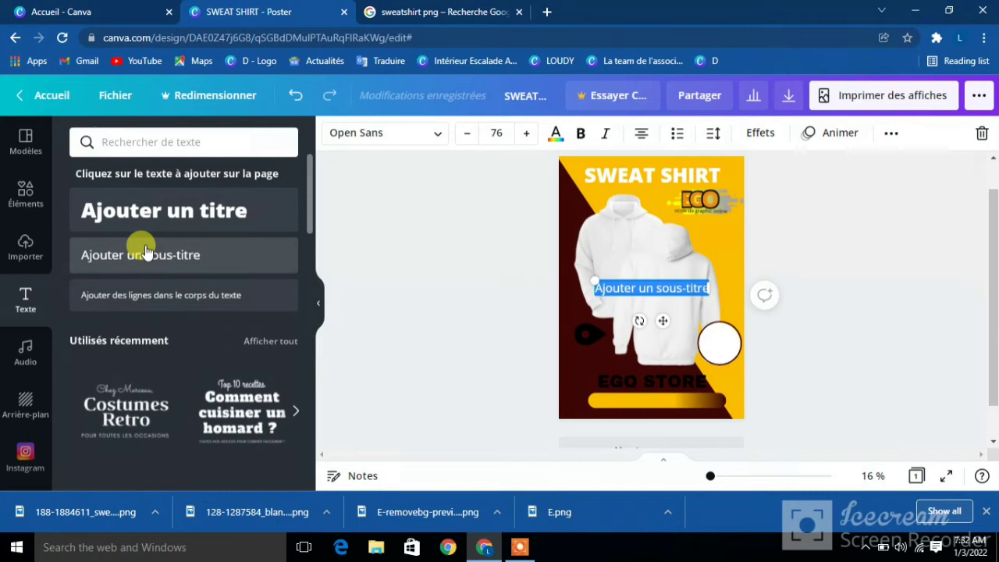
text(SHOP)
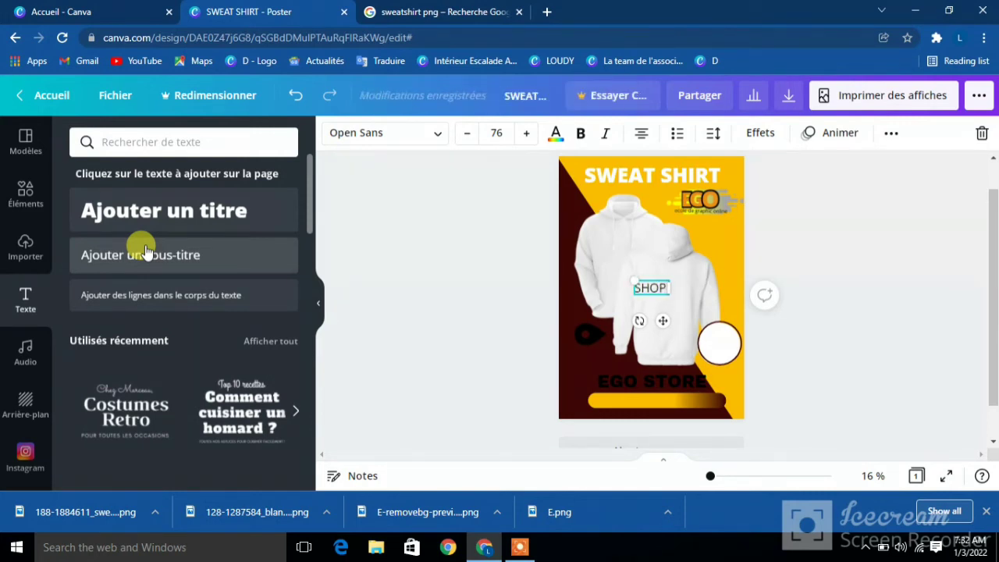
text( NOW)
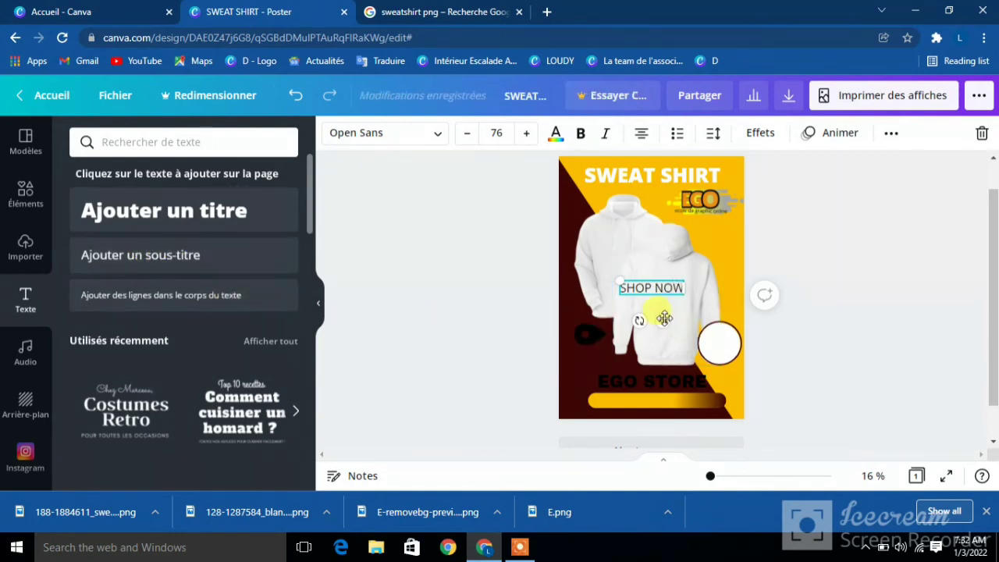
drag(664, 320, 666, 433)
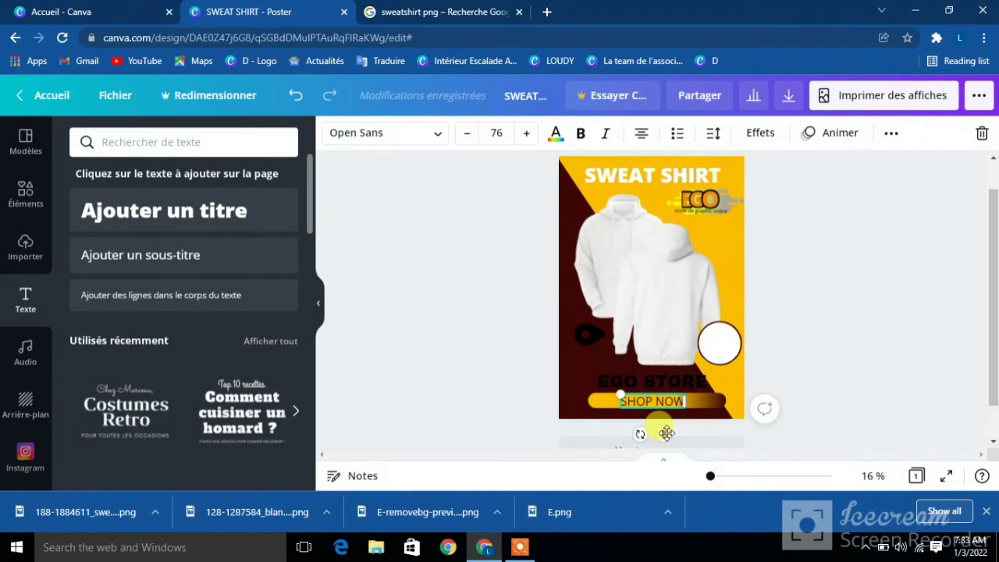
click(440, 137)
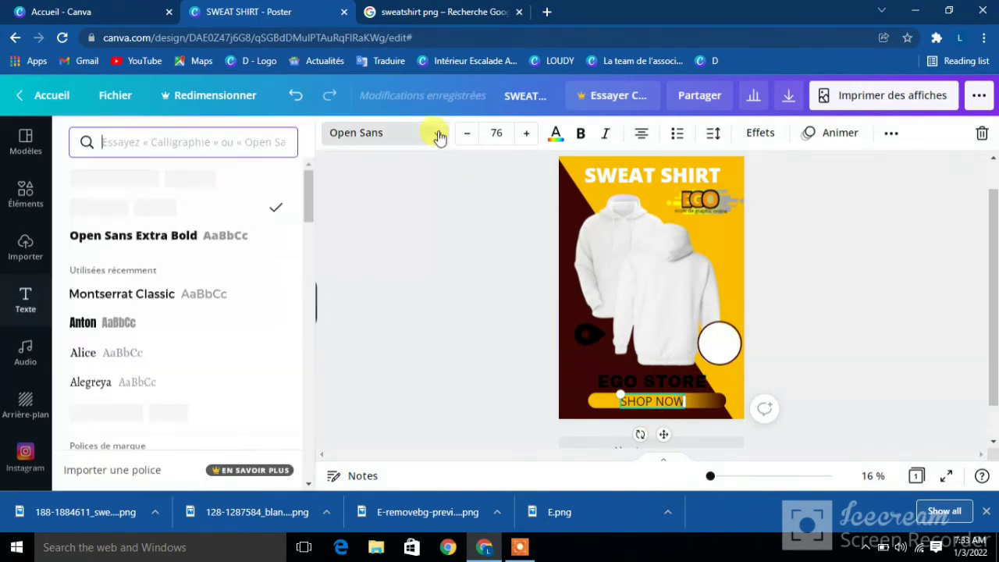
click(164, 238)
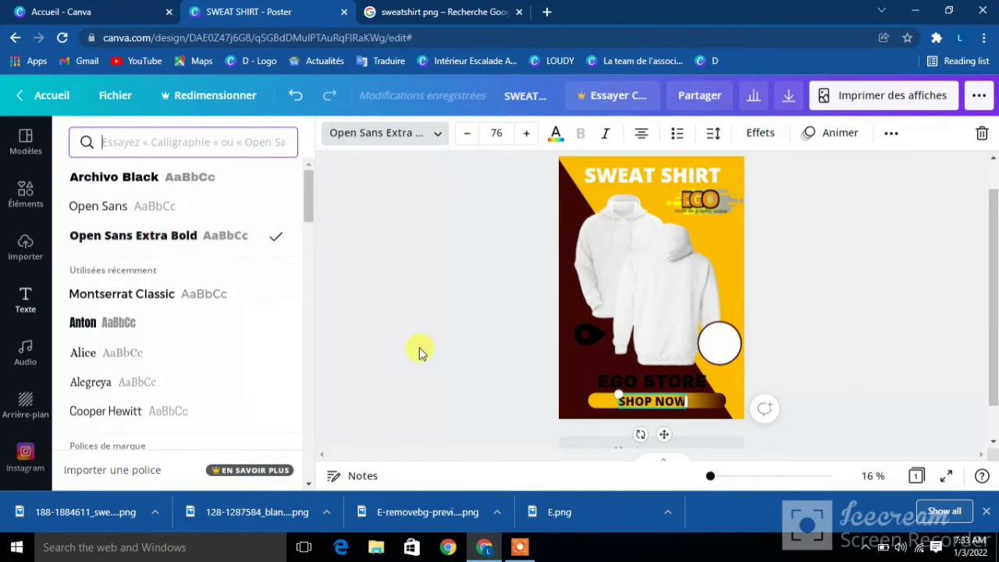
Step: Shrink the gradient bar slightly and shift it right so it starts at the "SHOP NOW" text and extends past it
click(710, 404)
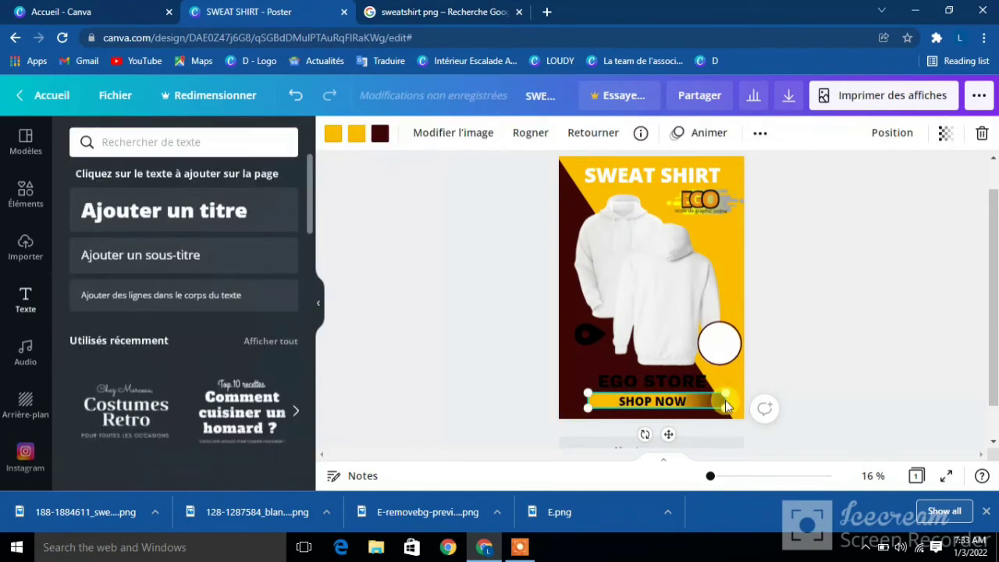
drag(725, 393, 706, 400)
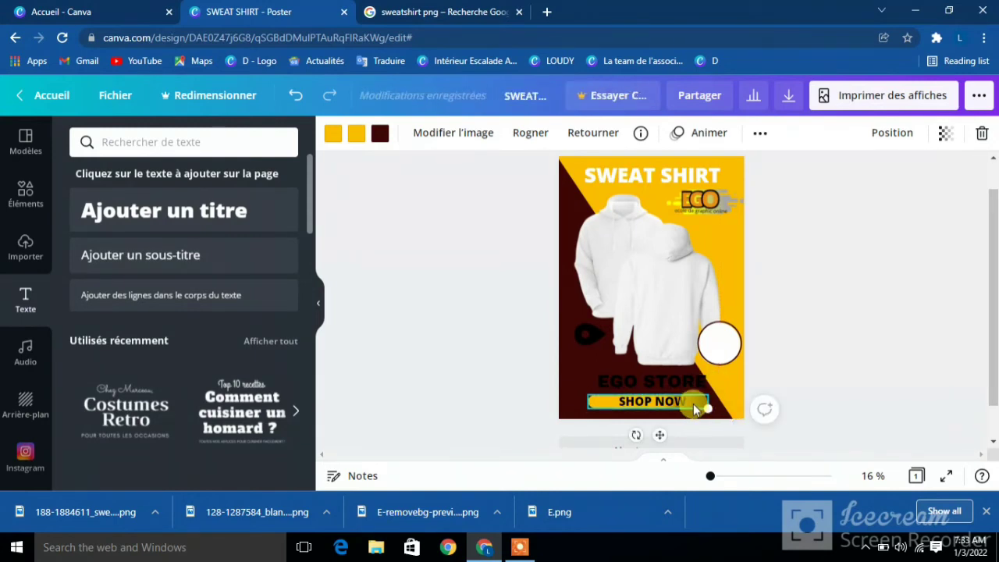
drag(690, 399, 690, 399)
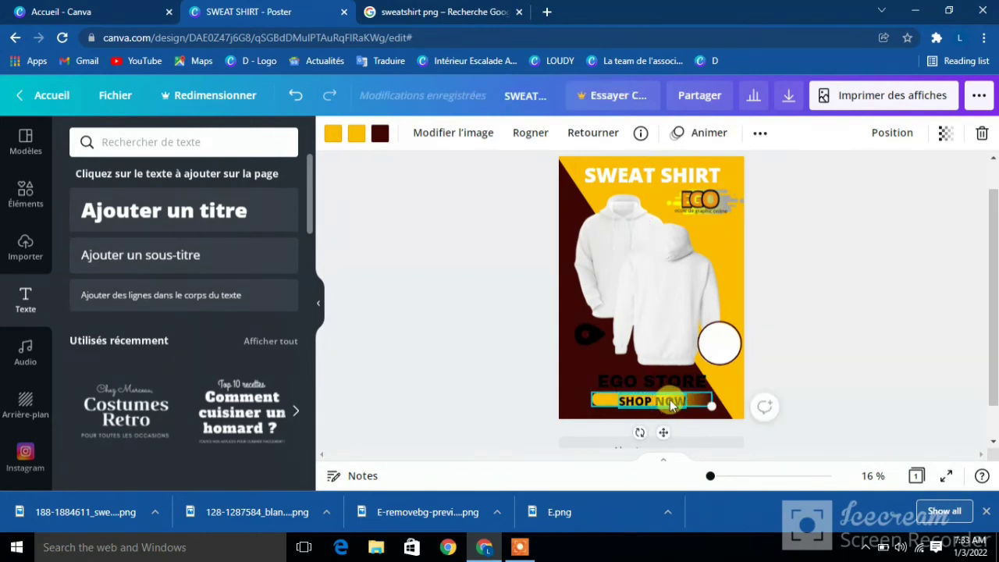
click(670, 403)
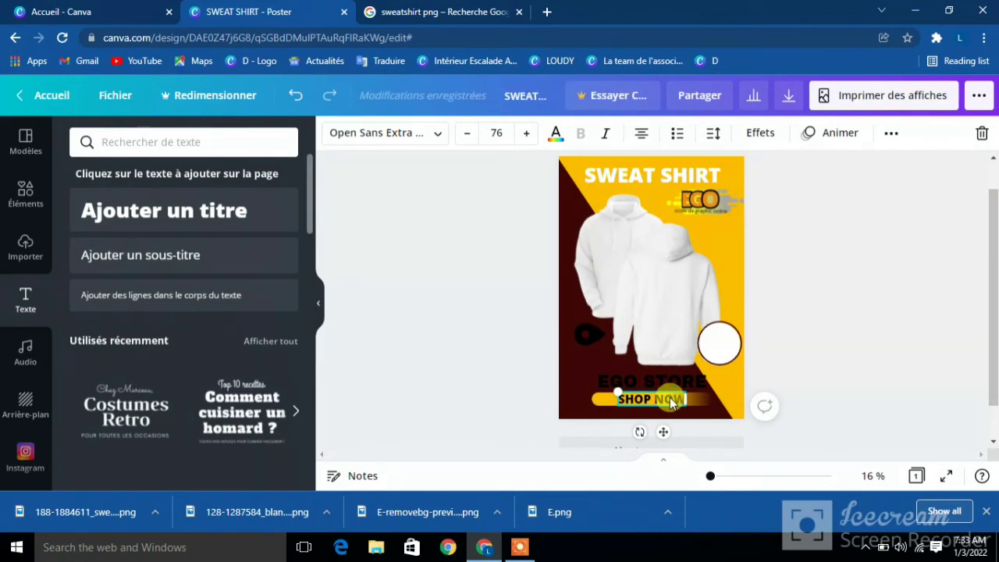
click(716, 404)
drag(707, 398, 722, 399)
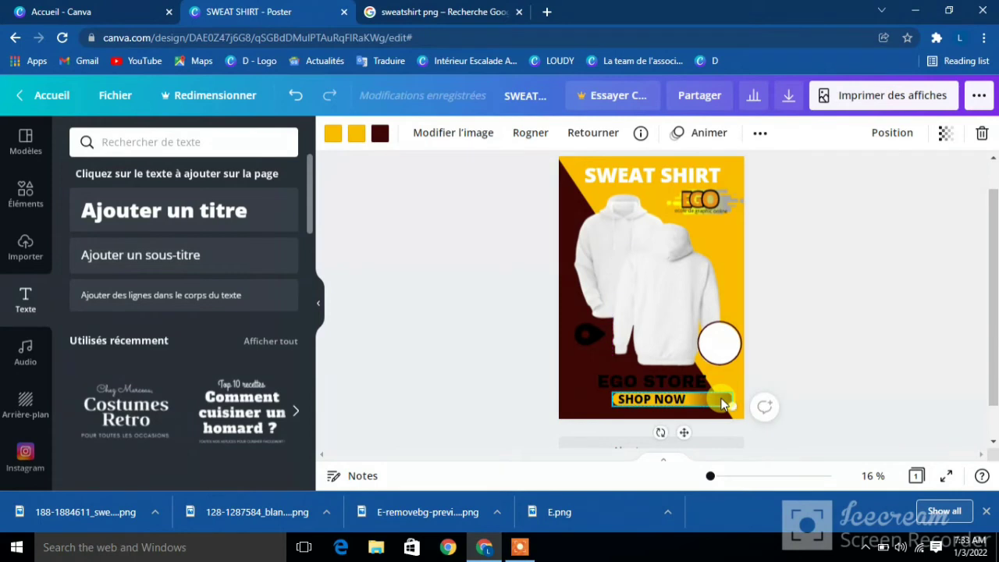
Step: Shrink the location pin, place it on the right end of the gradient bar and recolour it white
drag(588, 337, 749, 384)
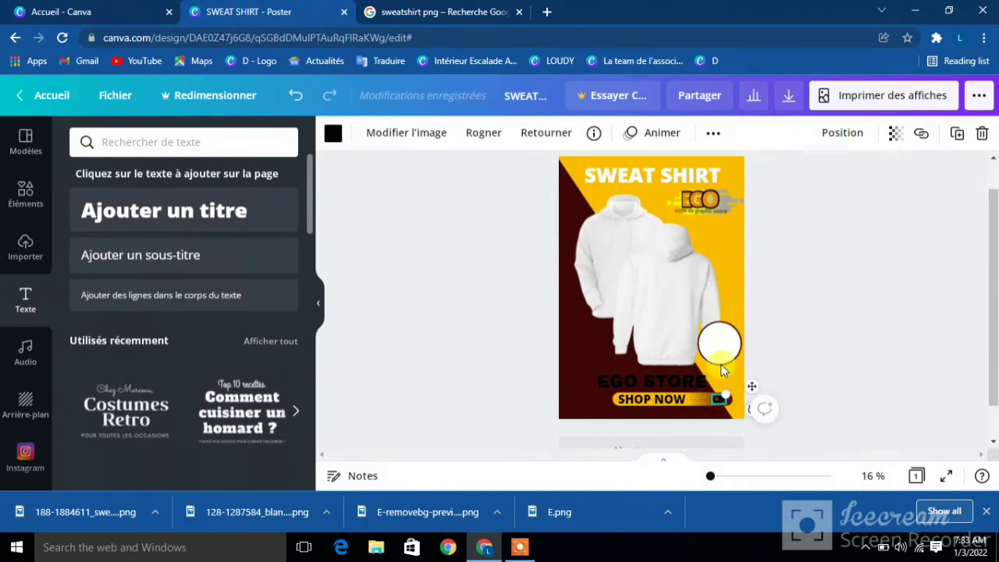
click(331, 133)
click(242, 209)
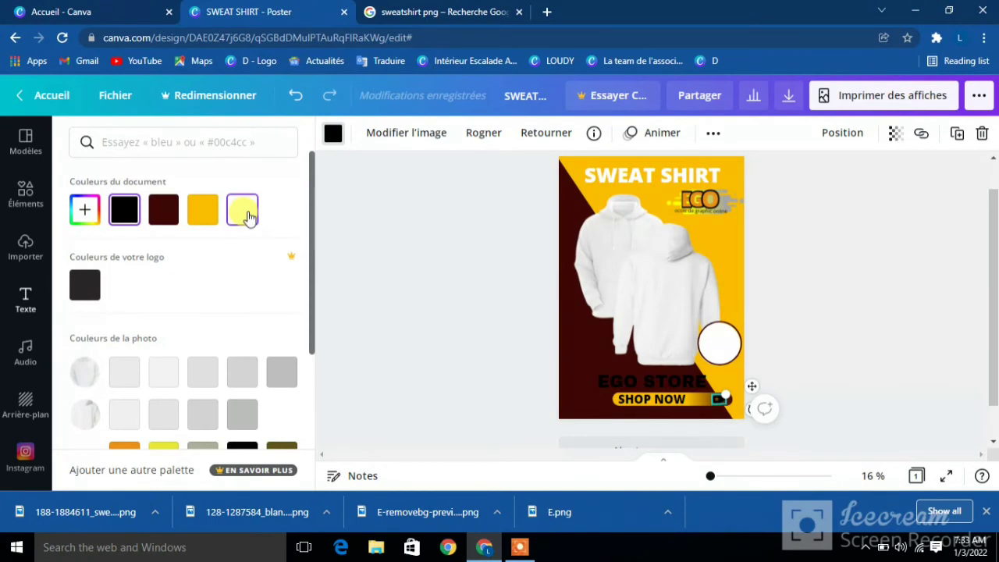
click(462, 257)
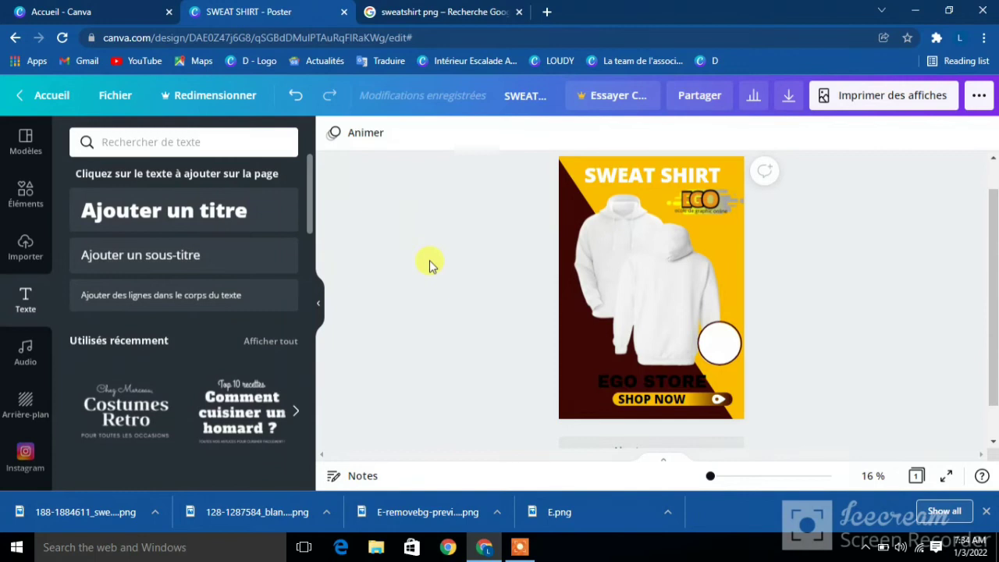
click(187, 255)
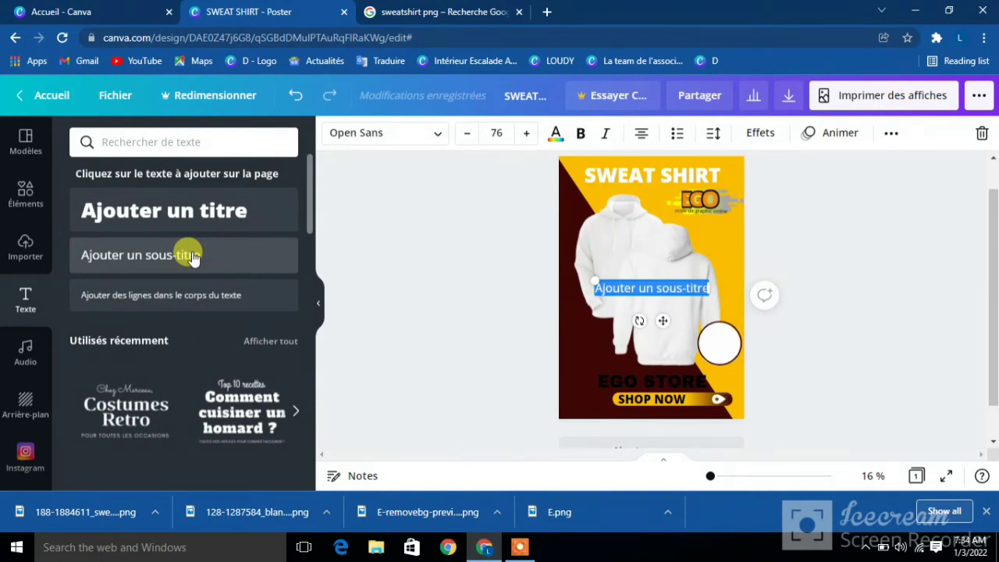
text(WWW)
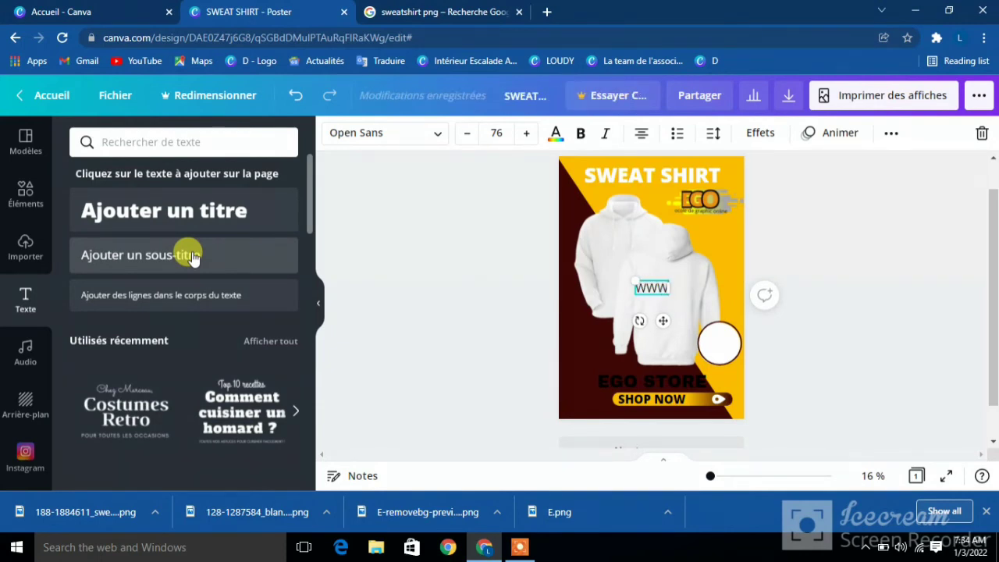
text(.EGO)
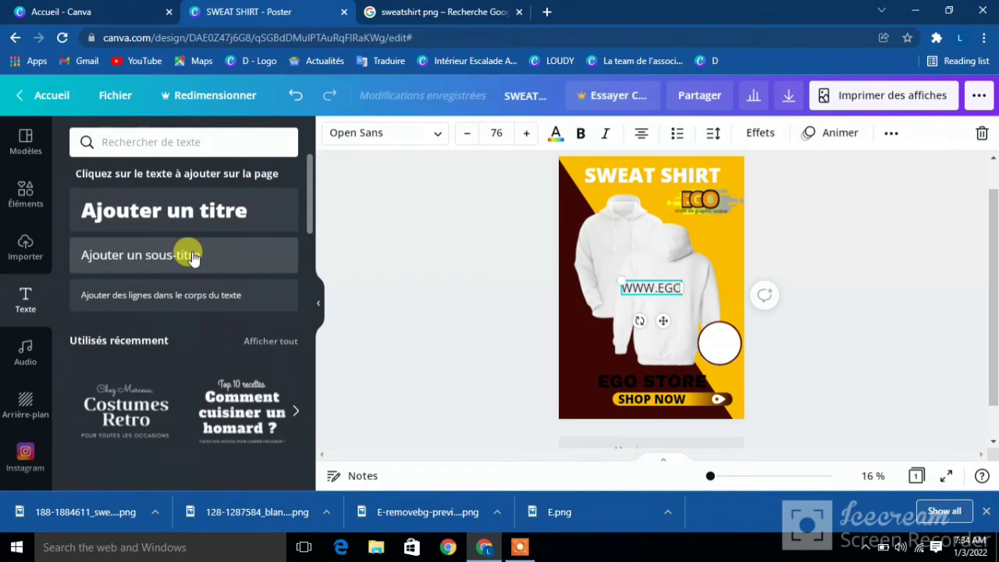
text(STOR)
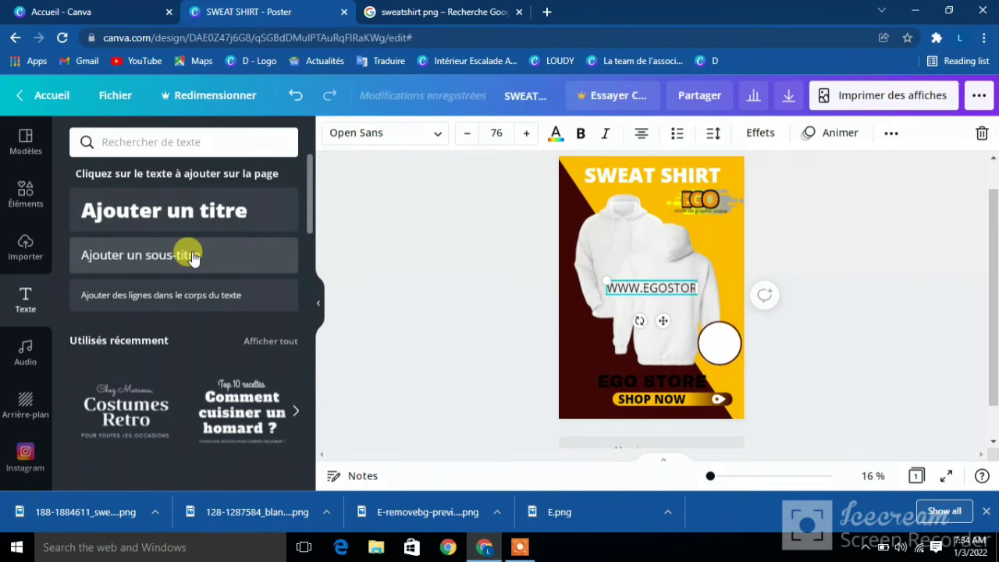
key(BackSpace)
key(BackSpace)
key(BackSpace)
key(BackSpace)
key(BackSpace)
key(BackSpace)
key(BackSpace)
key(BackSpace)
key(BackSpace)
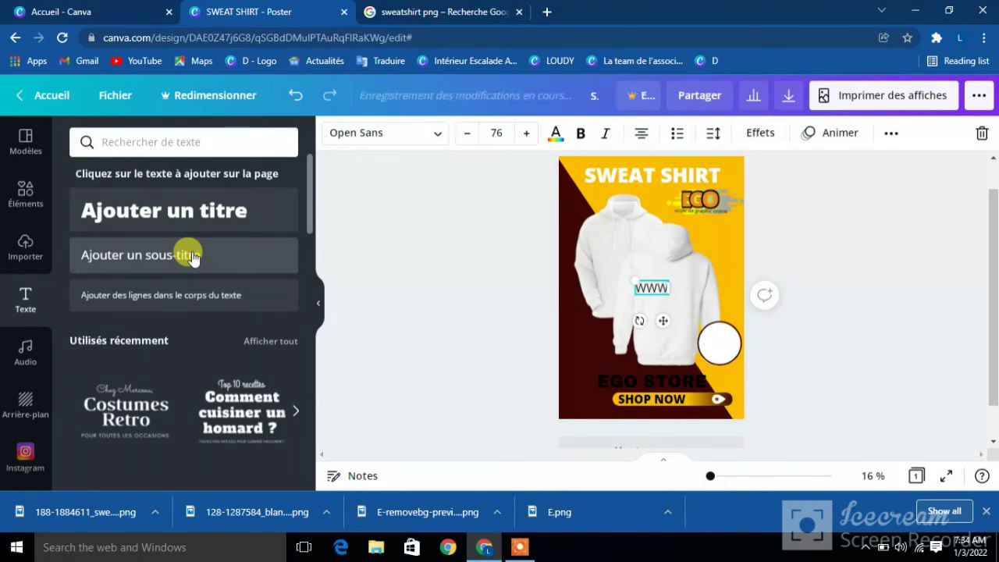
key(BackSpace)
key(BackSpace)
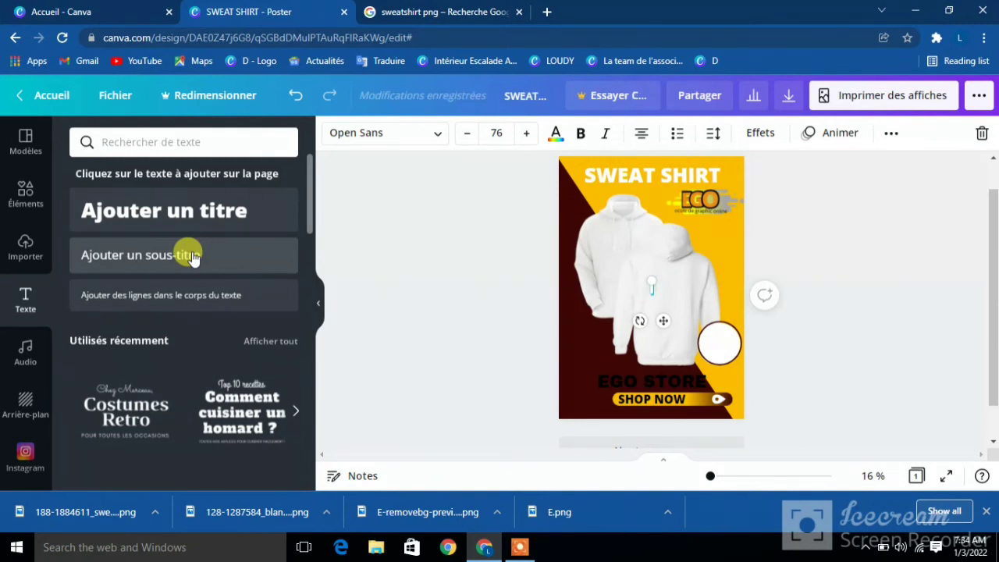
text(WWW.egostore)
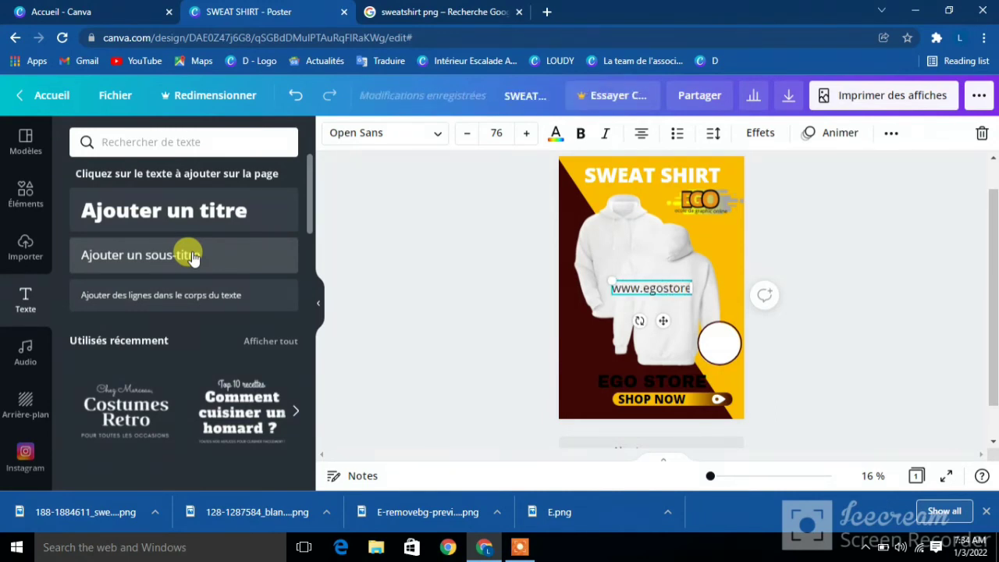
text(.com)
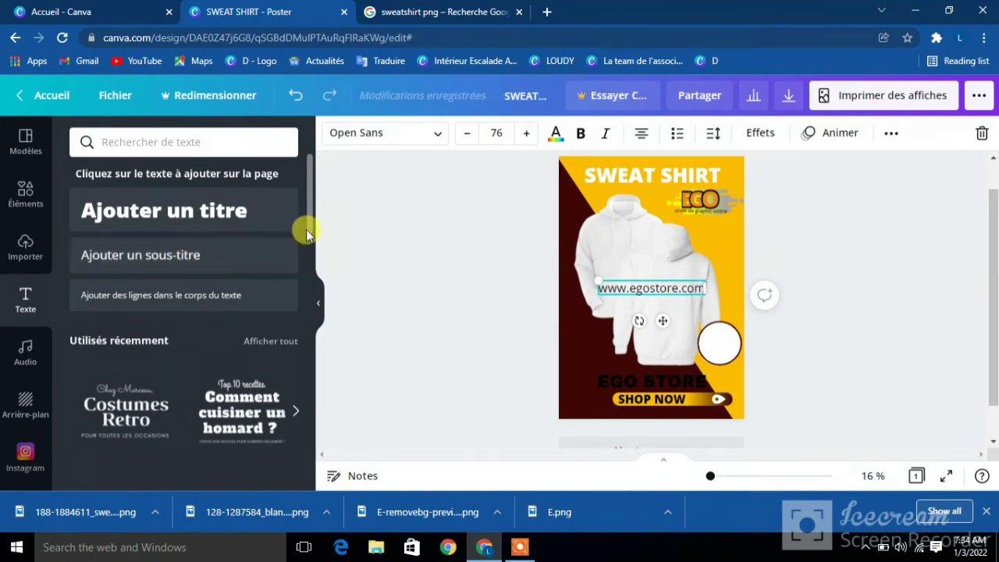
Step: Place the web address below the gradient bar near the poster's lower-left corner, with font size 61 and white text
drag(662, 320, 635, 444)
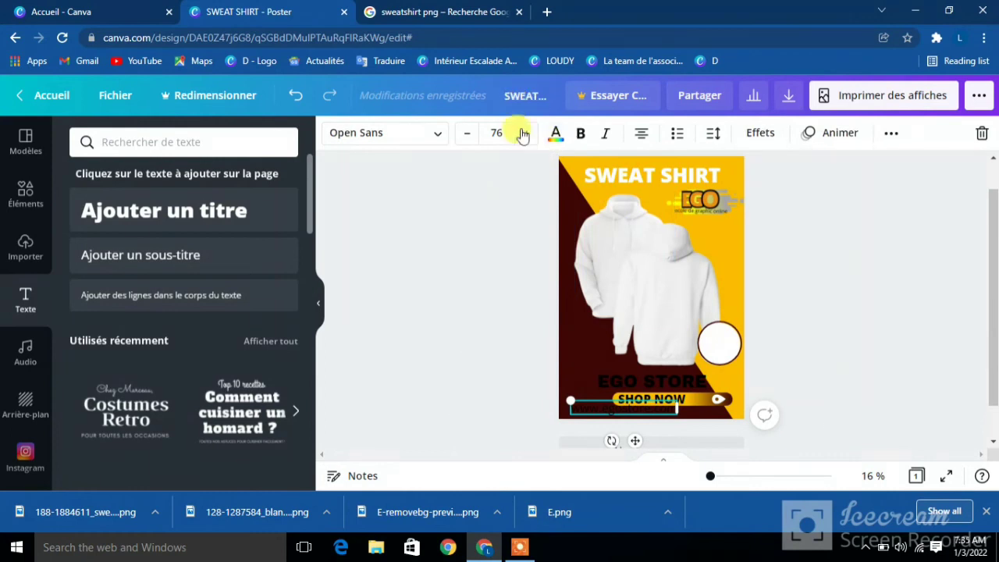
click(470, 135)
click(469, 136)
click(470, 136)
click(469, 135)
click(469, 136)
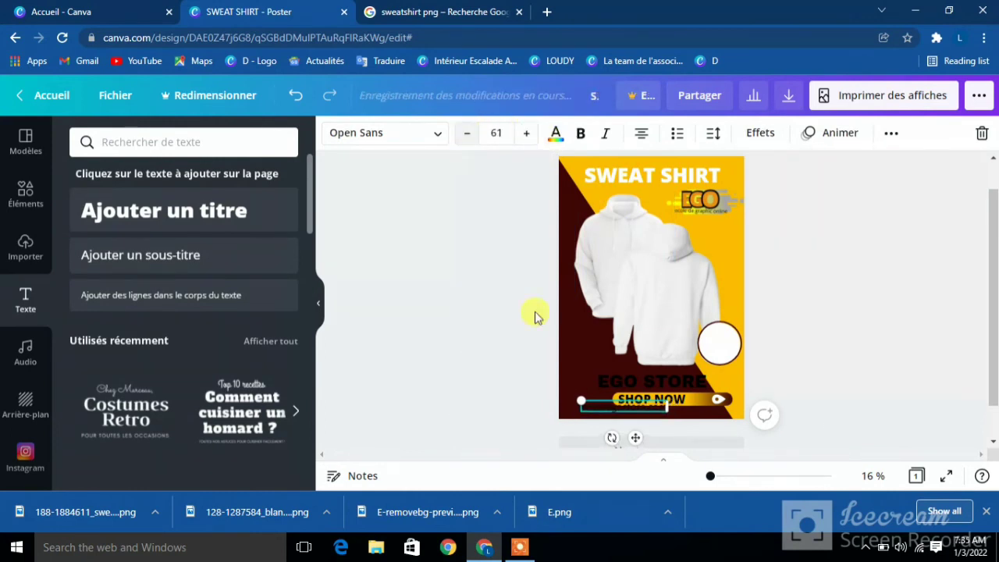
drag(637, 450, 632, 446)
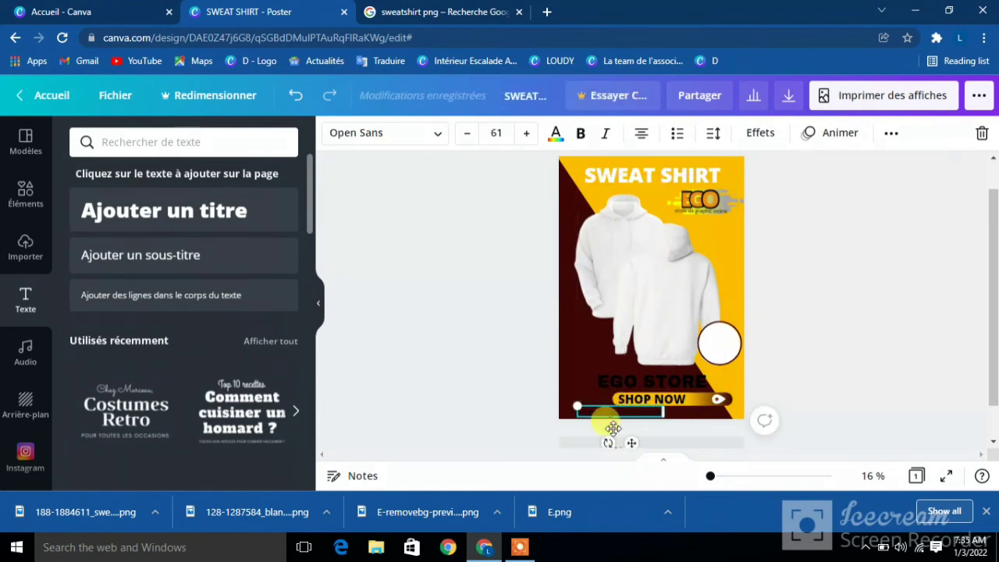
click(554, 137)
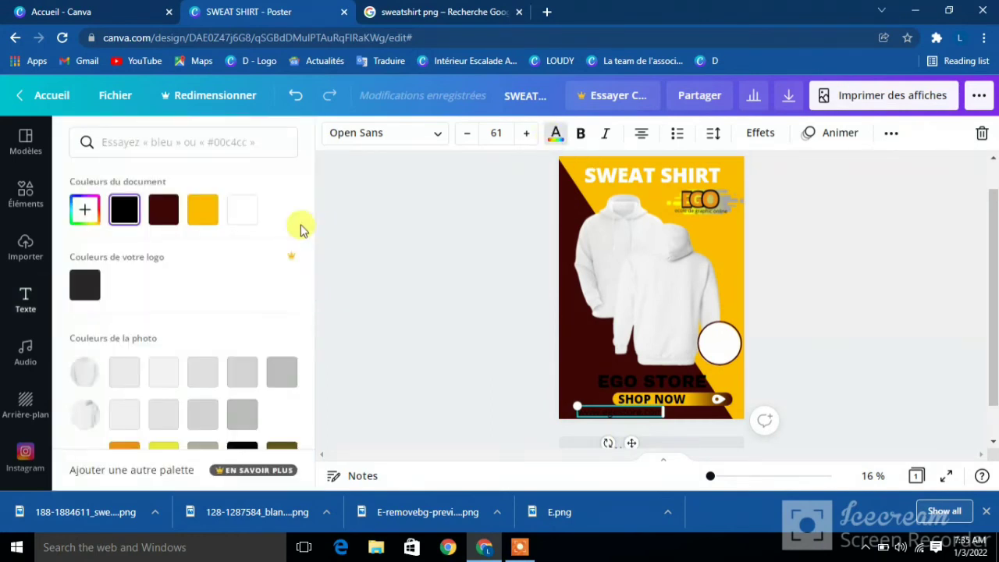
click(238, 208)
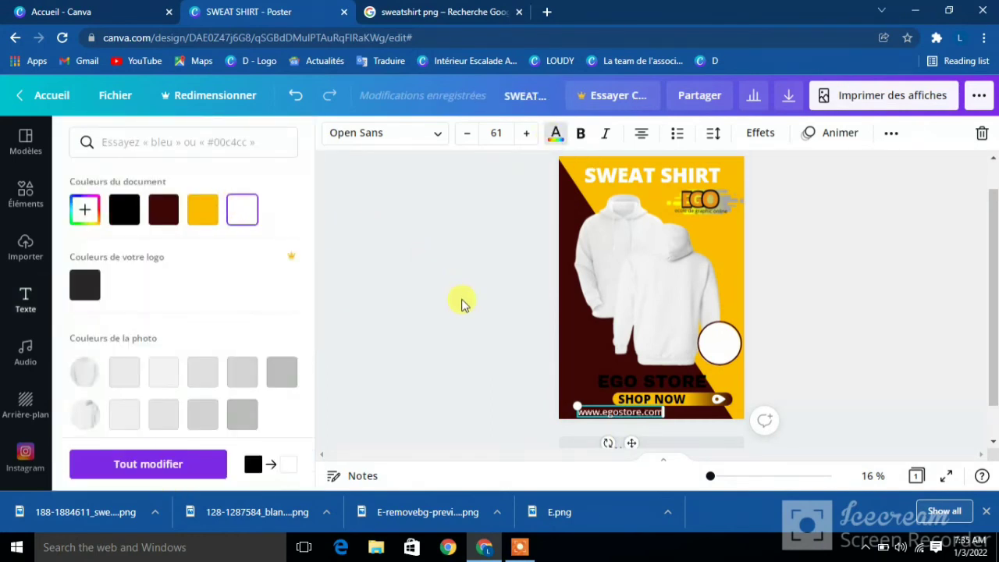
Step: Search the elements library for "WEB" and add the light green globe icon to the poster
click(23, 192)
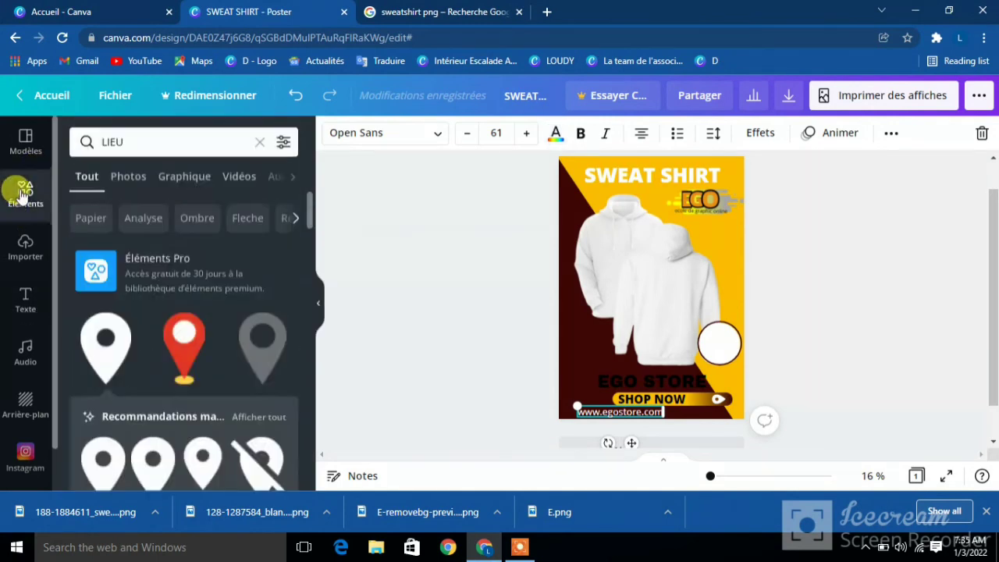
click(143, 141)
key(BackSpace)
key(BackSpace)
key(BackSpace)
key(BackSpace)
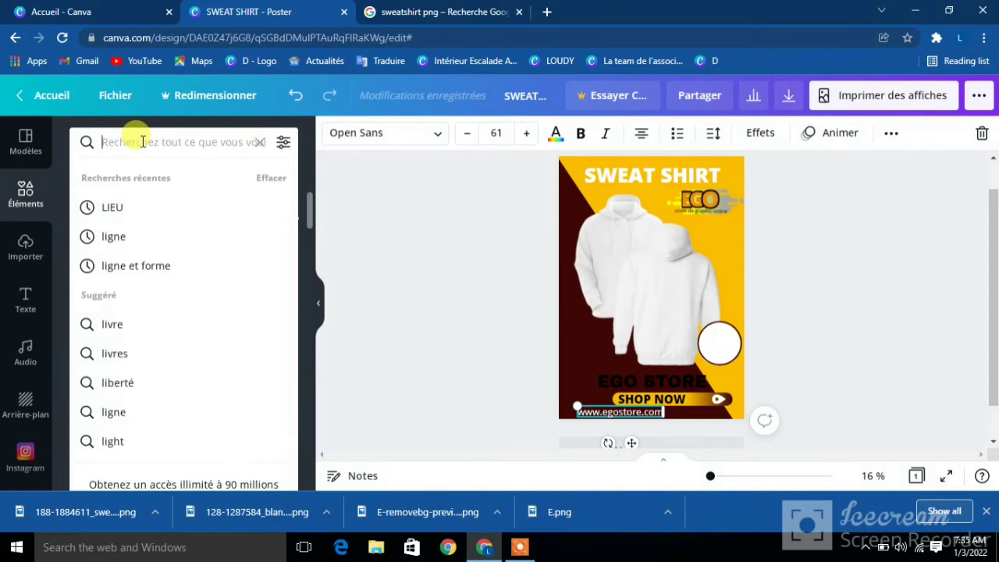
text(web)
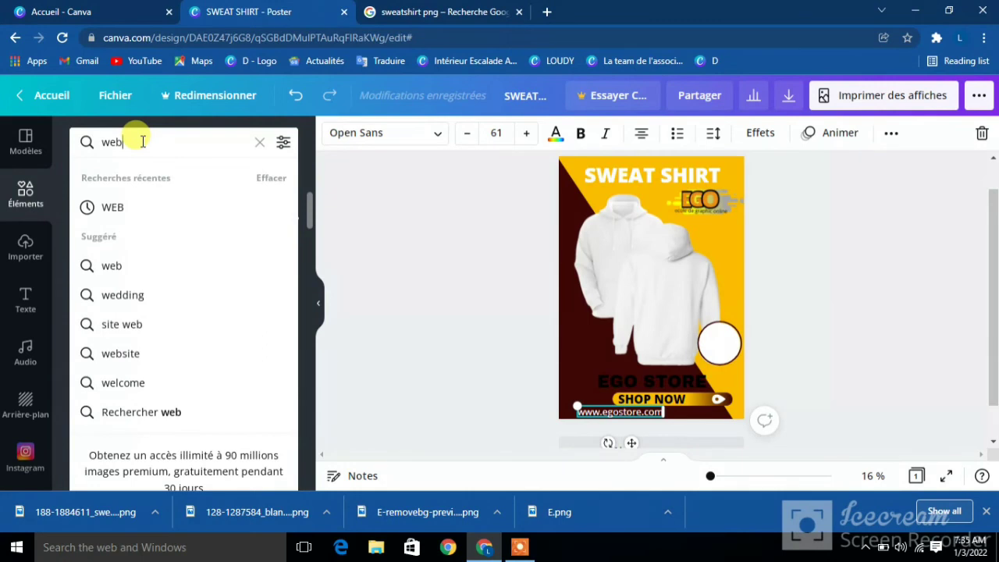
click(140, 208)
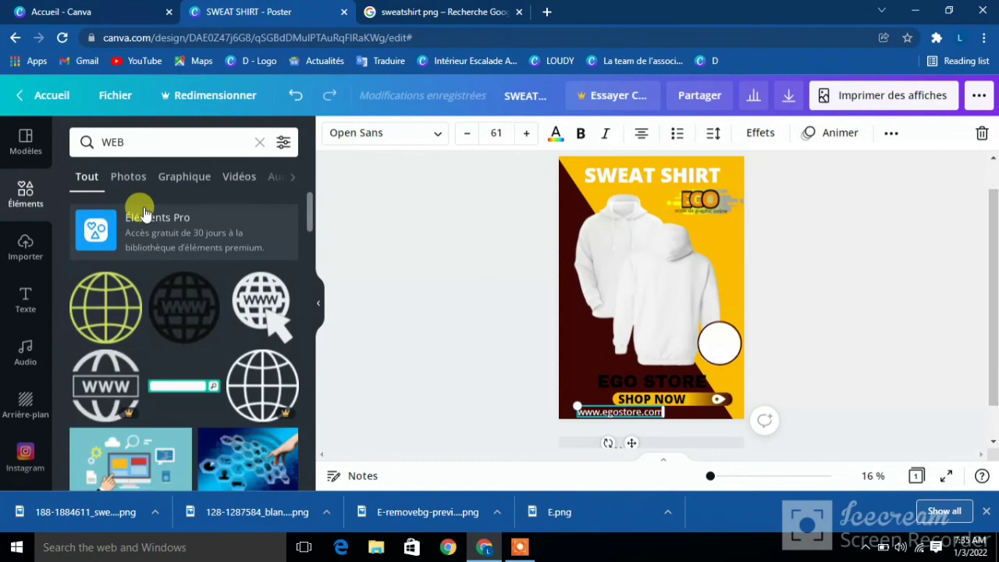
click(96, 299)
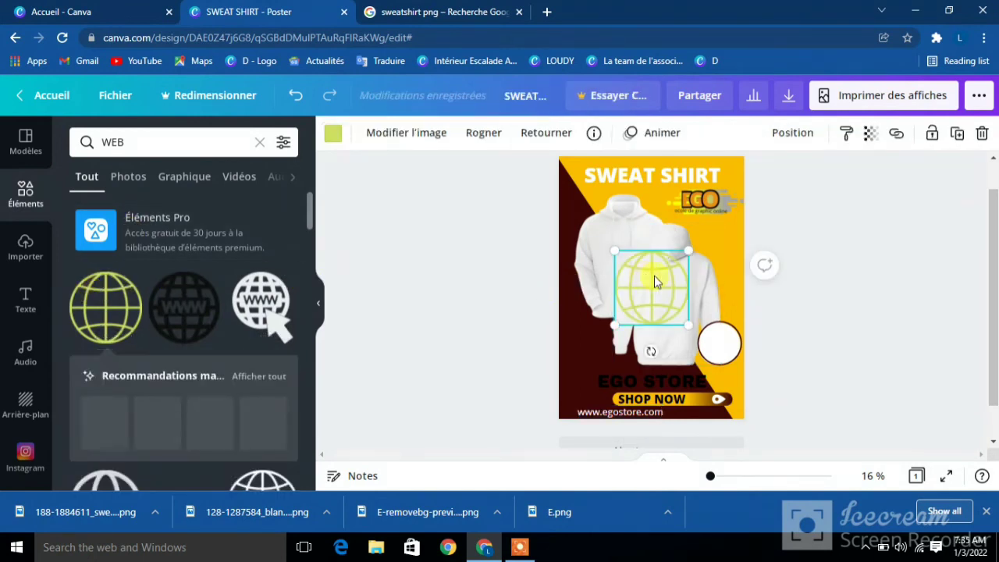
Step: Recolour the globe icon white, shrink it and place it just before the web address in the poster's lower-left corner
click(333, 134)
click(283, 210)
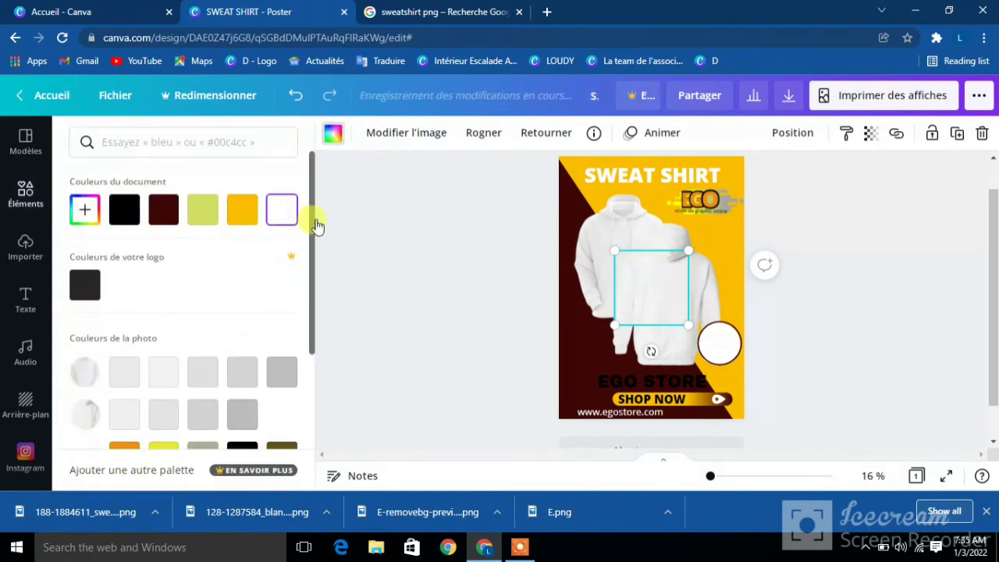
drag(652, 291, 588, 352)
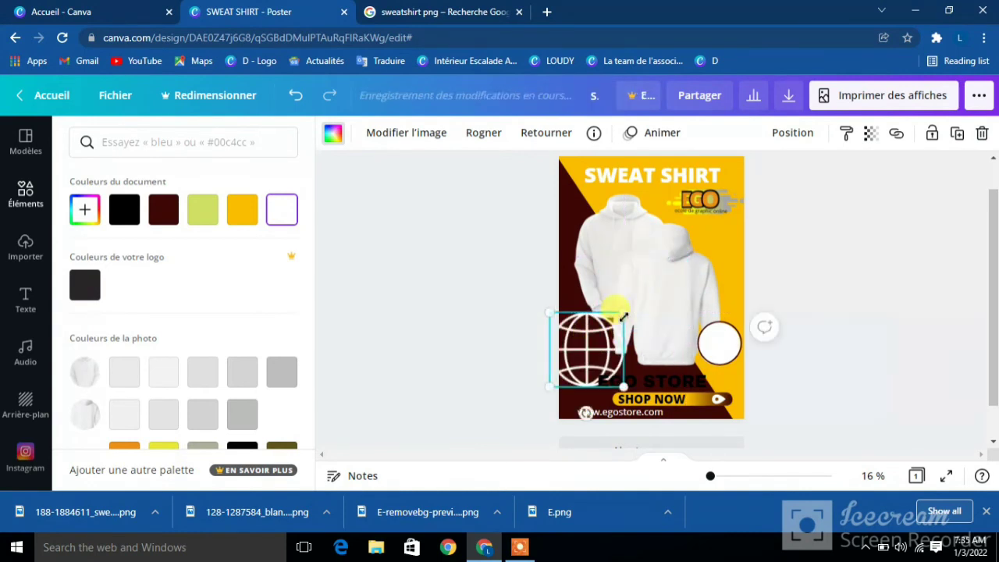
drag(624, 316, 561, 375)
drag(569, 417, 576, 439)
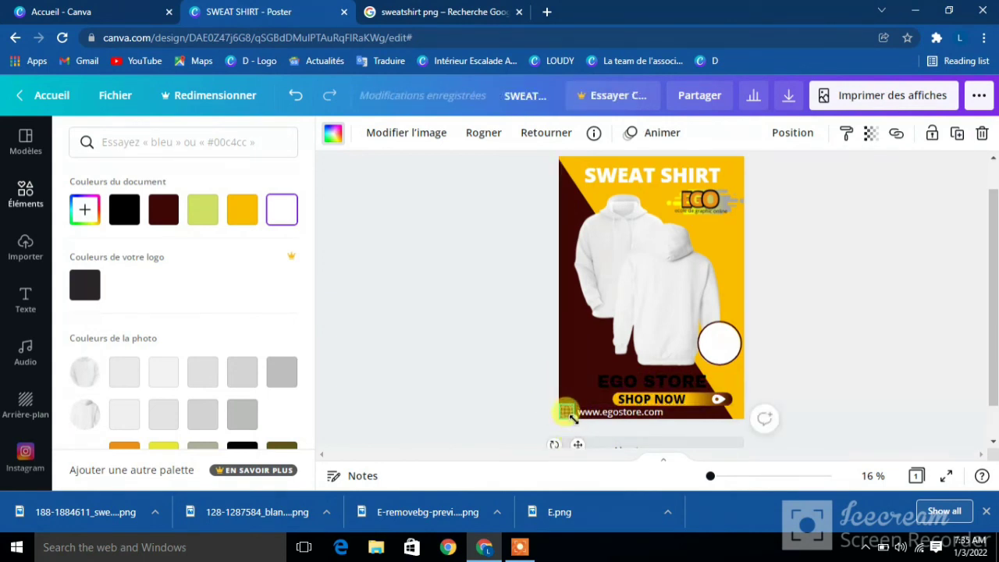
drag(572, 416, 569, 412)
drag(582, 450, 579, 443)
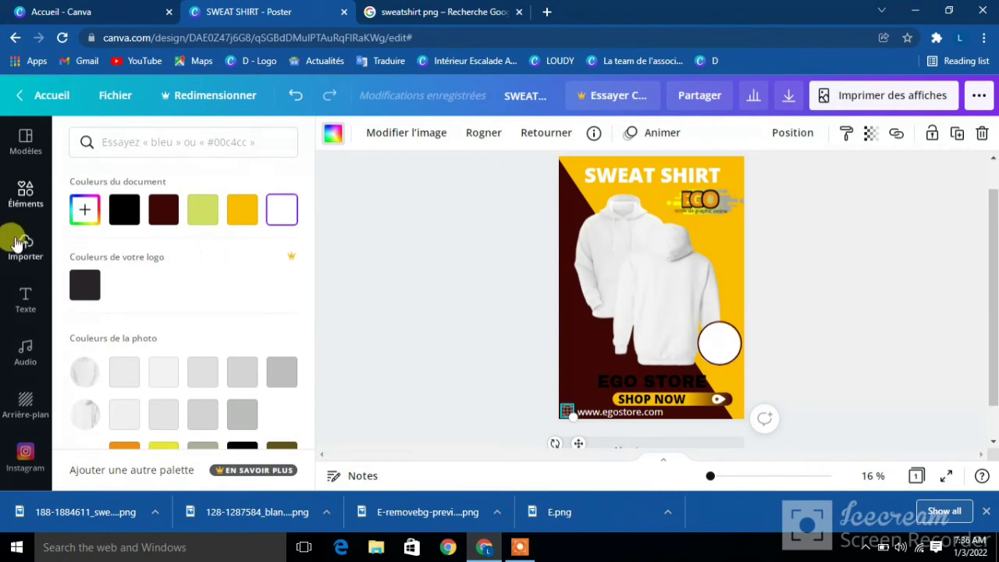
Step: Add a heading reading "25$" and place it on the white circle badge
click(26, 292)
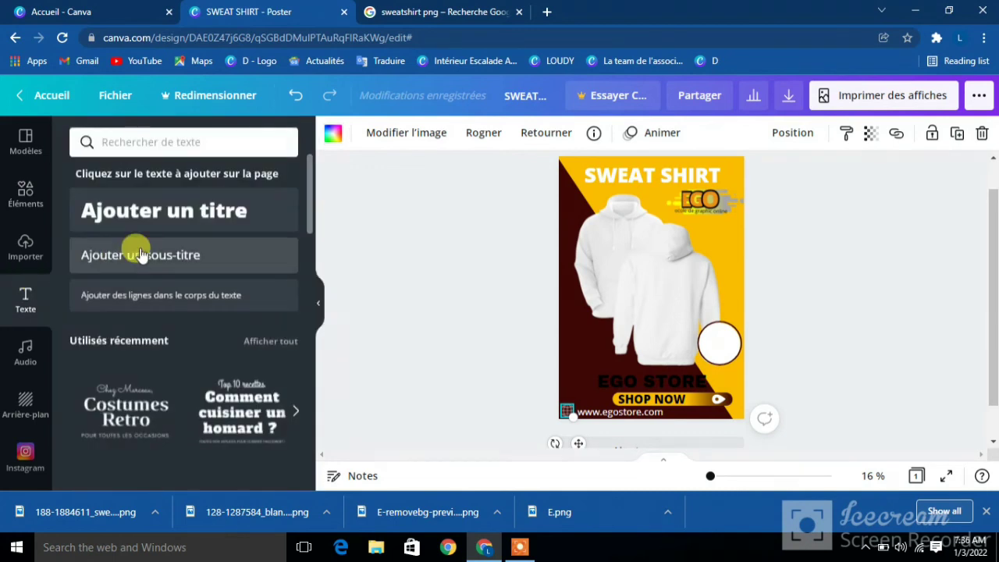
click(158, 210)
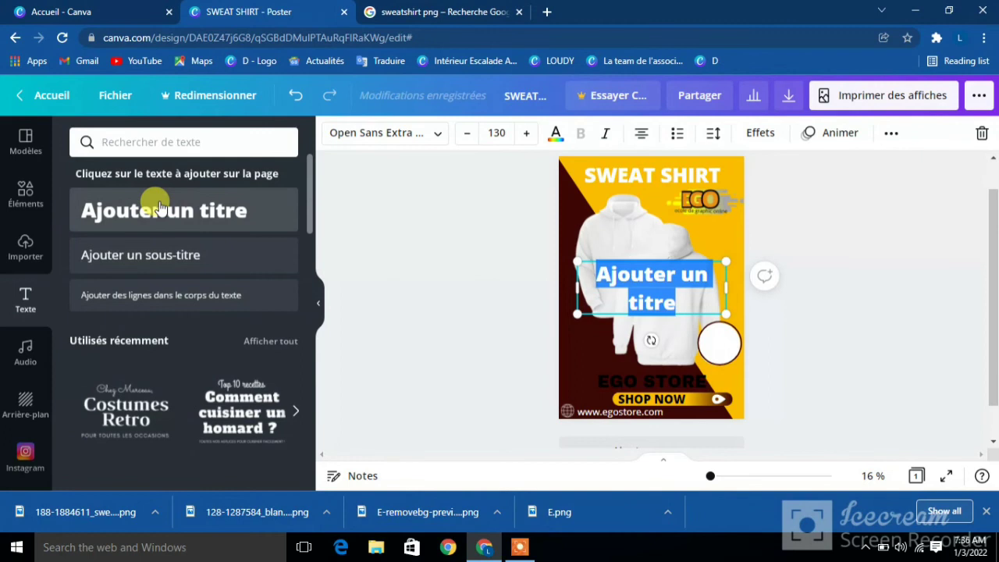
text(25)
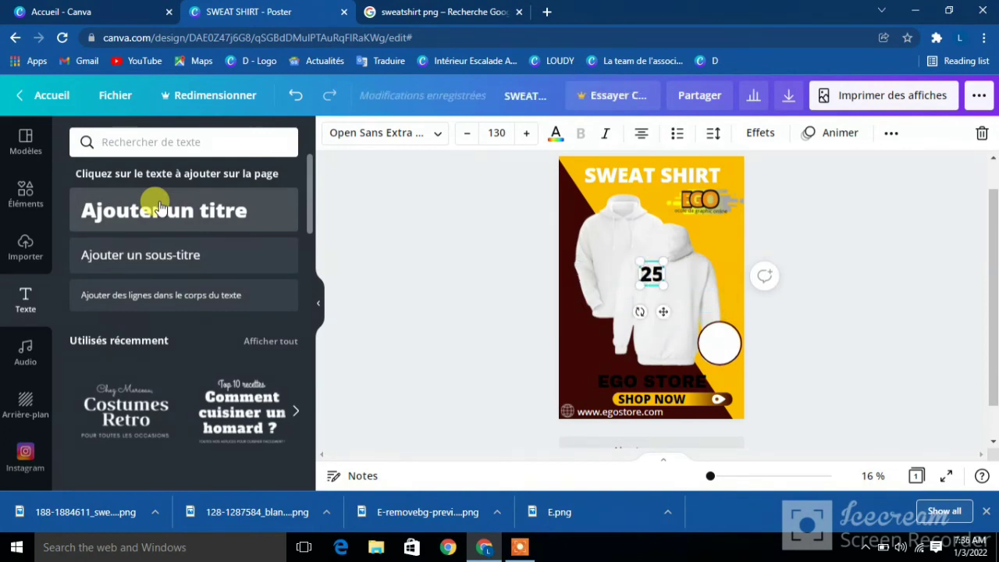
text($)
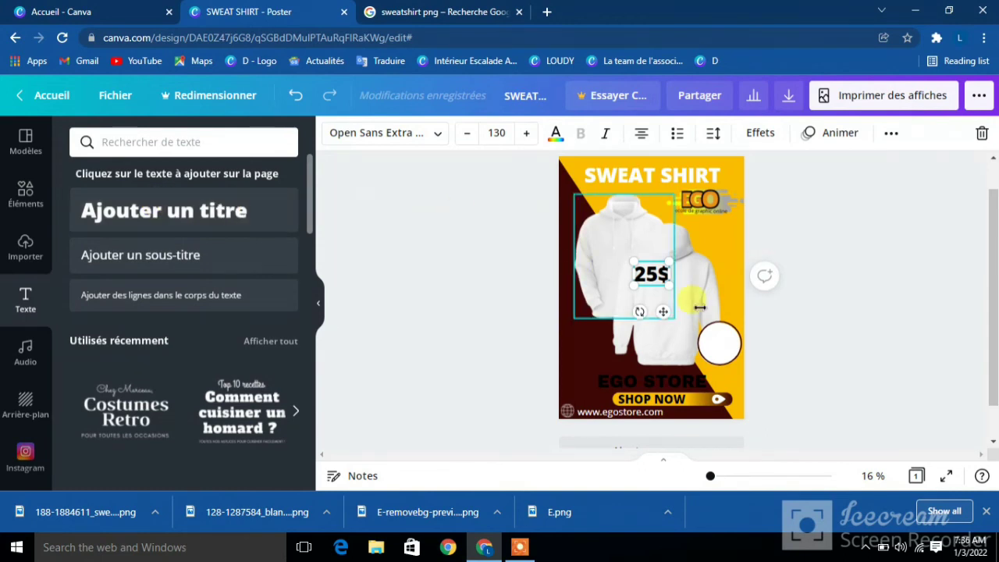
drag(659, 312, 727, 380)
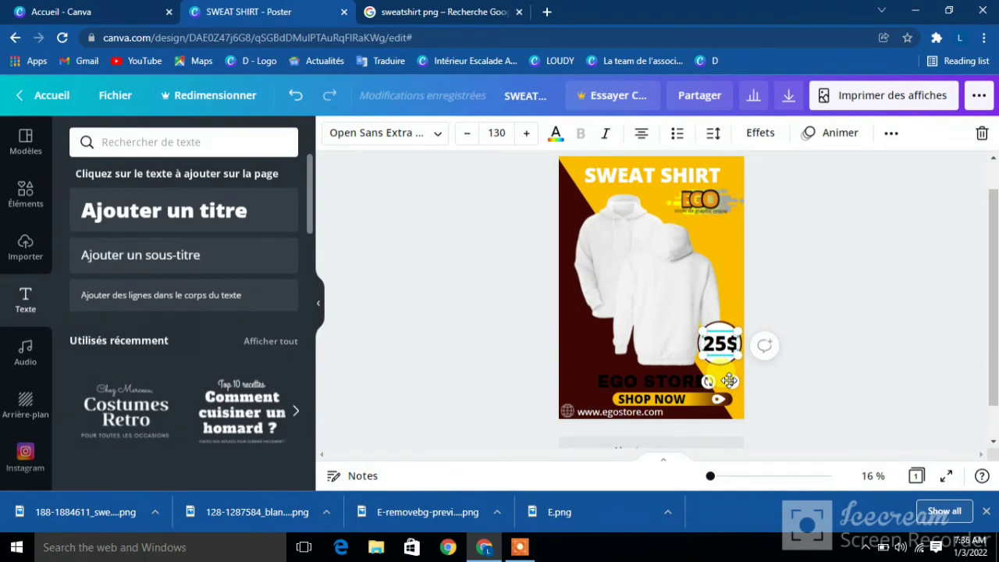
Step: Remove the dollar sign from the price heading and enlarge the remaining "25" to font size 172
double_click(733, 348)
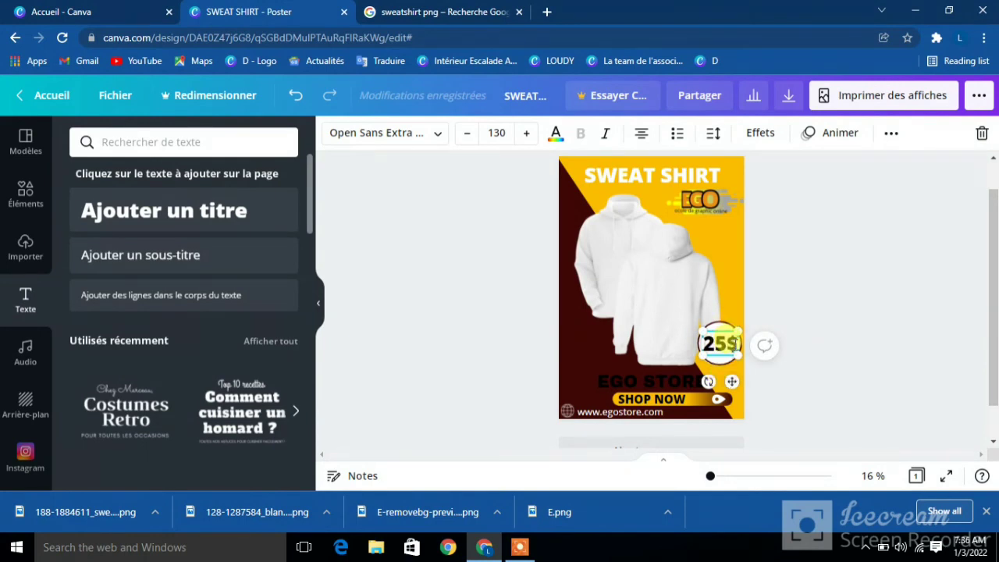
key(BackSpace)
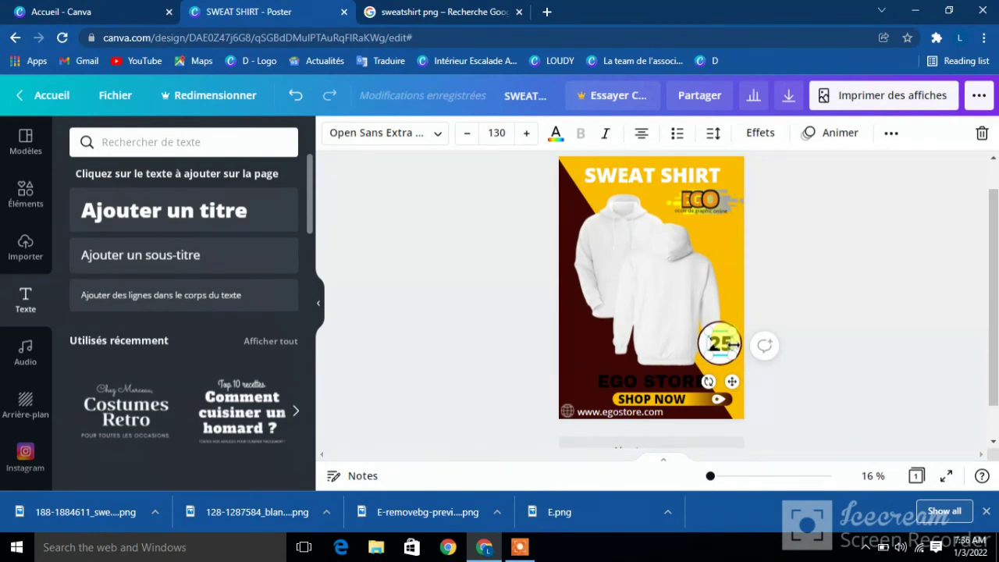
drag(733, 331, 738, 327)
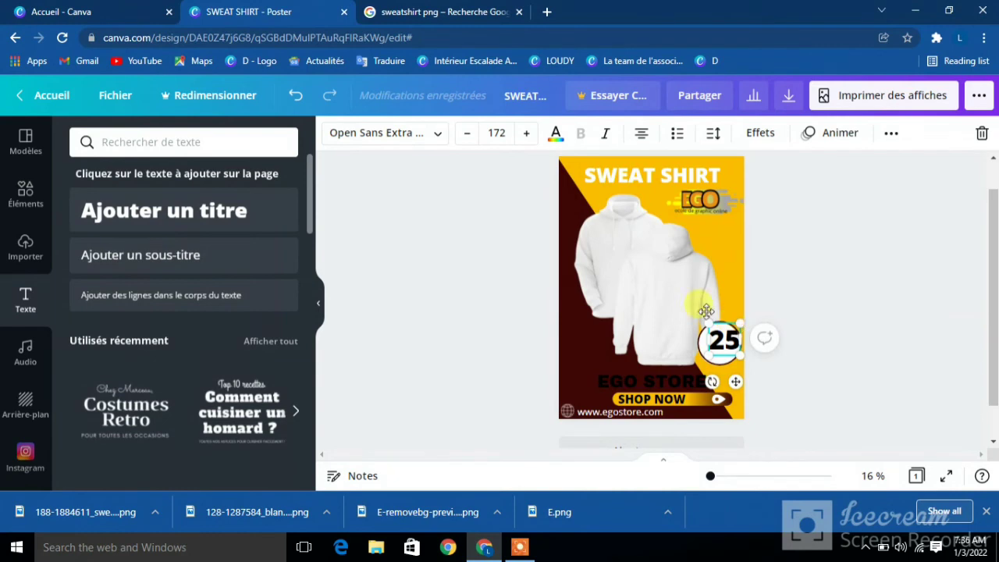
Step: Add a subheading reading "$", enlarge it to font size 103 and place it at the upper left of the "25"
click(204, 257)
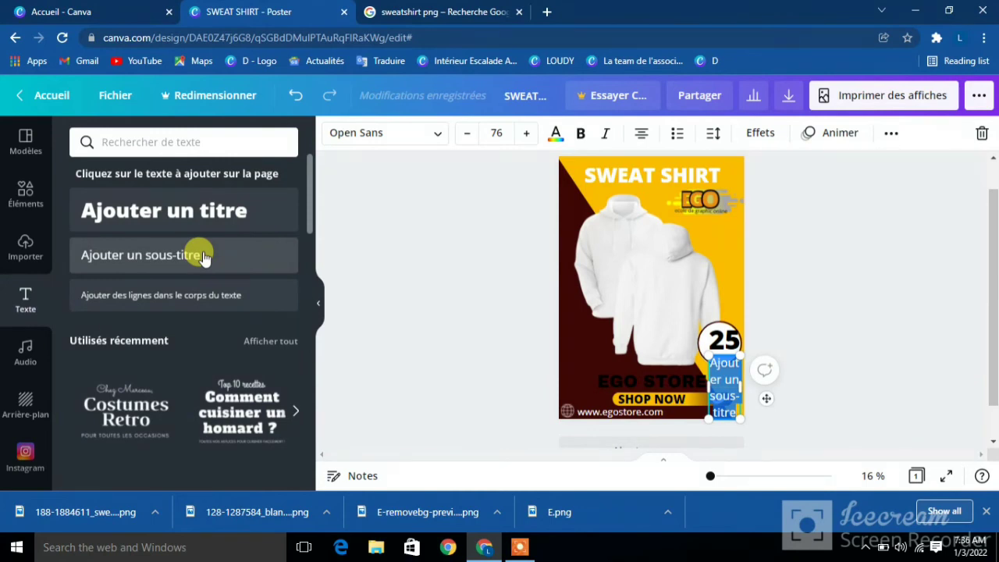
key(BackSpace)
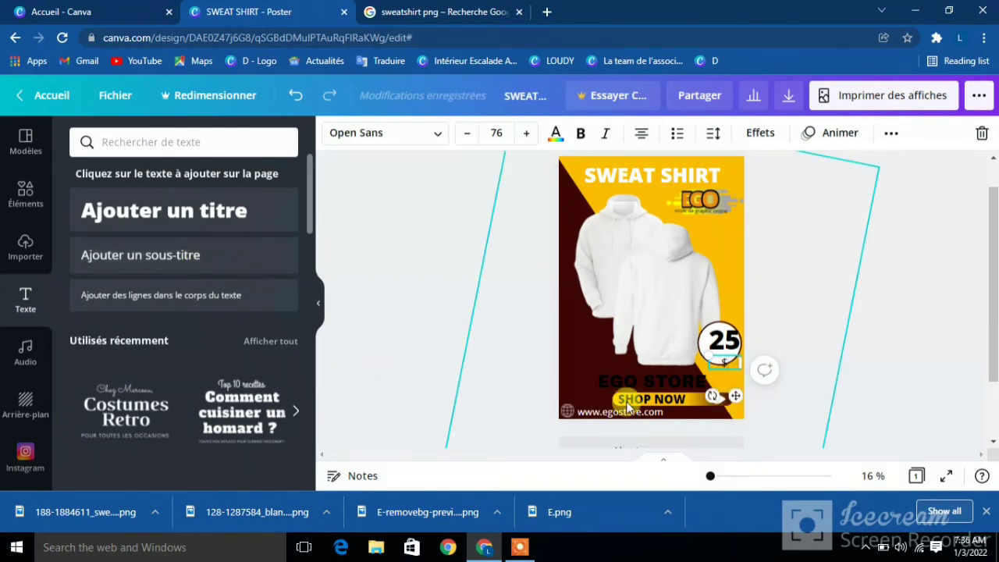
drag(705, 351, 697, 348)
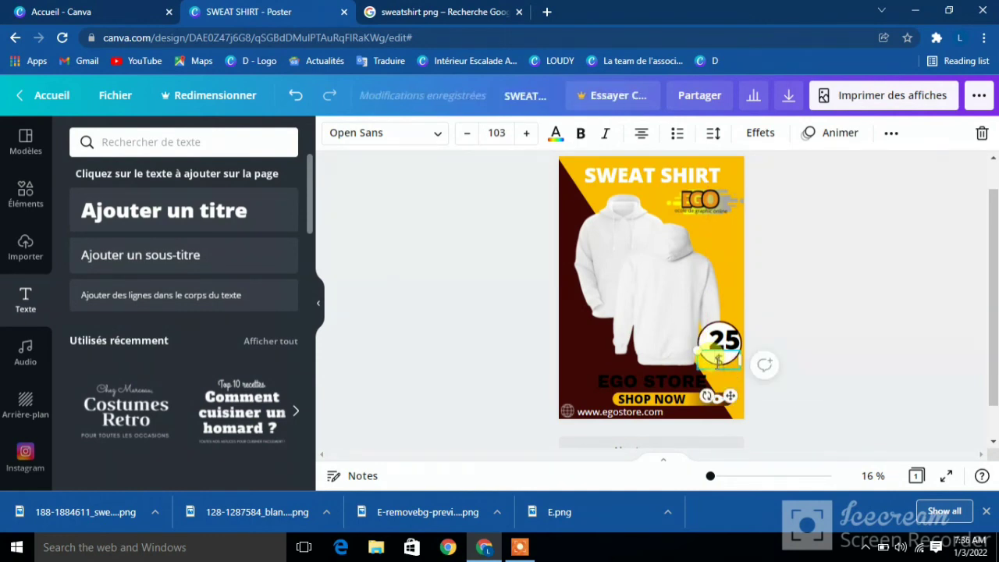
drag(726, 394, 717, 373)
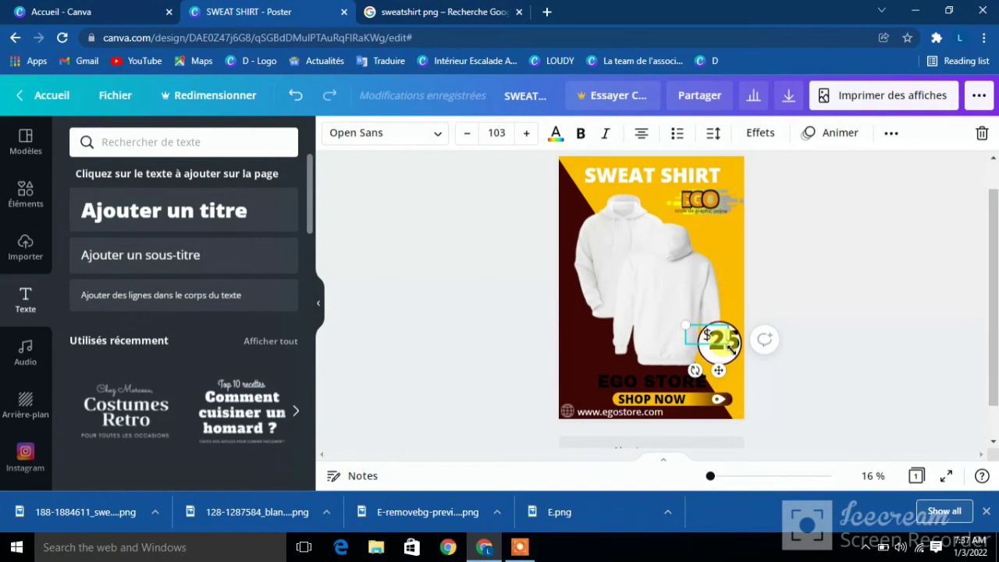
click(754, 352)
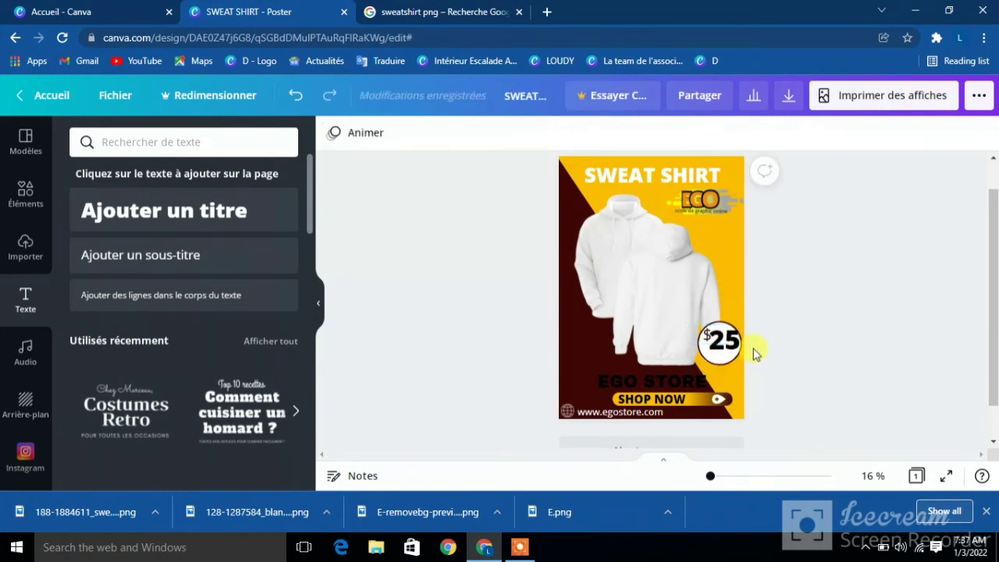
Step: Nudge the "25" slightly down in the badge and recolour both the number and the dollar sign dark maroon
click(733, 351)
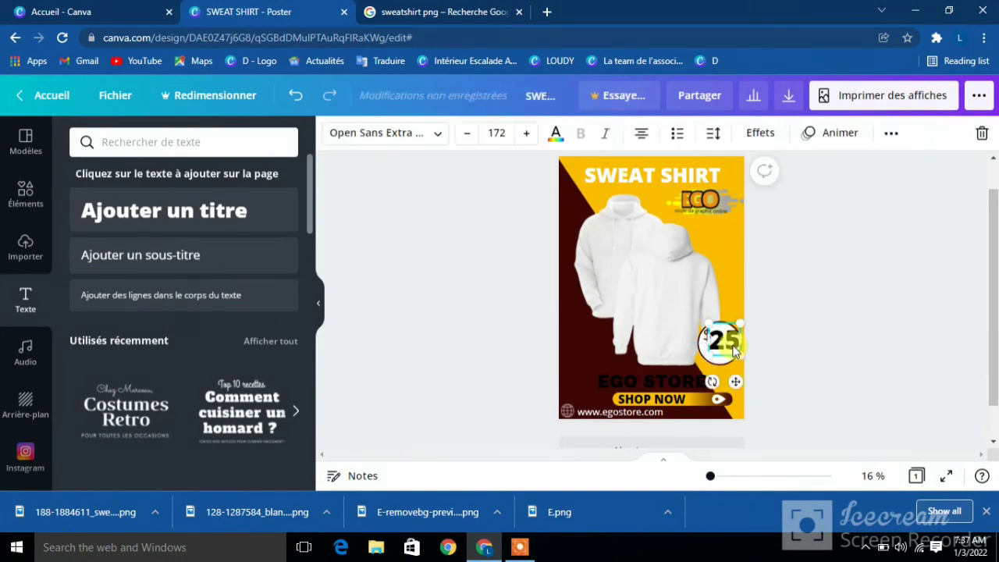
drag(734, 351, 734, 345)
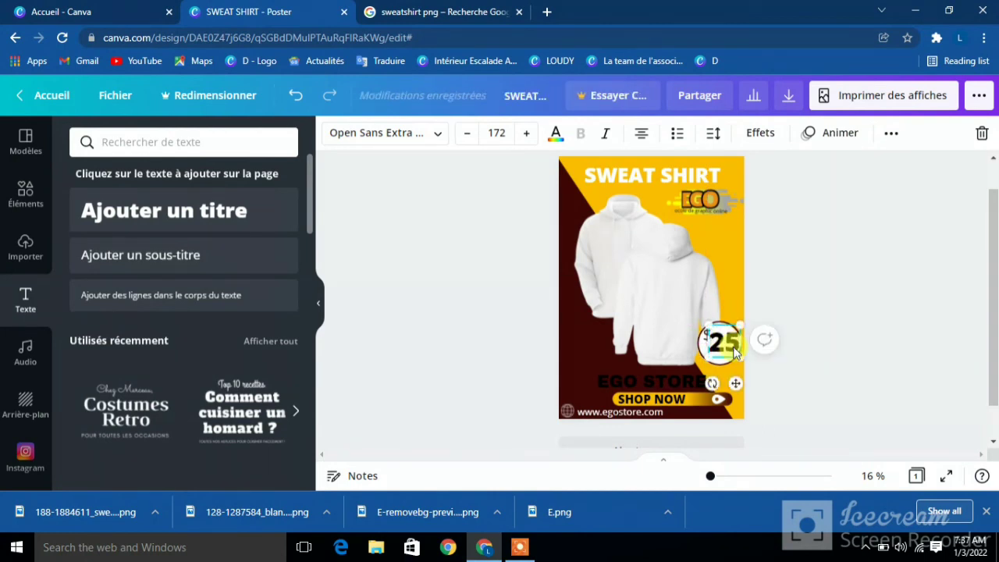
click(555, 134)
click(162, 215)
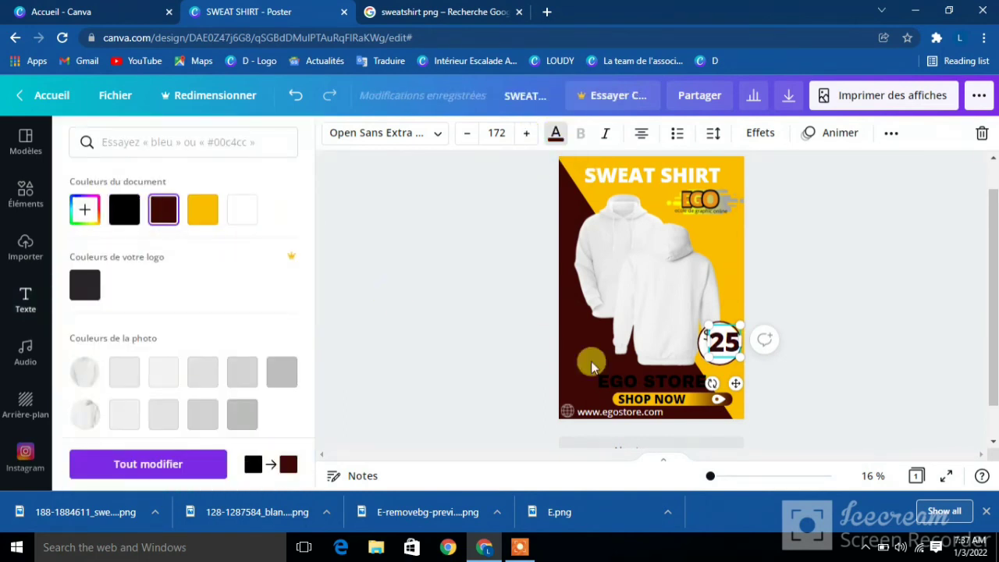
click(702, 335)
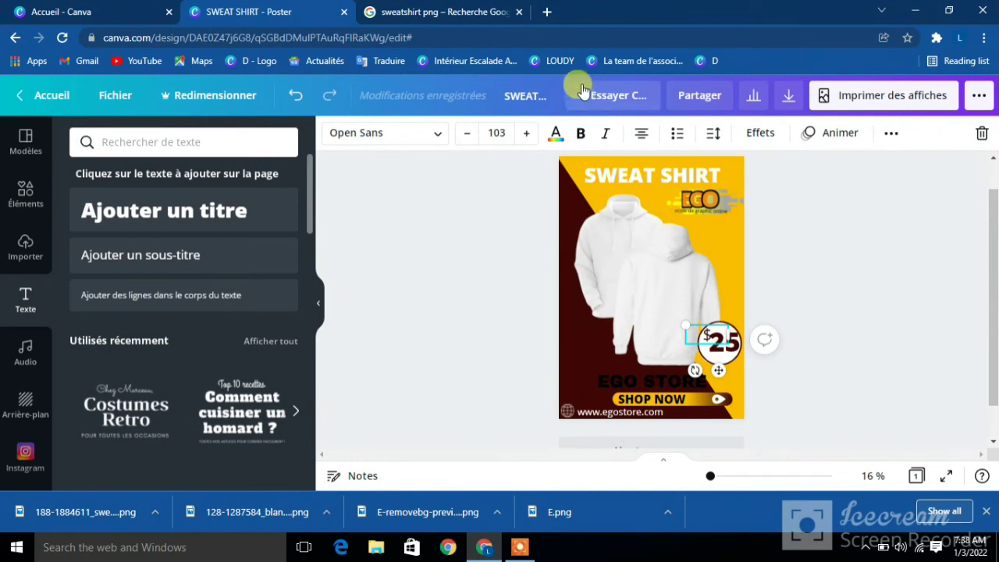
click(556, 134)
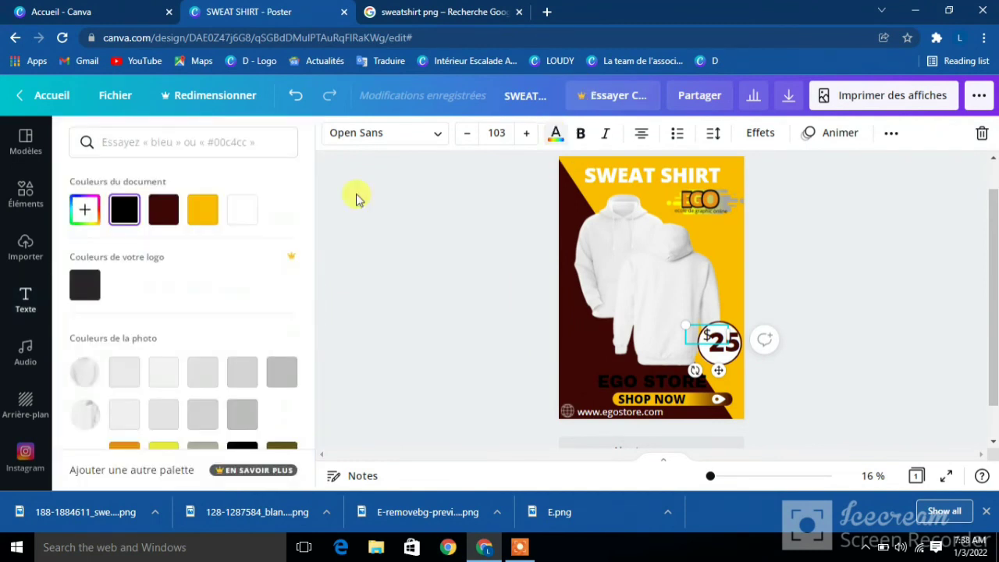
click(164, 208)
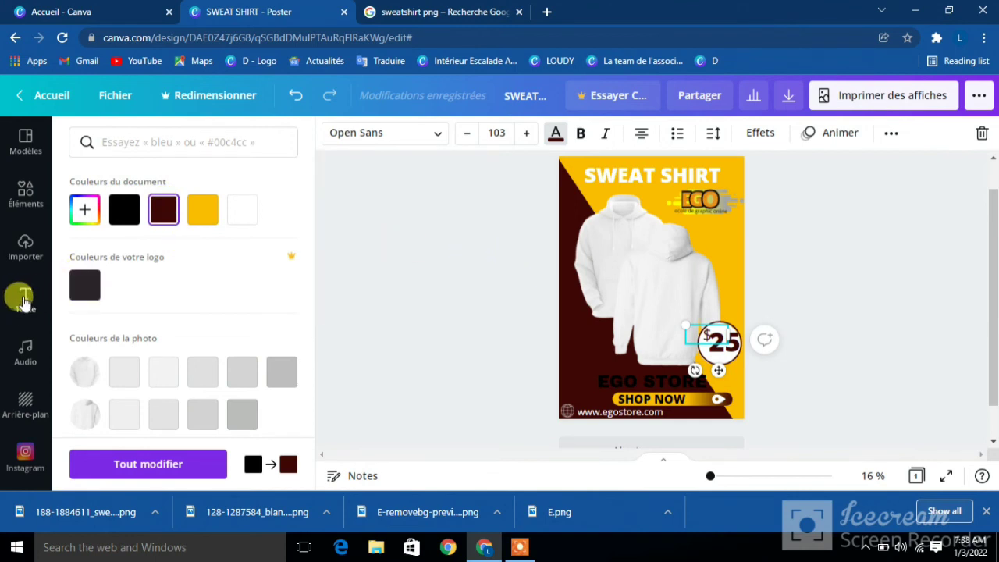
Step: Add body text reading "available now", enlarge it to font size 78.2 and widen its box to fit one line
click(24, 300)
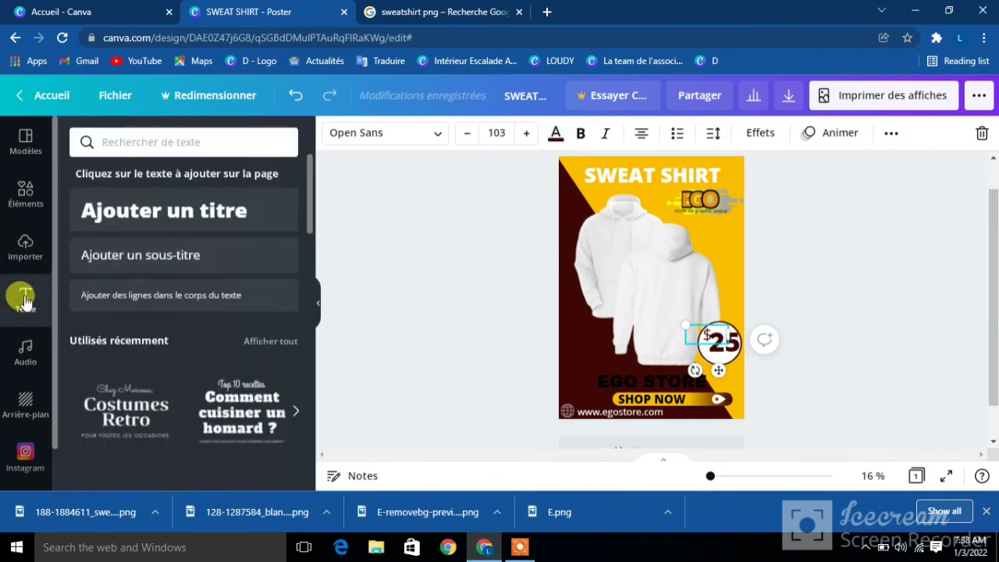
click(151, 295)
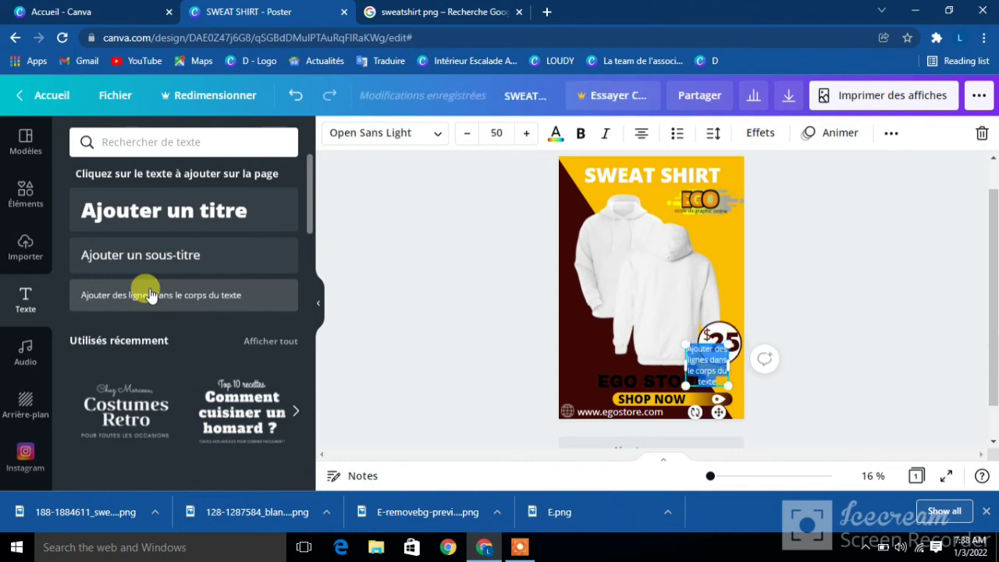
key(BackSpace)
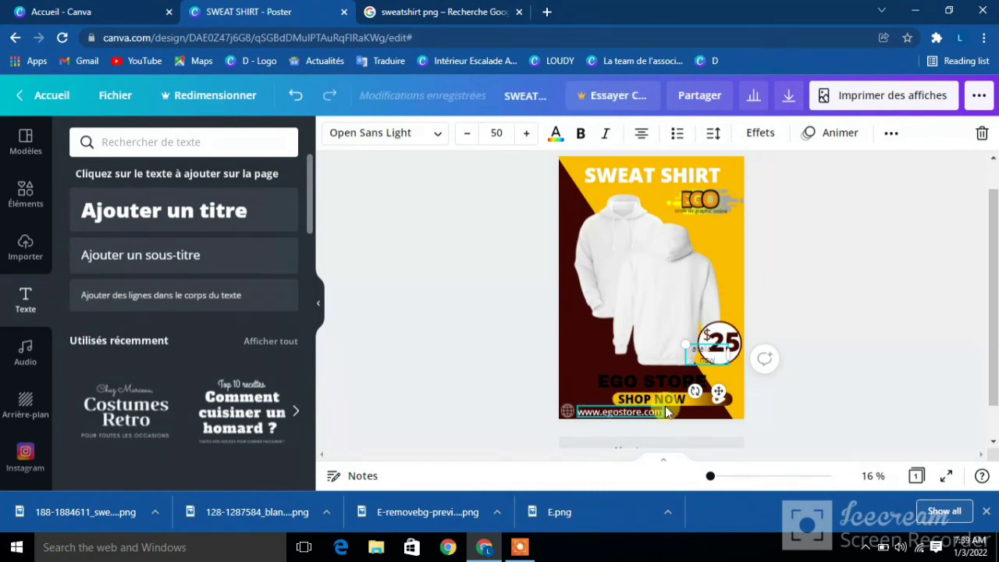
click(683, 348)
drag(679, 343, 663, 331)
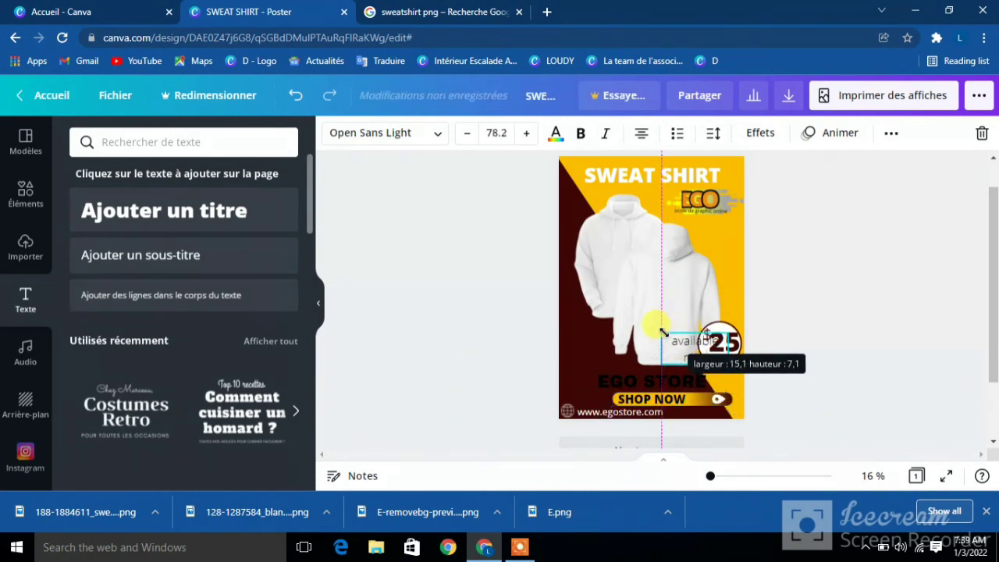
drag(762, 346, 777, 345)
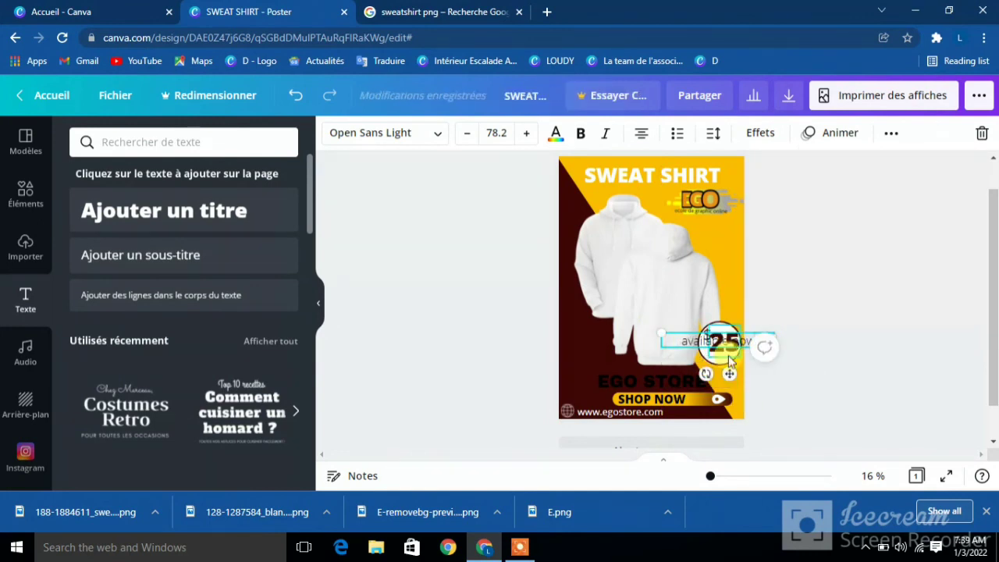
Step: Raise the "SWEAT SHIRT" heading slightly and centre the "available now" text directly beneath it
drag(729, 375, 668, 318)
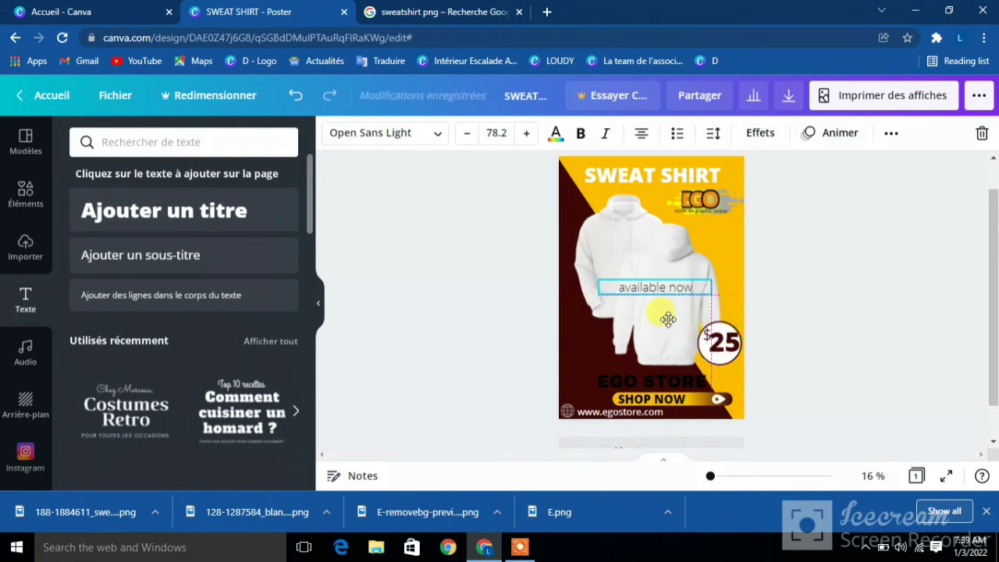
drag(668, 319, 647, 232)
drag(675, 172, 673, 168)
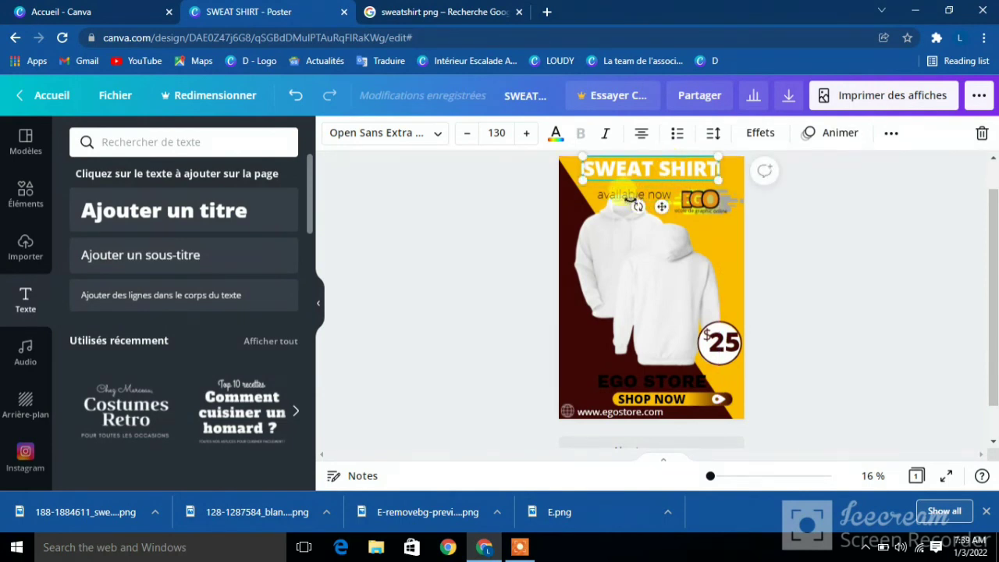
drag(630, 203, 643, 190)
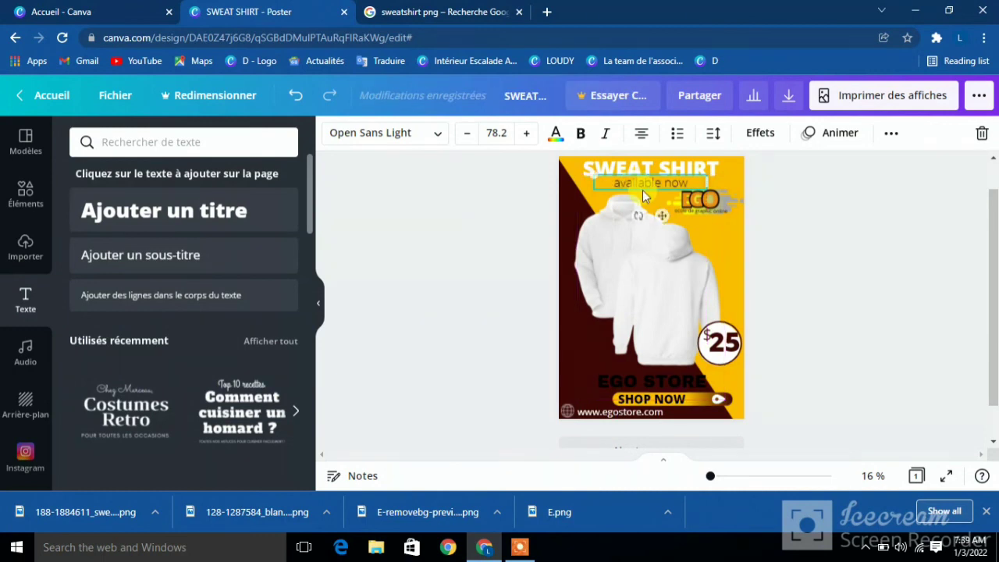
Step: Set the "available now" text to the Montserrat Classic font and reduce its size to 60.2
click(438, 134)
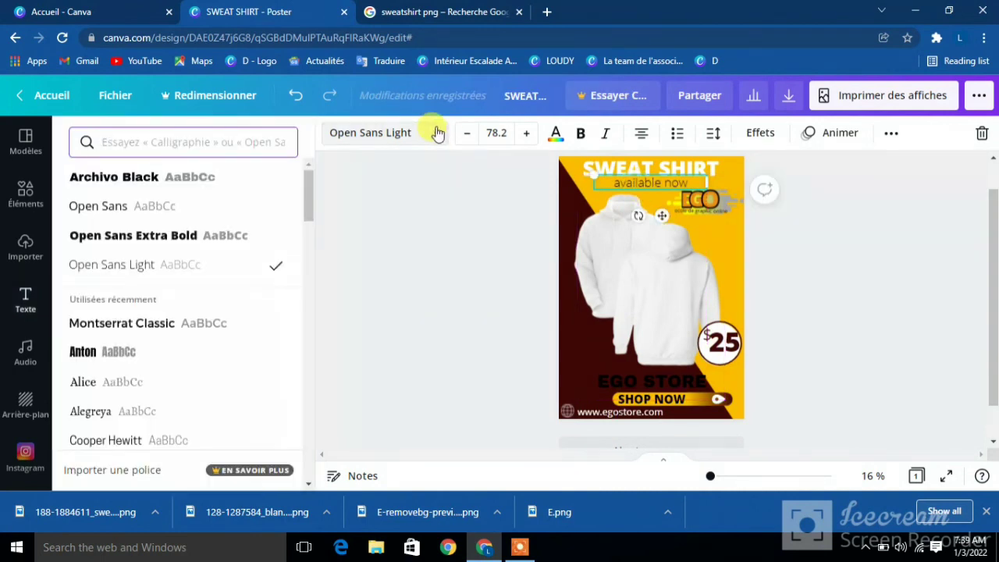
click(173, 235)
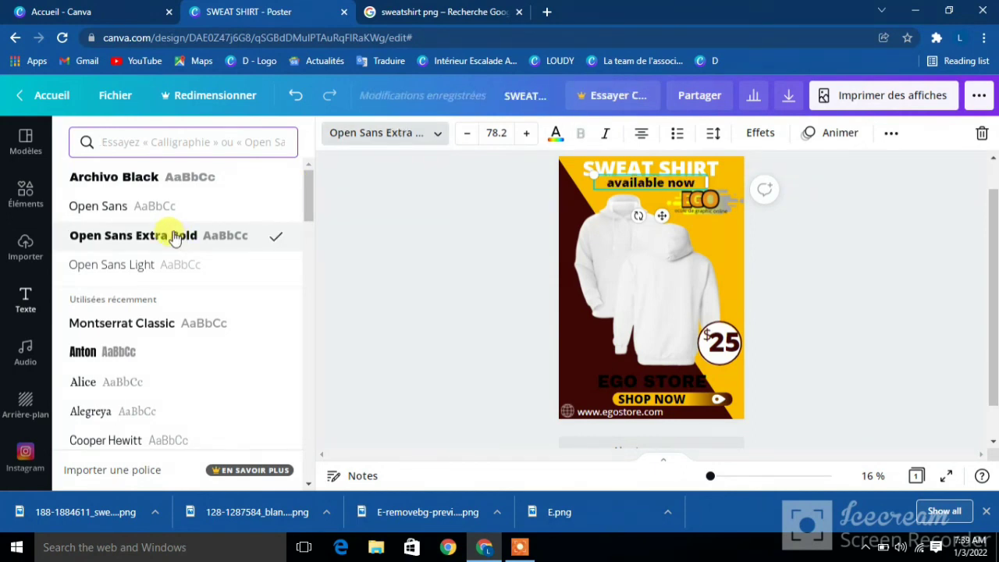
click(166, 322)
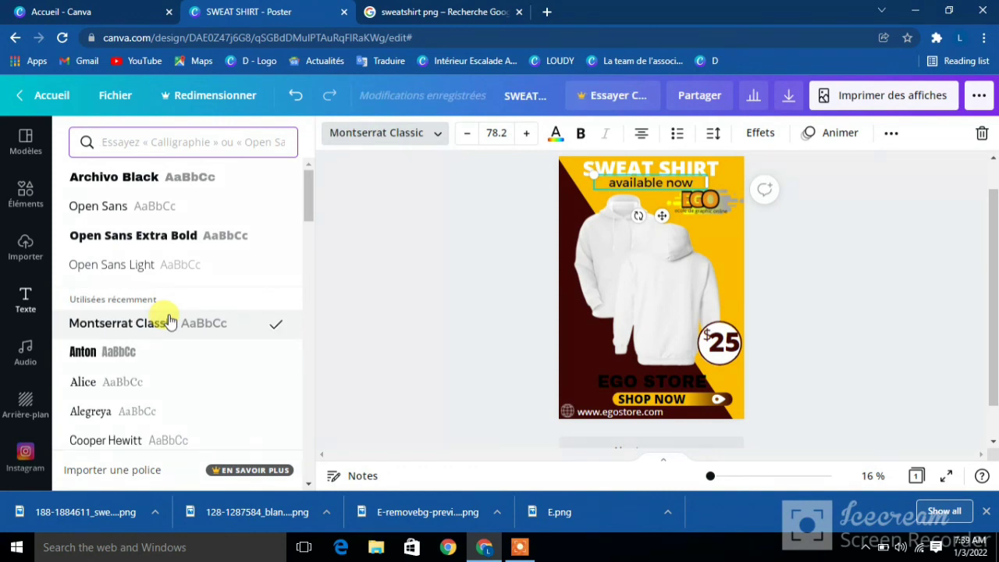
click(467, 134)
click(466, 134)
click(466, 133)
click(466, 134)
click(467, 133)
click(466, 134)
click(466, 133)
click(467, 133)
click(466, 133)
click(467, 133)
click(466, 133)
click(467, 134)
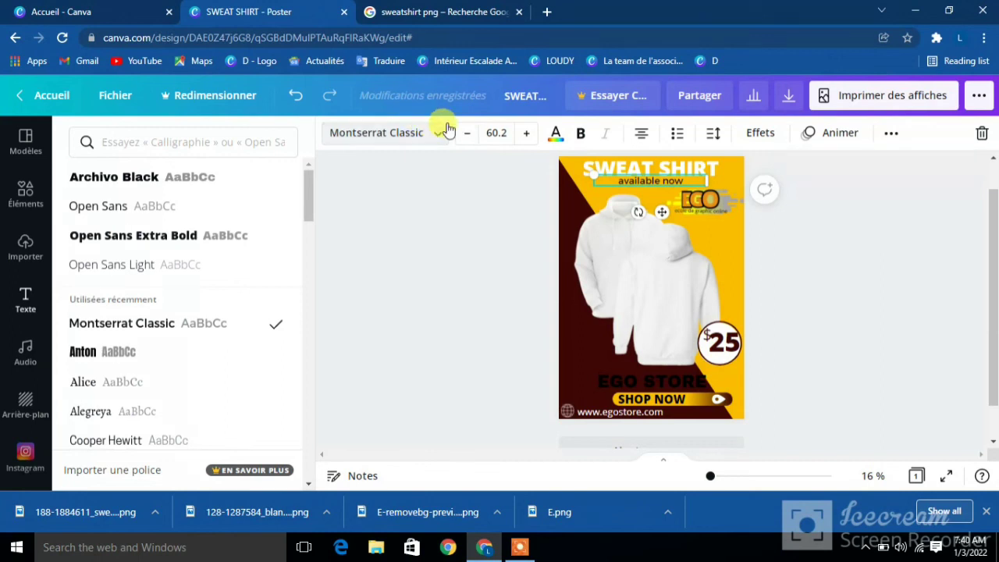
Step: Try to recolour the "available now" text dark maroon
click(557, 137)
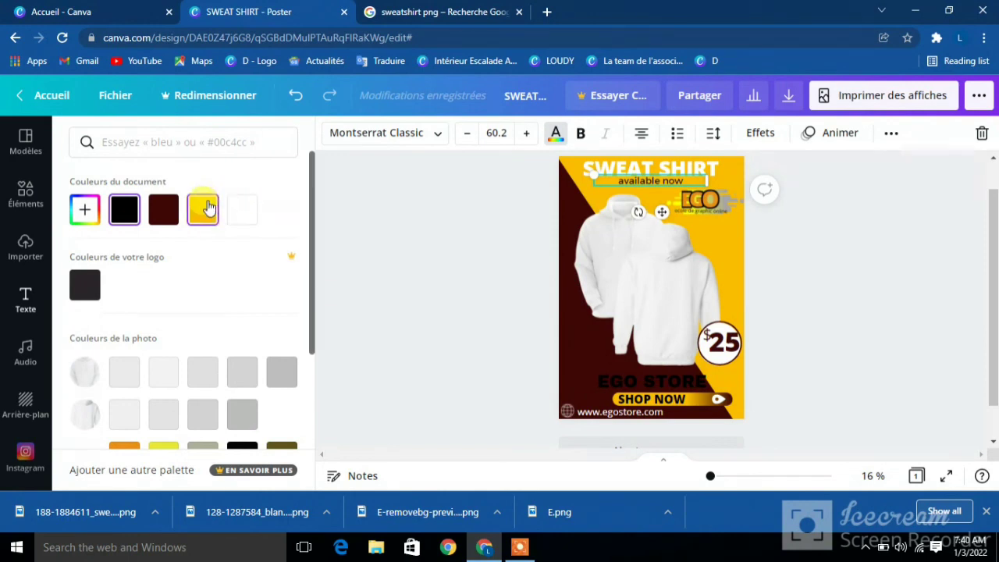
click(168, 212)
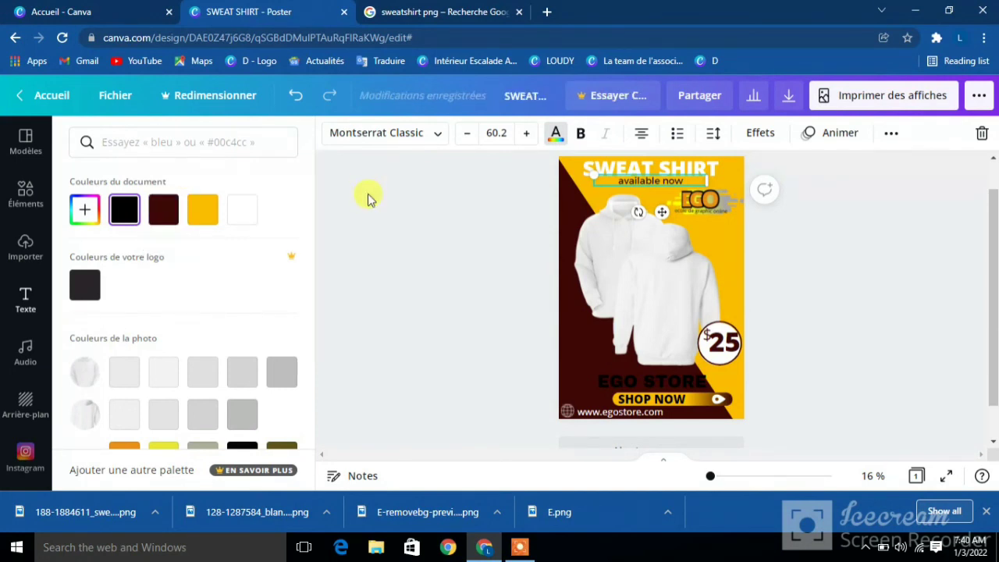
key(Escape)
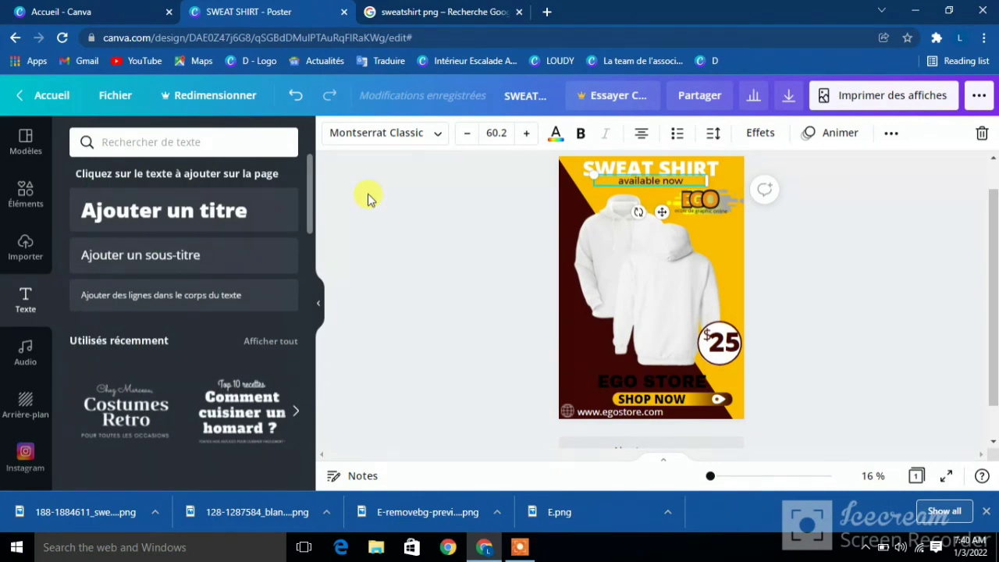
click(368, 198)
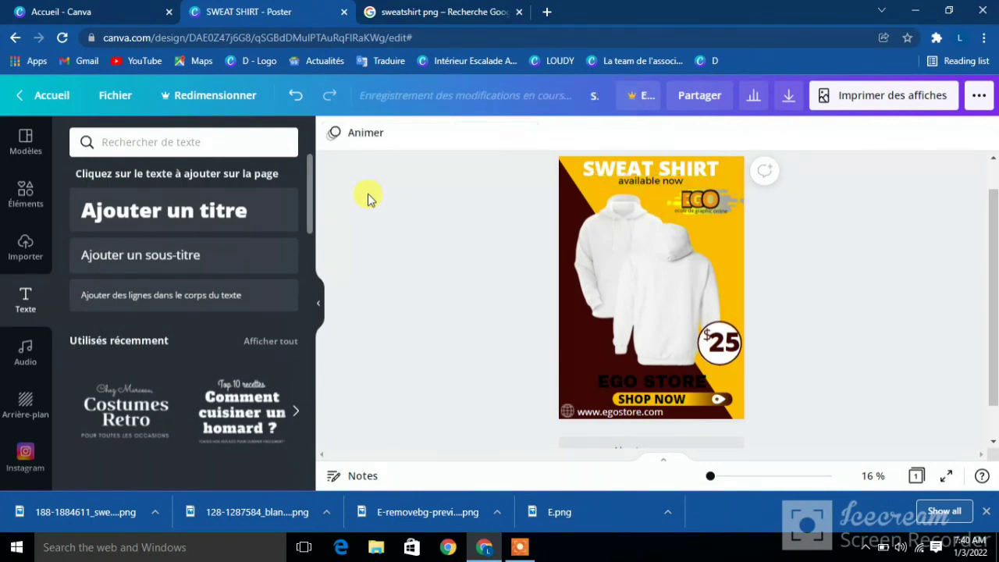
Step: Search the elements for "dégradé" and add the free yellow-to-pink horizontal streak graphic to the poster
click(25, 192)
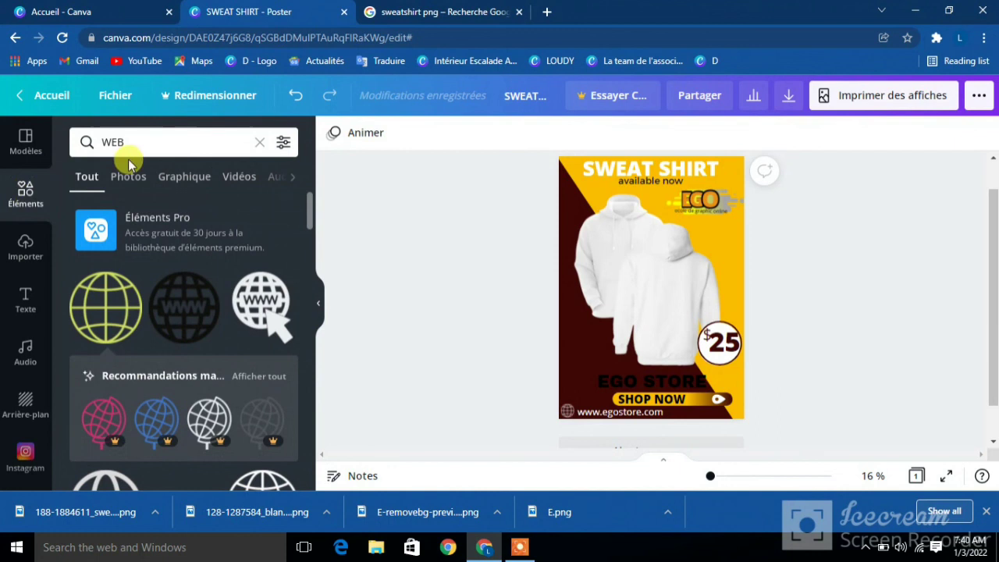
click(259, 145)
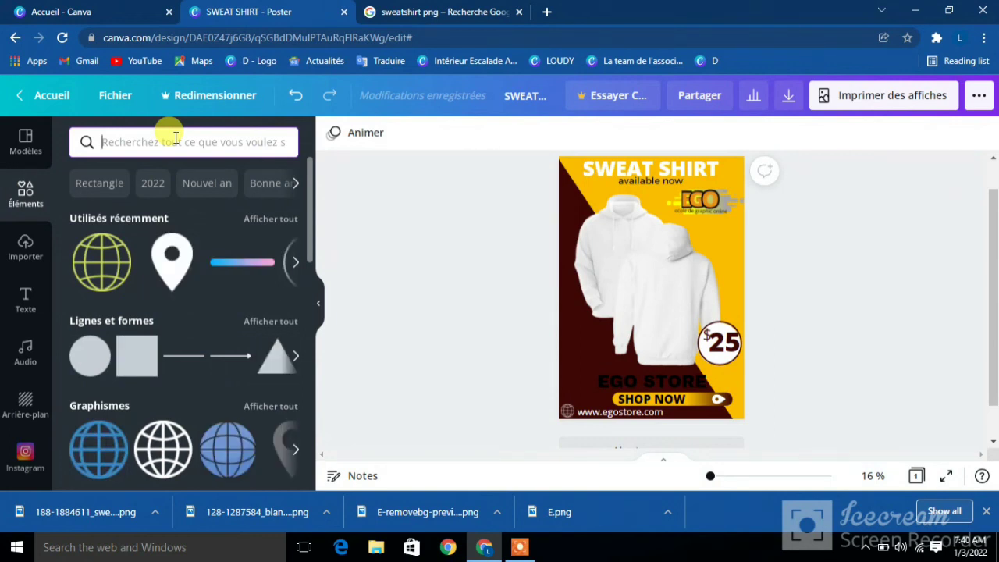
text(de)
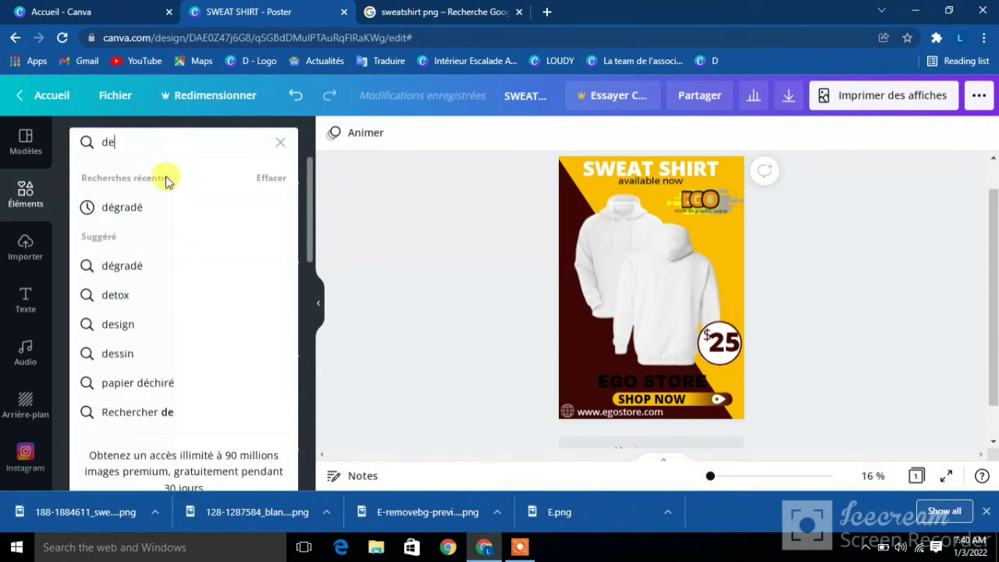
click(166, 213)
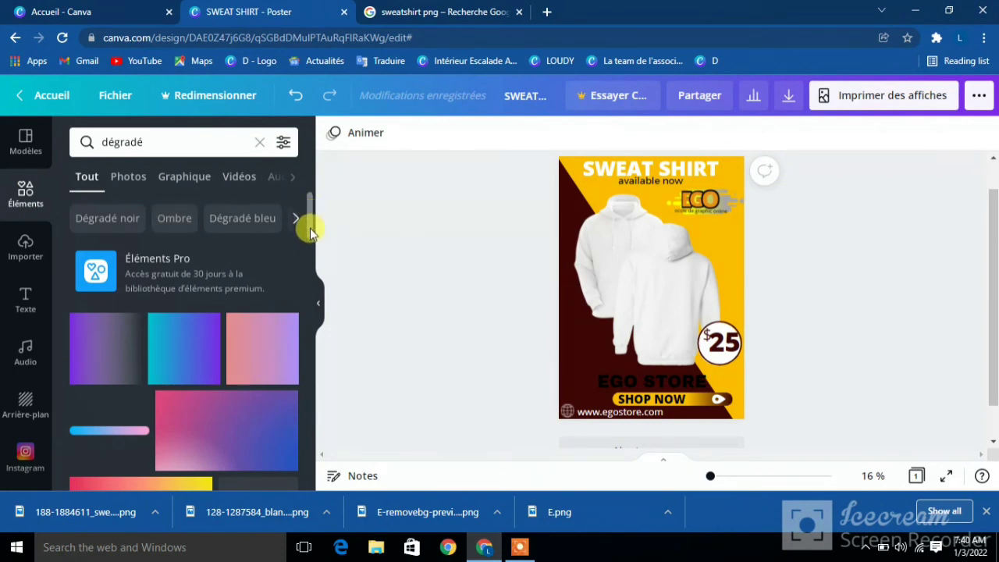
scroll(309, 228, down, 2)
drag(309, 226, 309, 305)
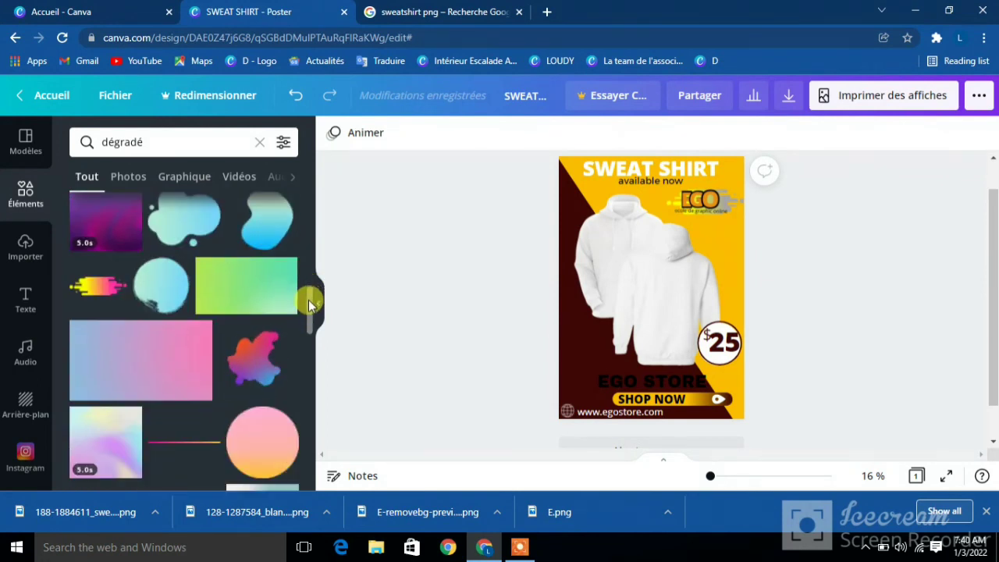
click(94, 286)
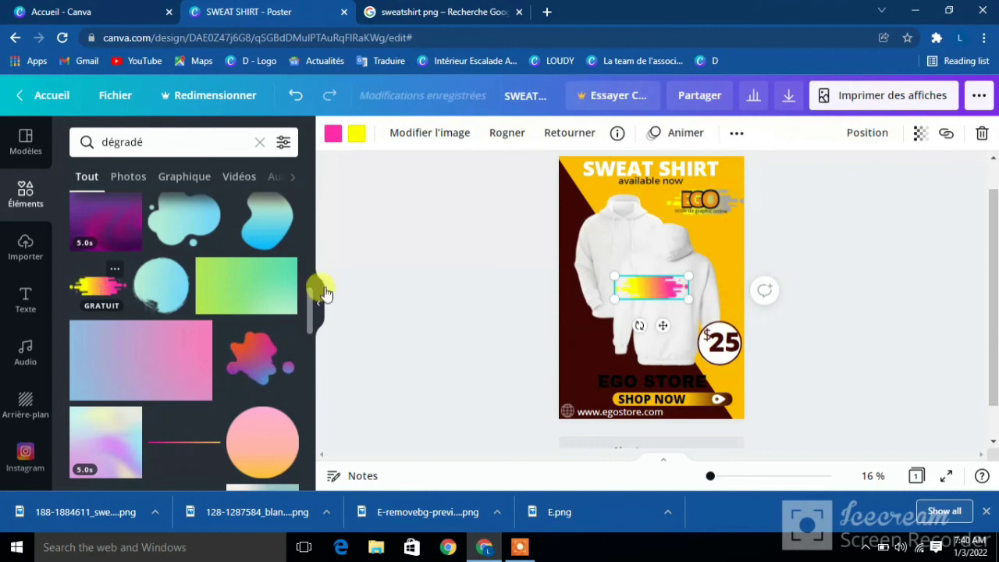
Step: Place the streak graphic partly off the poster's upper-left corner and a copy of it partly off the lower-right corner
drag(656, 281, 554, 168)
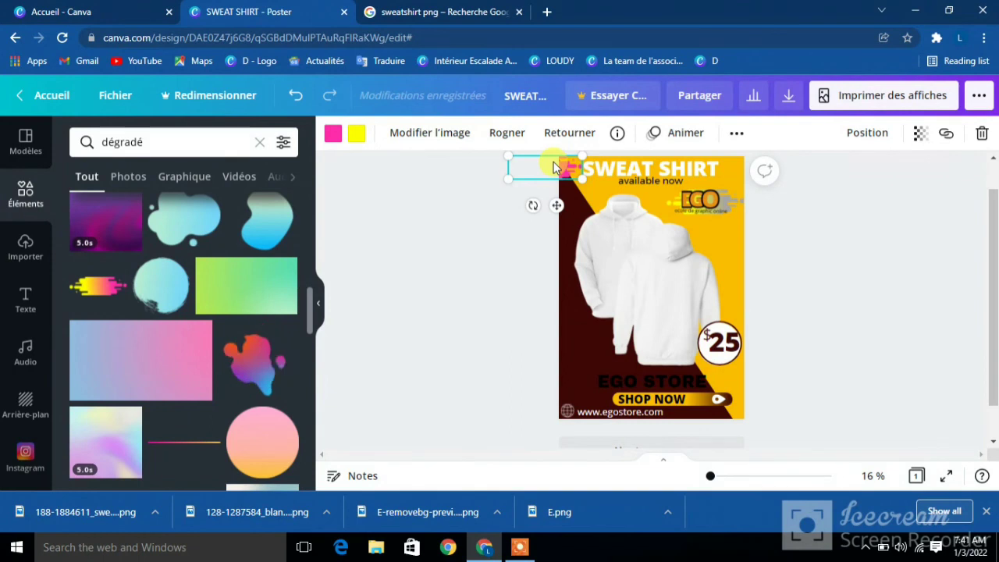
drag(570, 169, 576, 357)
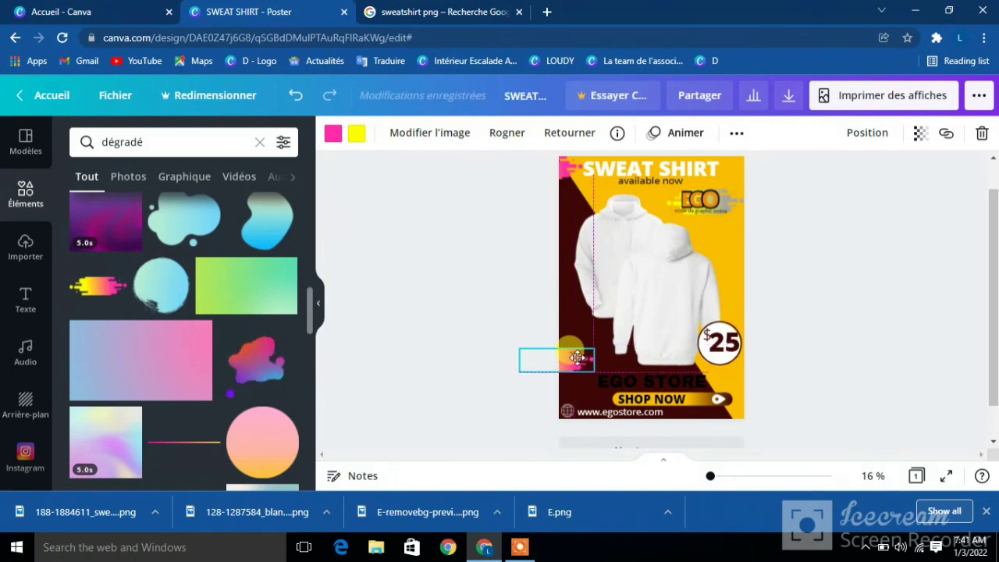
drag(576, 358, 779, 408)
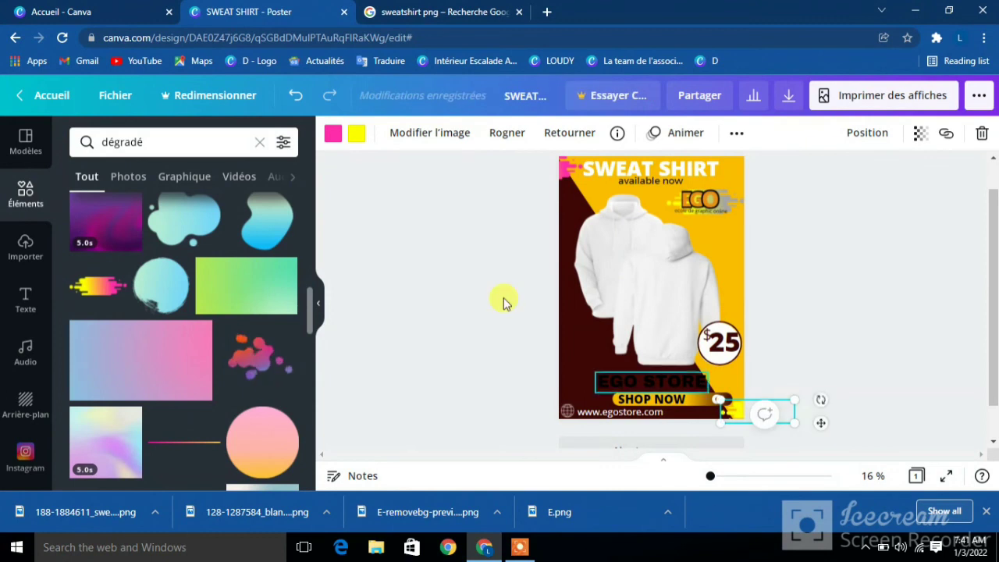
Step: Change the lower-right streak's yellow to dark maroon and shift it slightly further off the poster's right edge
click(357, 134)
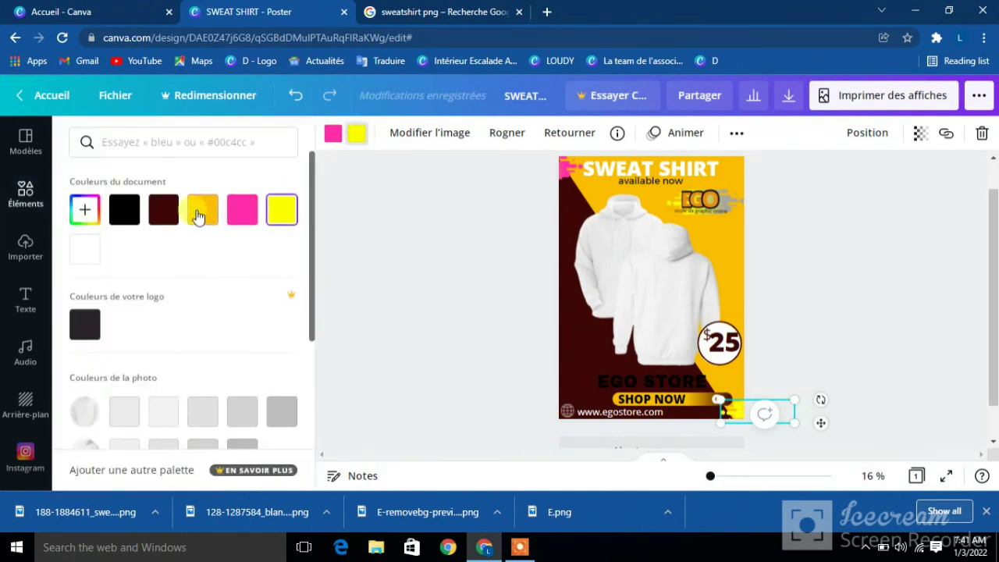
click(167, 214)
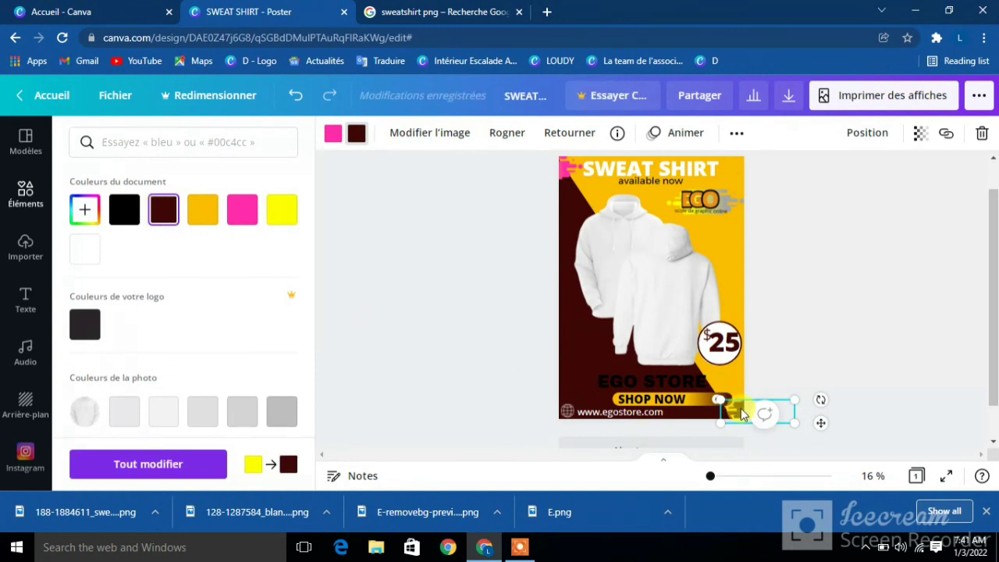
mouse_move(744, 414)
mouse_down()
mouse_move(745, 403)
mouse_move(750, 409)
mouse_up()
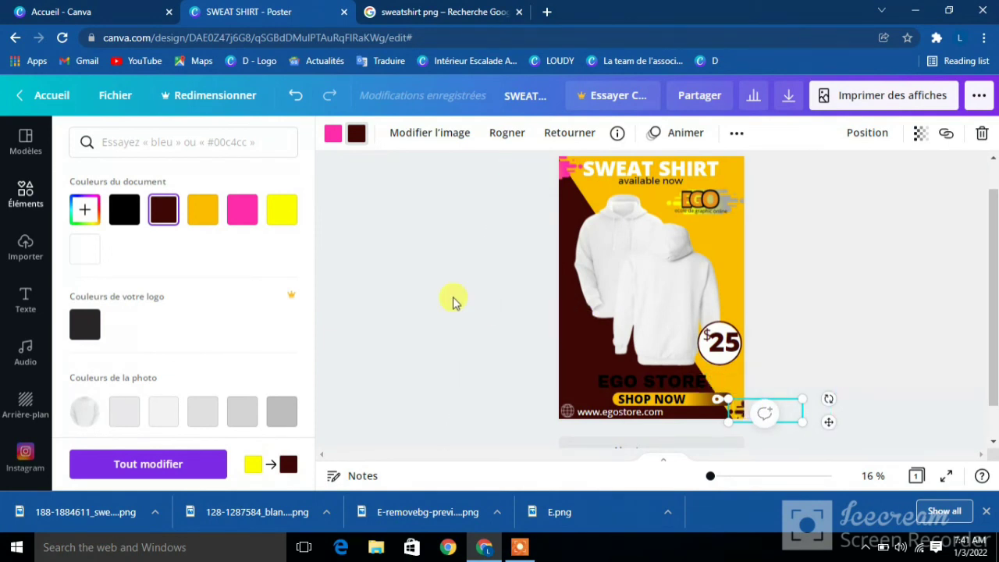
key(Escape)
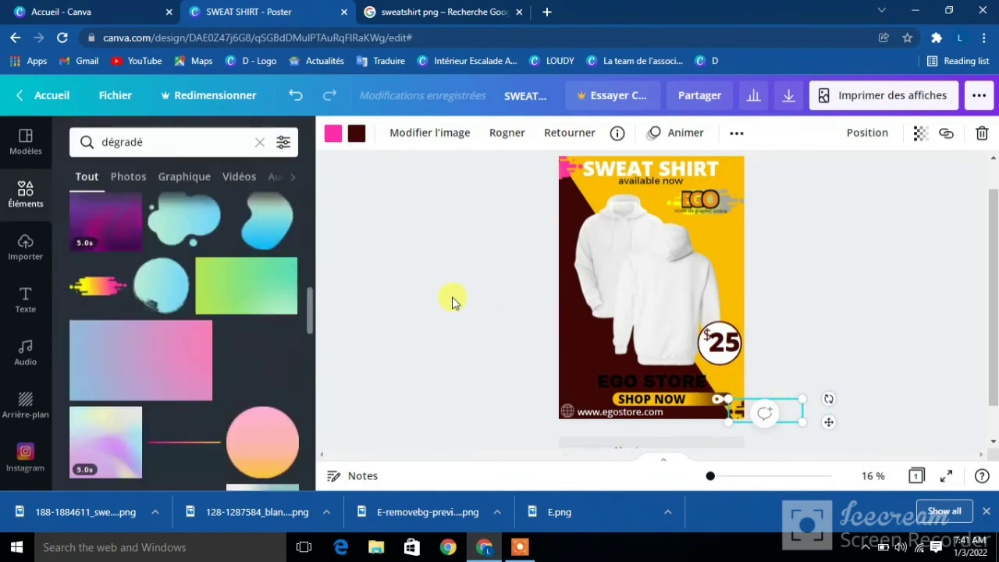
key(Escape)
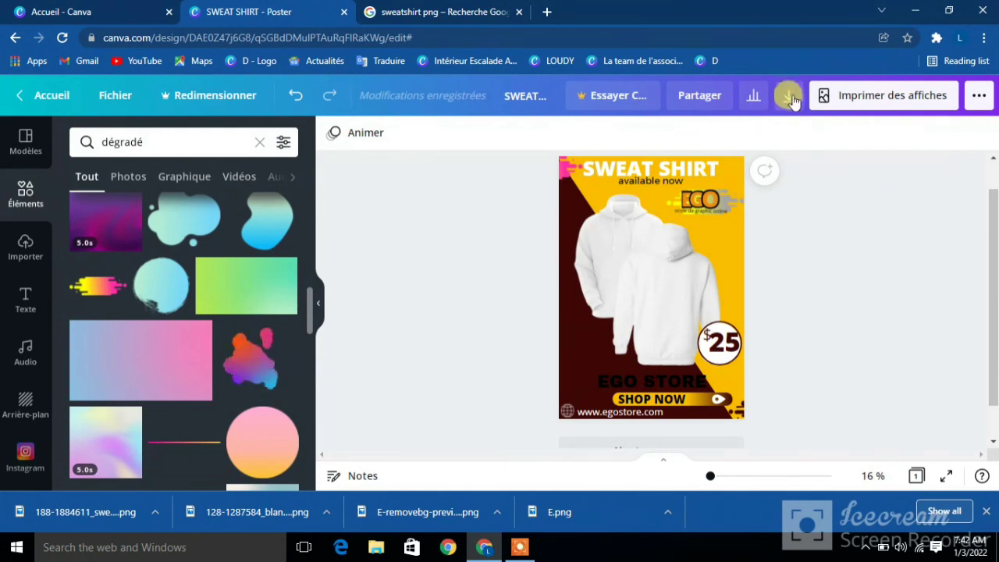
Step: Download the finished poster as a PNG file
click(788, 95)
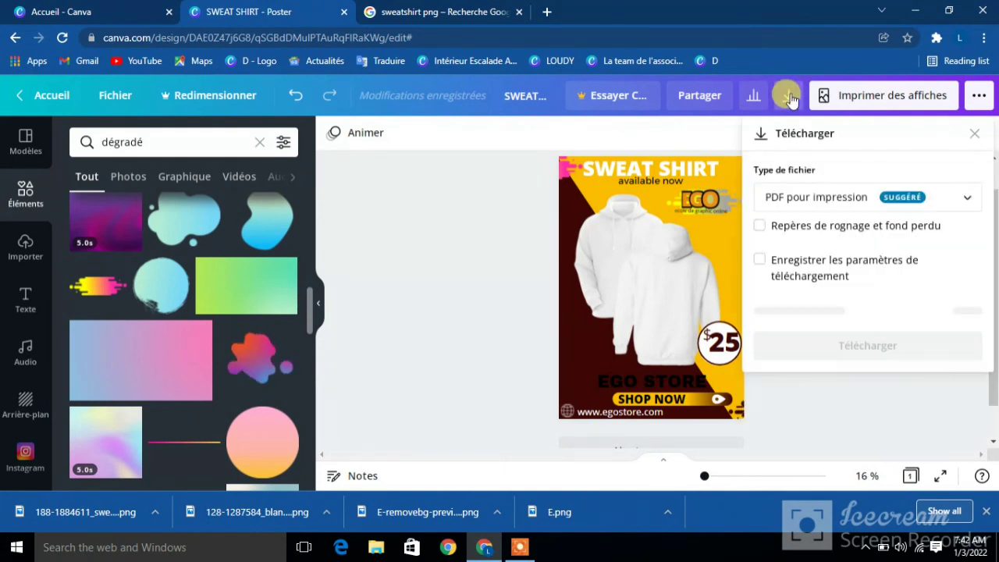
click(965, 200)
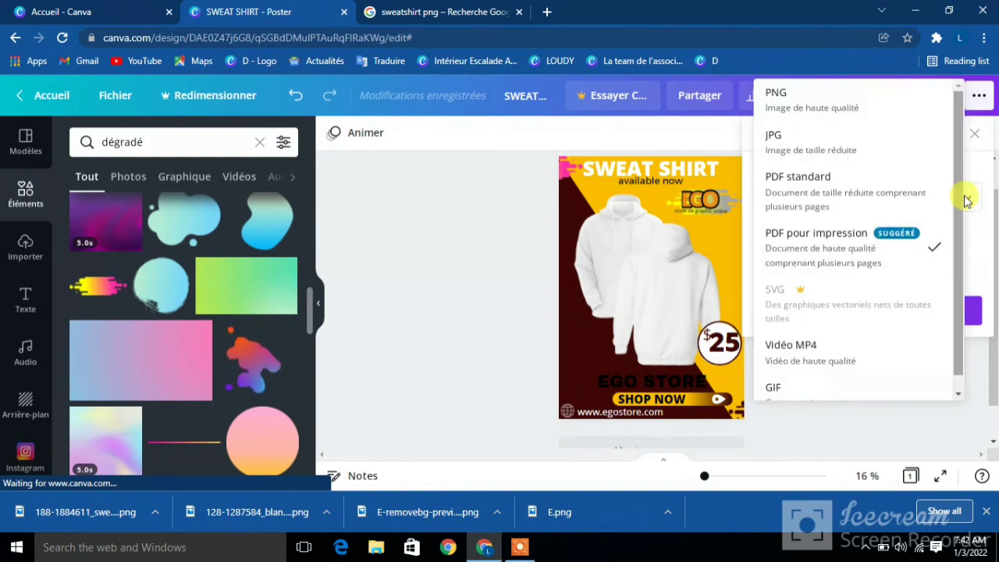
click(864, 94)
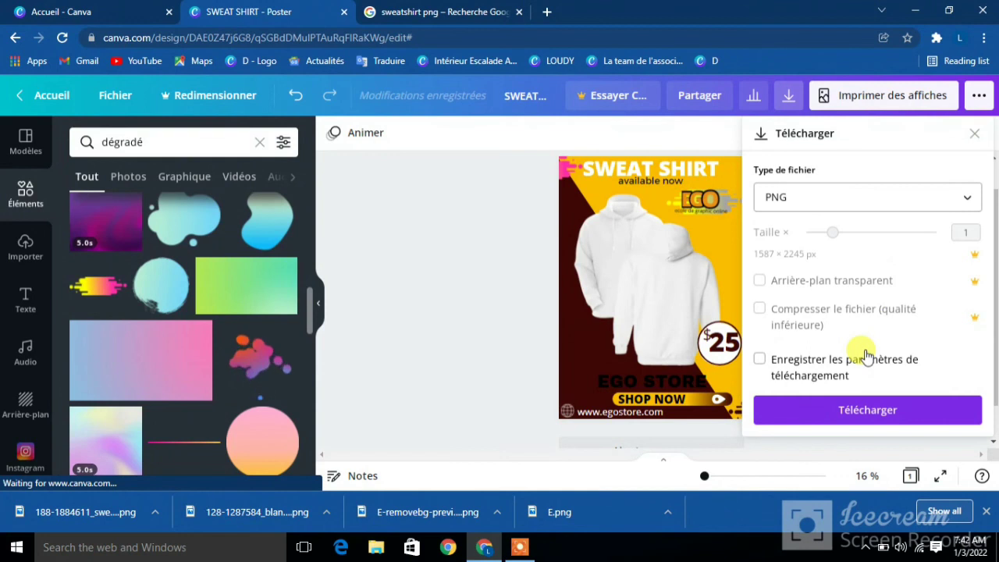
click(858, 411)
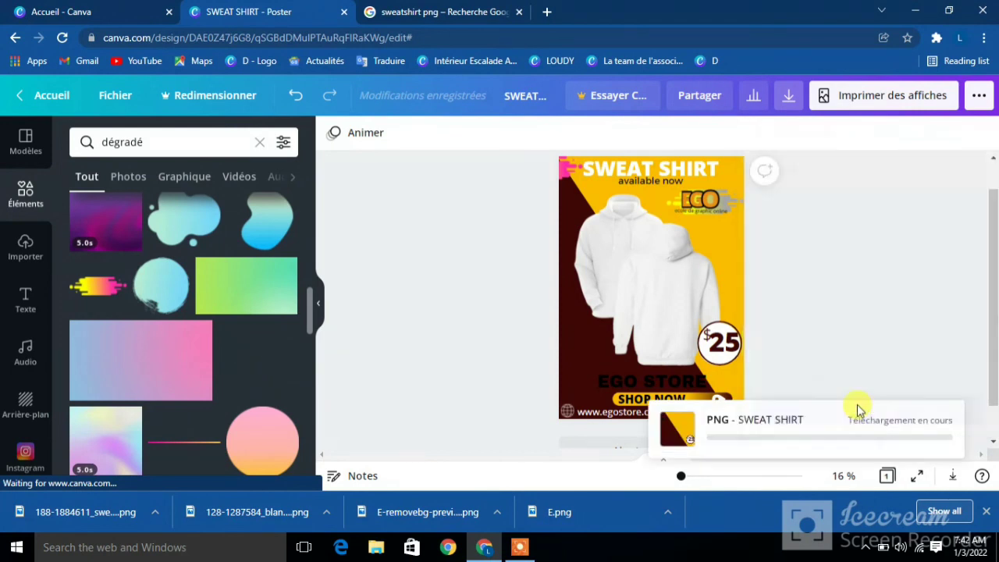